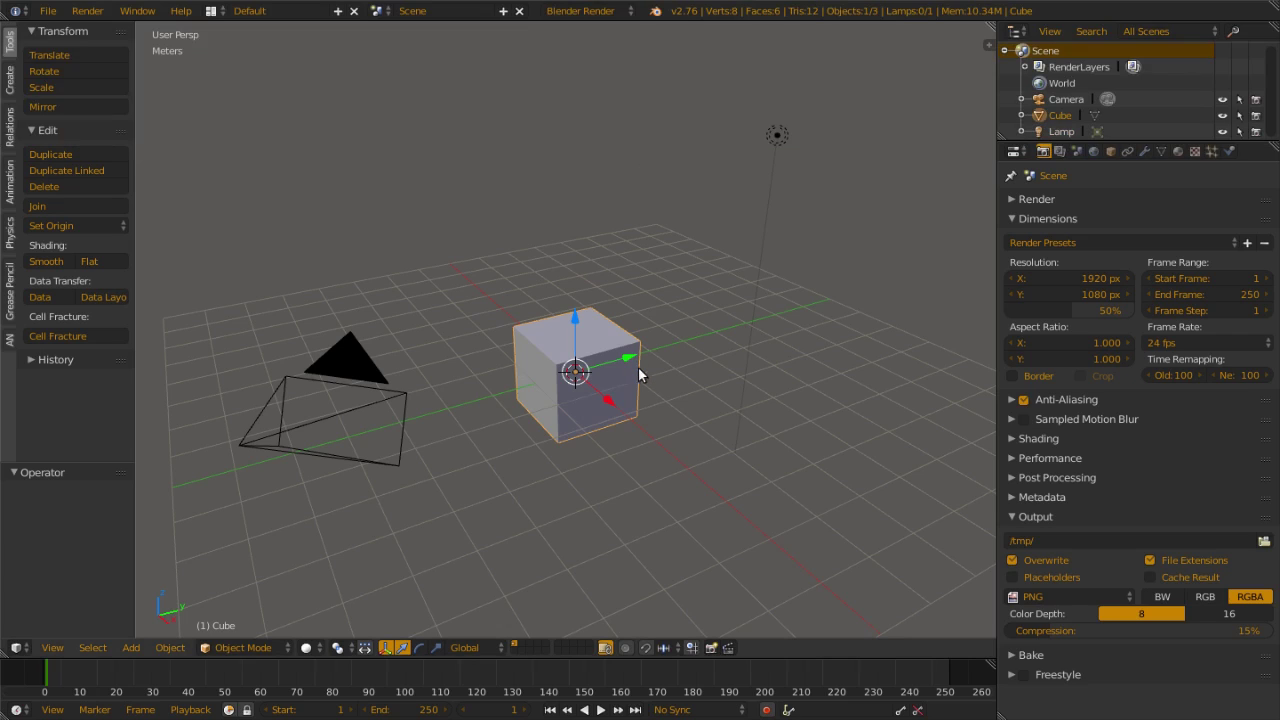
# Step: Delete all default objects from the scene
pyautogui.press('a')
pyautogui.press('a')
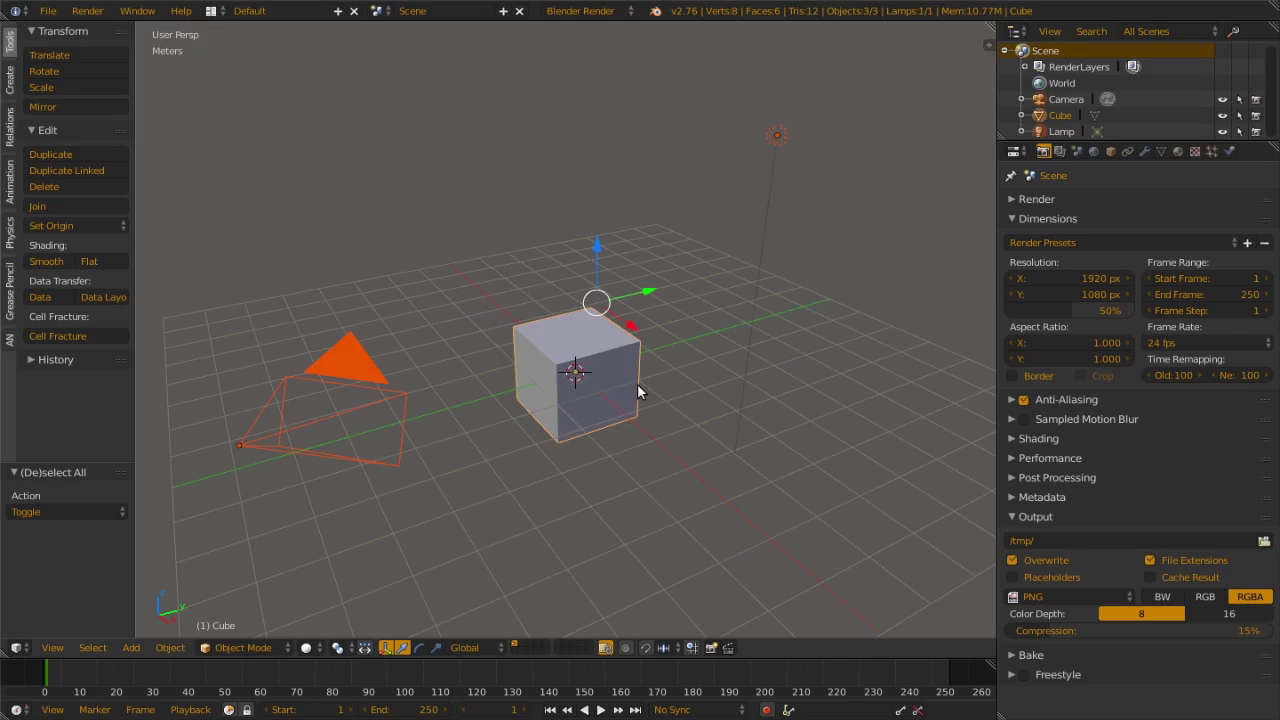
pyautogui.press('x')
pyautogui.click(637, 383)
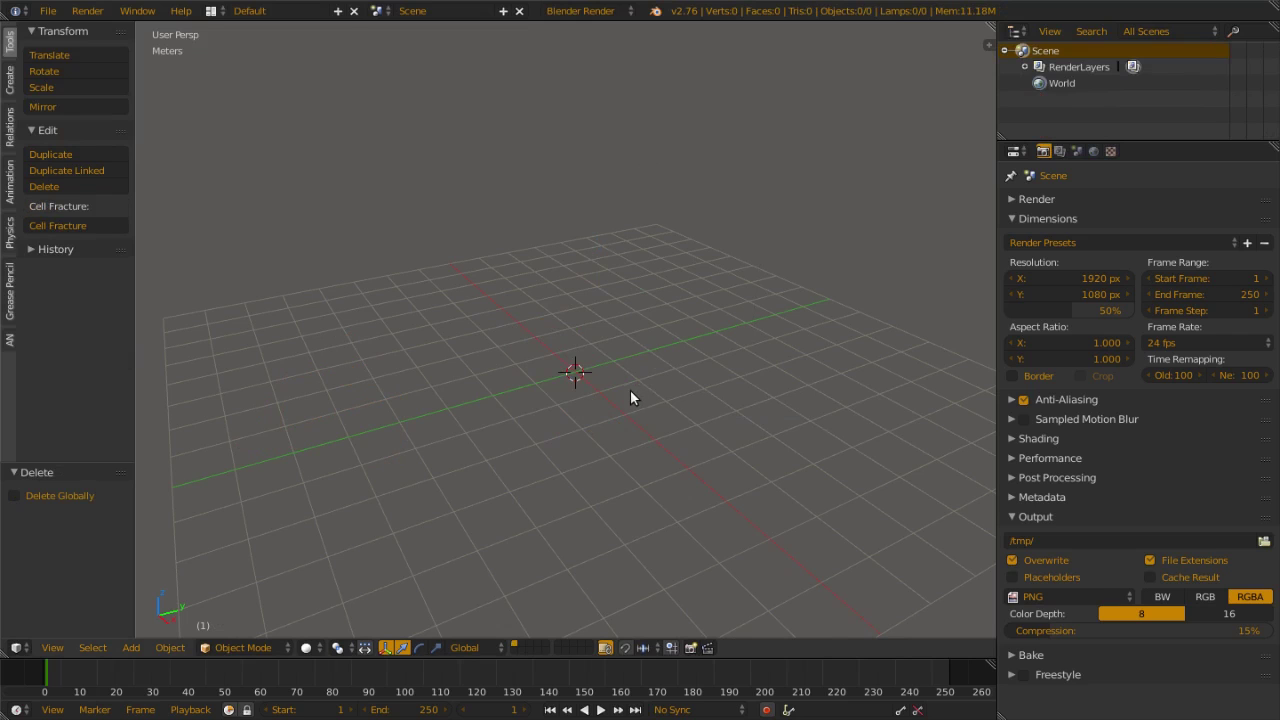
# Step: Add an ico sphere with 5 subdivisions at the origin and shade it smooth
pyautogui.hotkey('shift', 'a')
pyautogui.moveTo(630, 211)
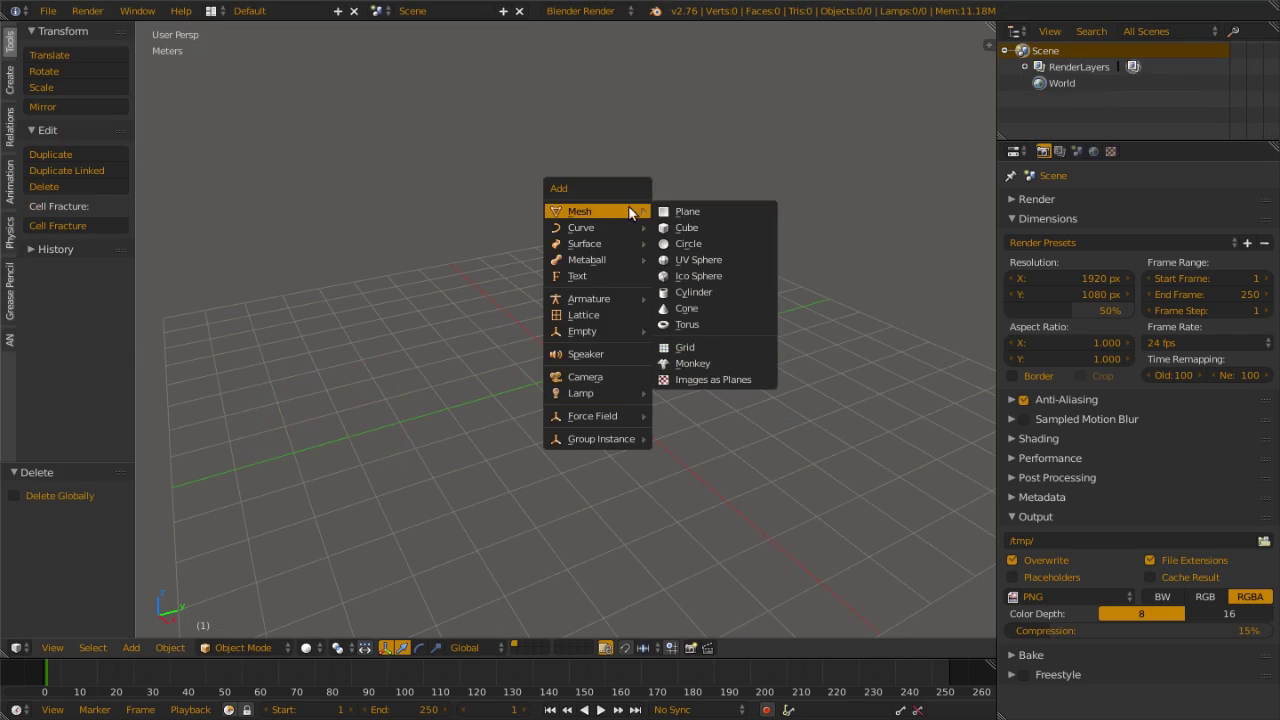
pyautogui.click(721, 273)
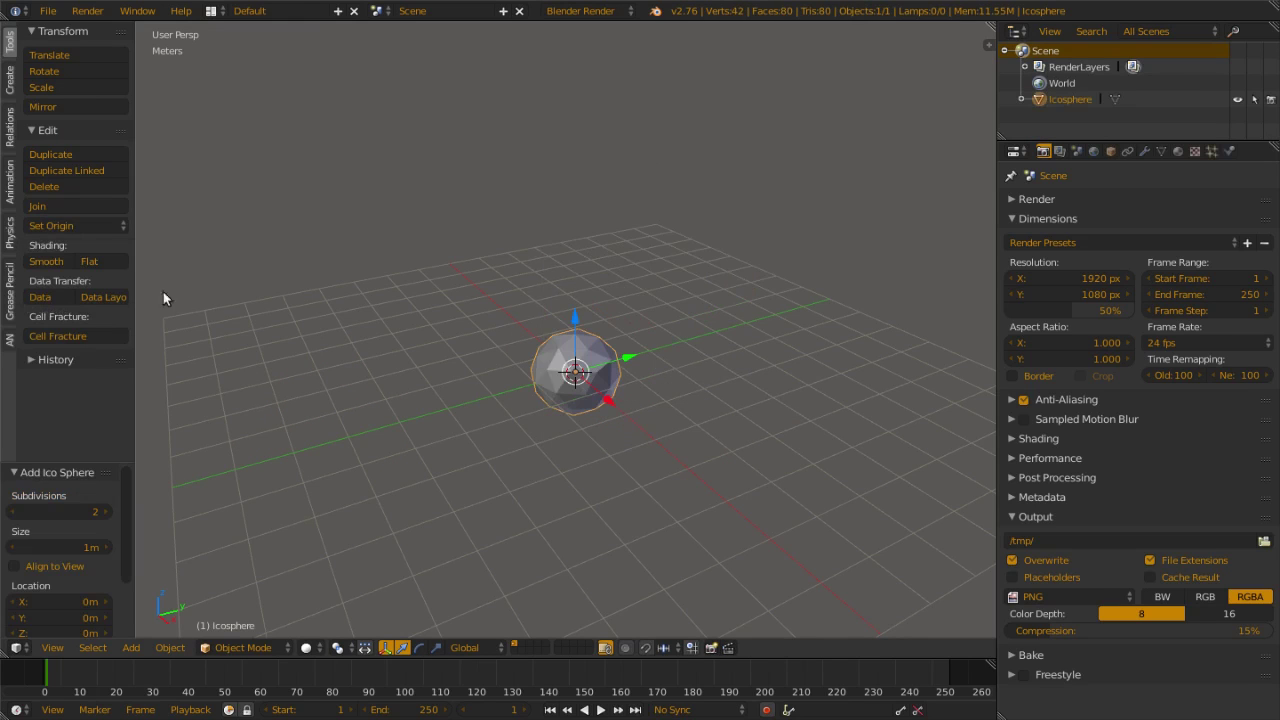
pyautogui.click(79, 512)
pyautogui.write('5')
pyautogui.press('Return')
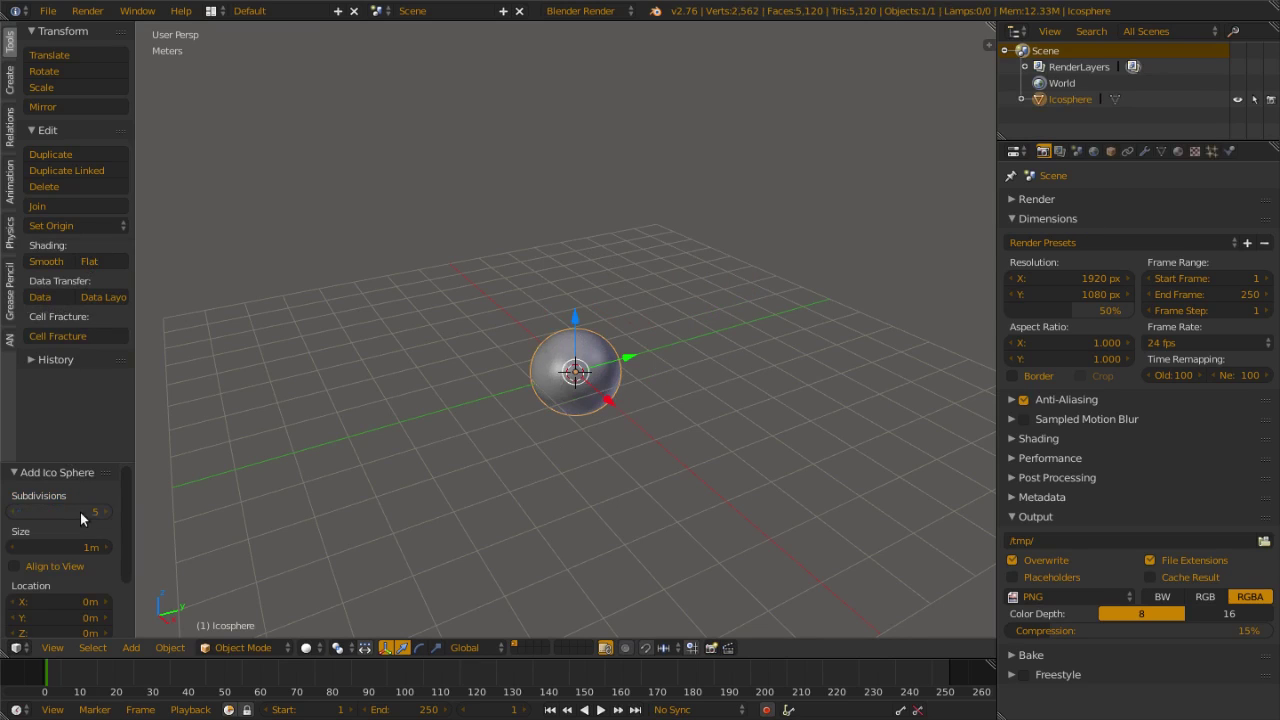
pyautogui.click(60, 261)
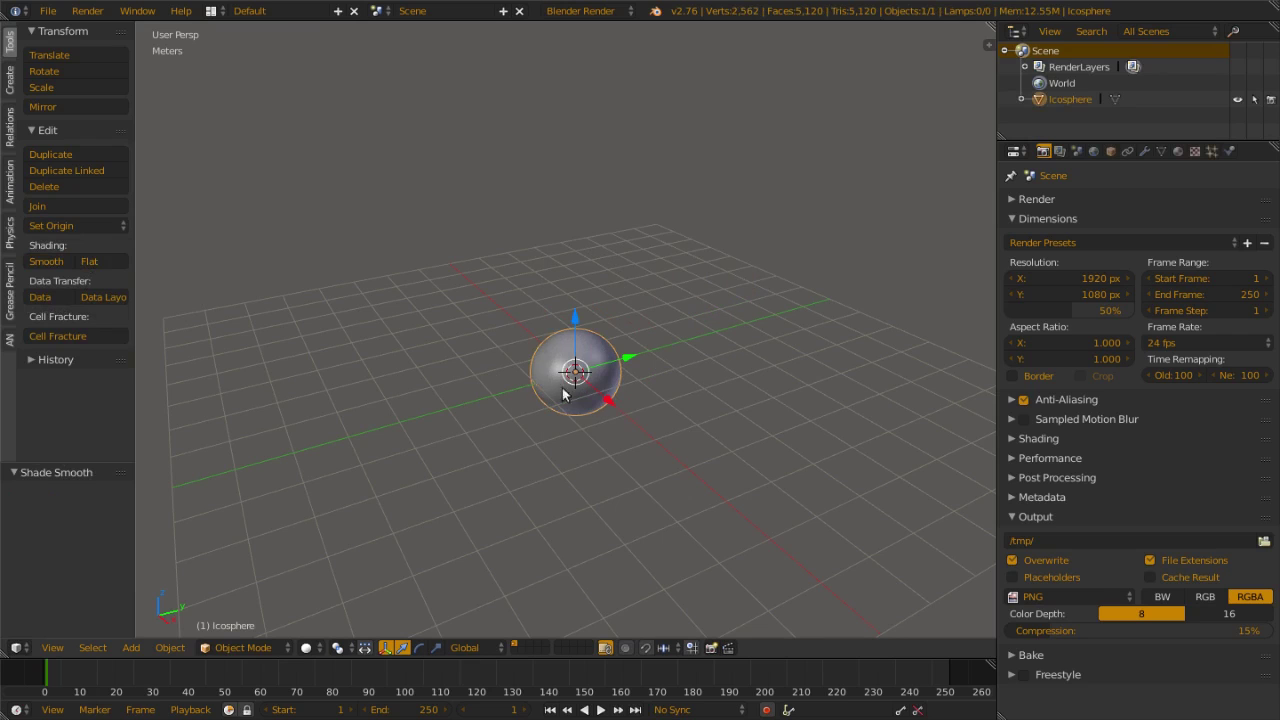
# Step: Add a camera and align it to a close view centred on the sphere
pyautogui.hotkey('shift', 'a')
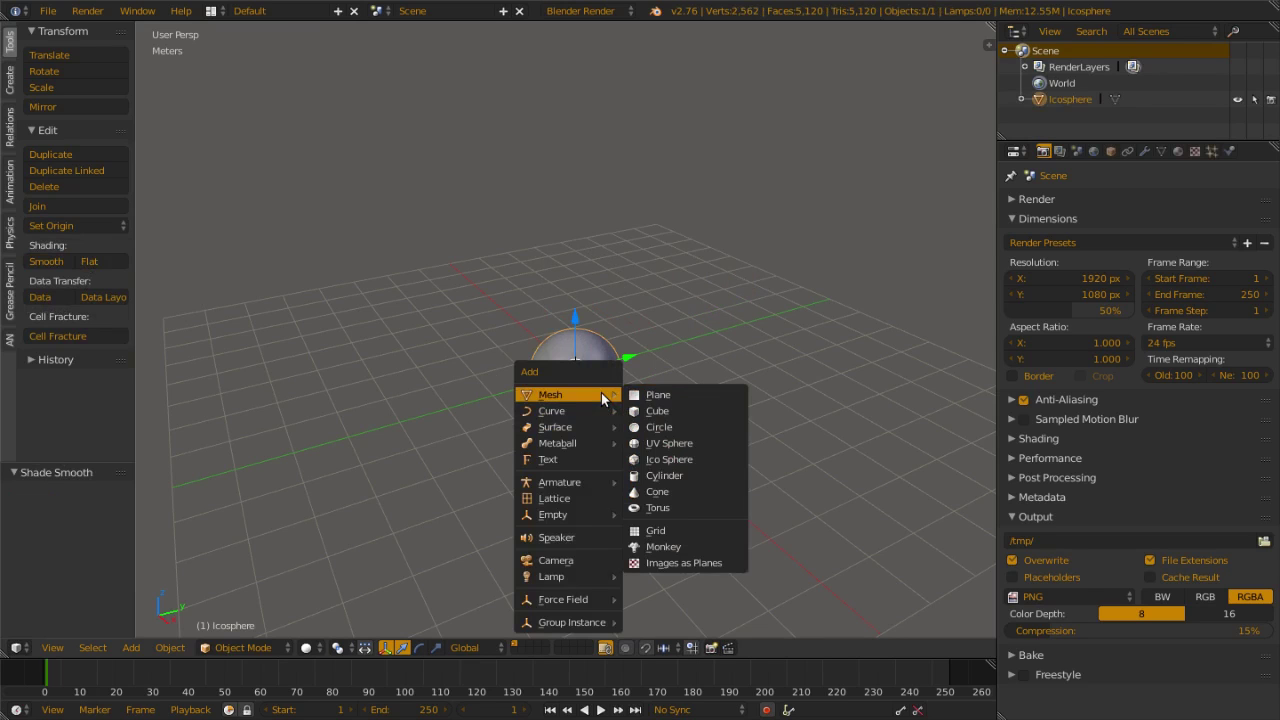
pyautogui.click(581, 560)
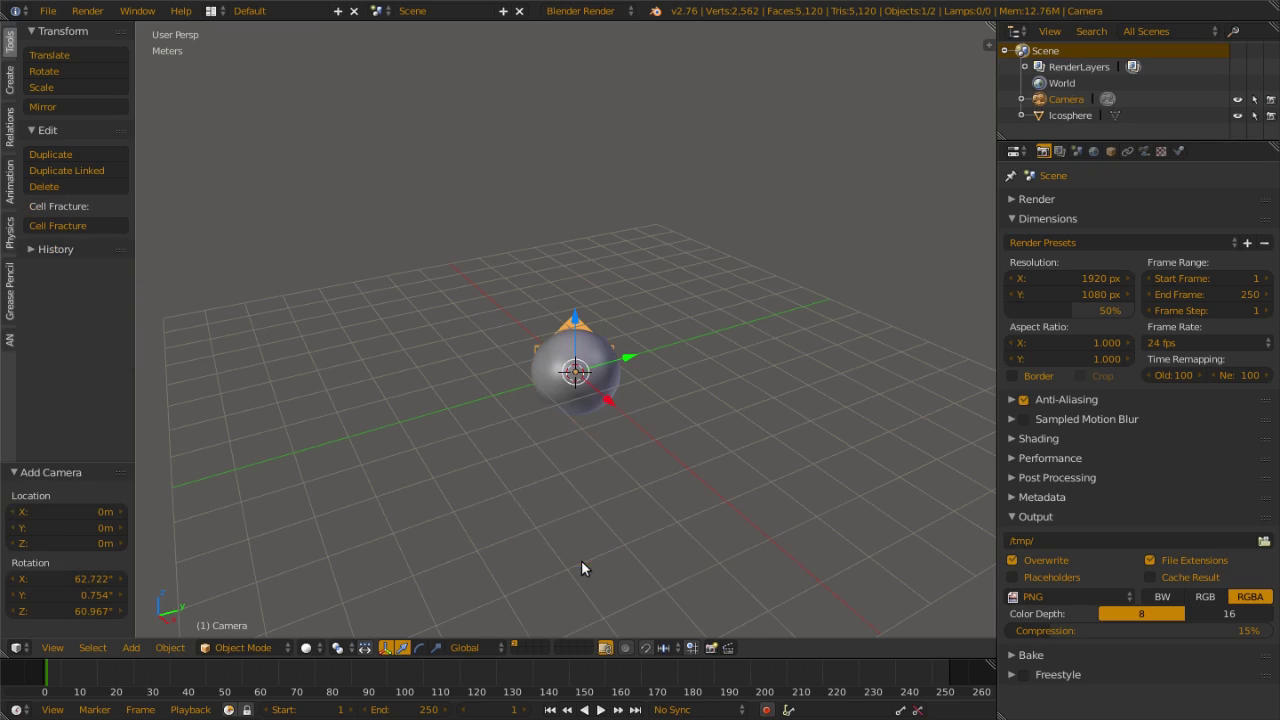
pyautogui.scroll(3, 587, 376)
pyautogui.scroll(2, 587, 376)
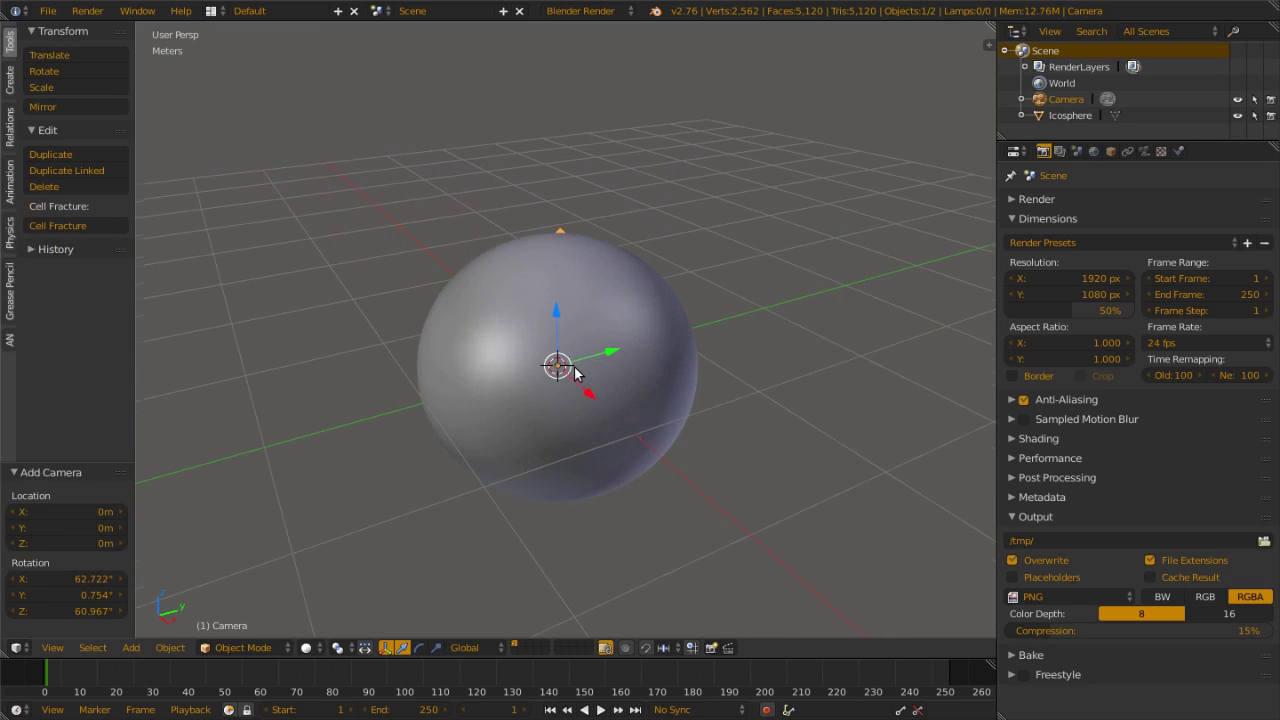
pyautogui.keyDown('shift'); pyautogui.moveTo(575, 372); pyautogui.dragTo(582, 343, button='middle'); pyautogui.keyUp('shift')
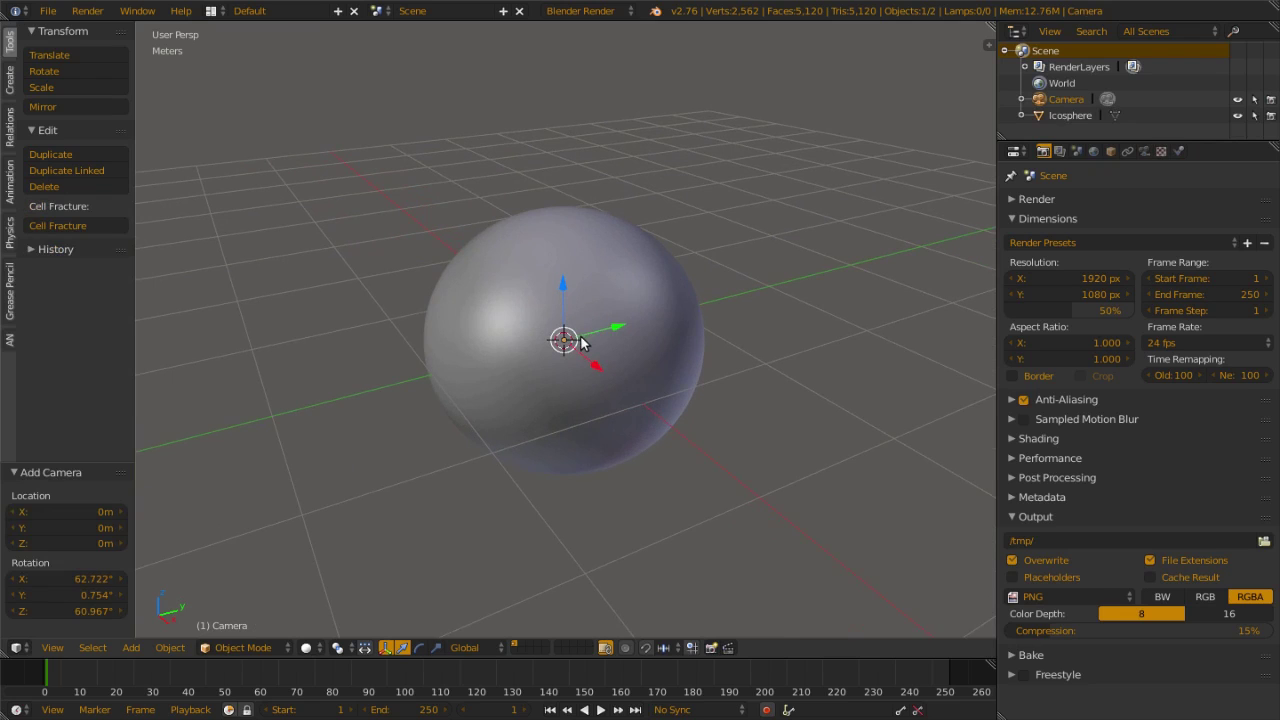
pyautogui.press('ctrl+alt+KP_0')
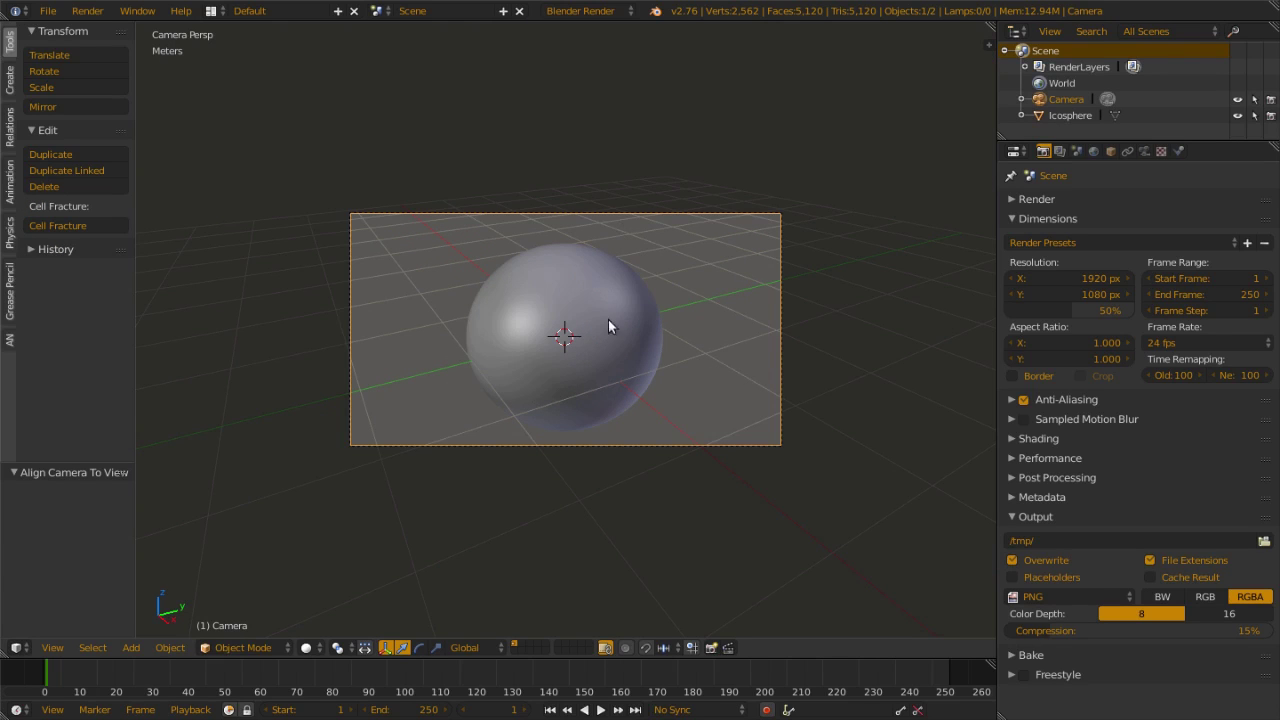
# Step: Fly the camera slightly backward so the sphere sits centred in the frame with more space around it
pyautogui.hotkey('shift', 'f')
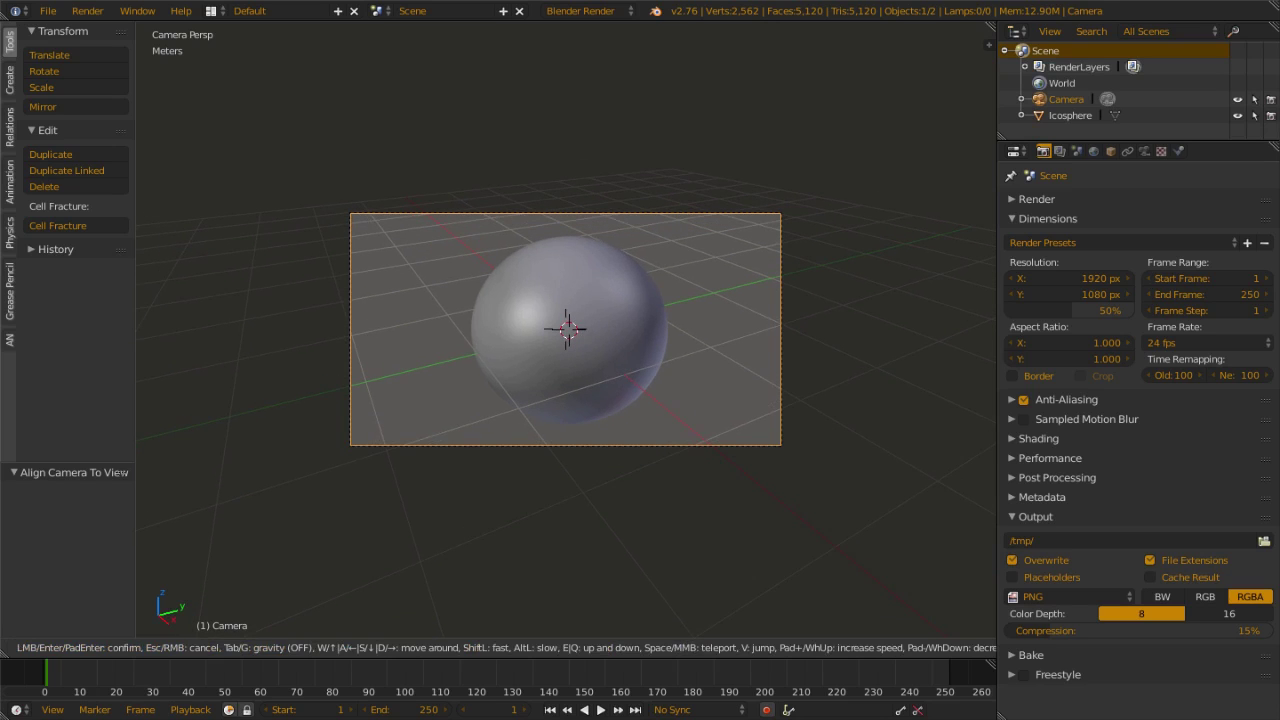
pyautogui.click(610, 349)
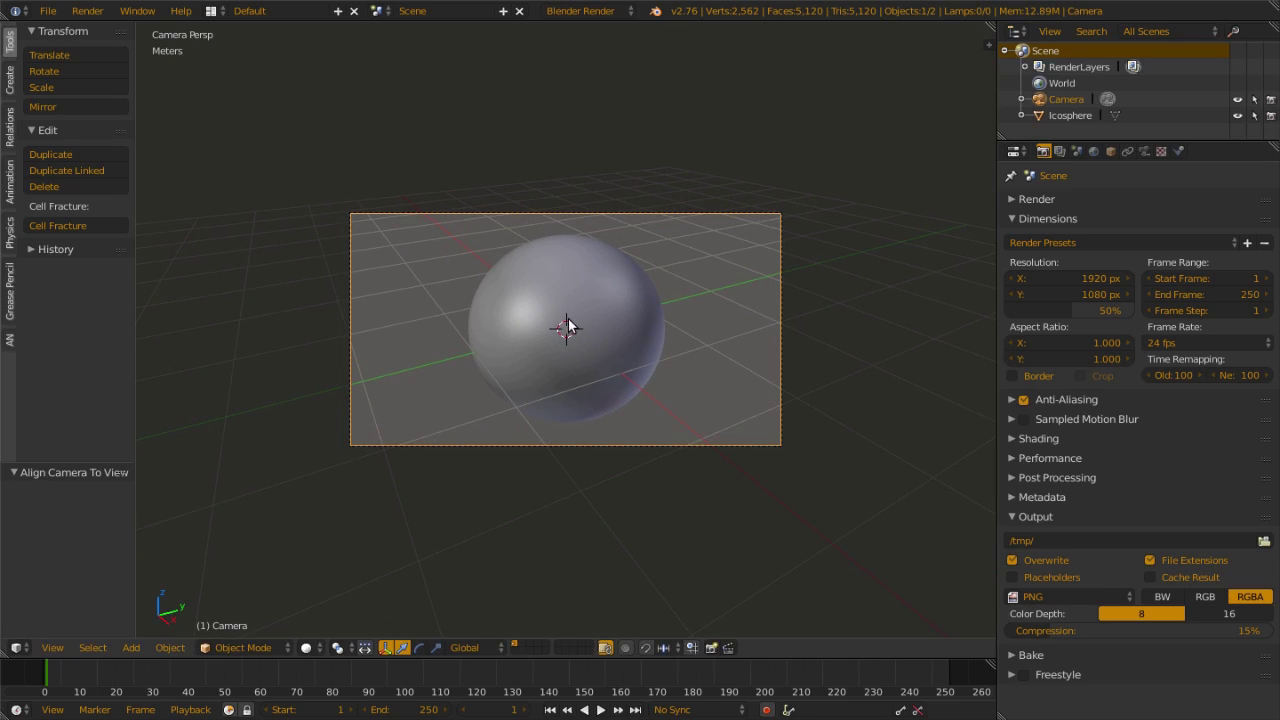
pyautogui.hotkey('shift', 'f')
pyautogui.press('s')
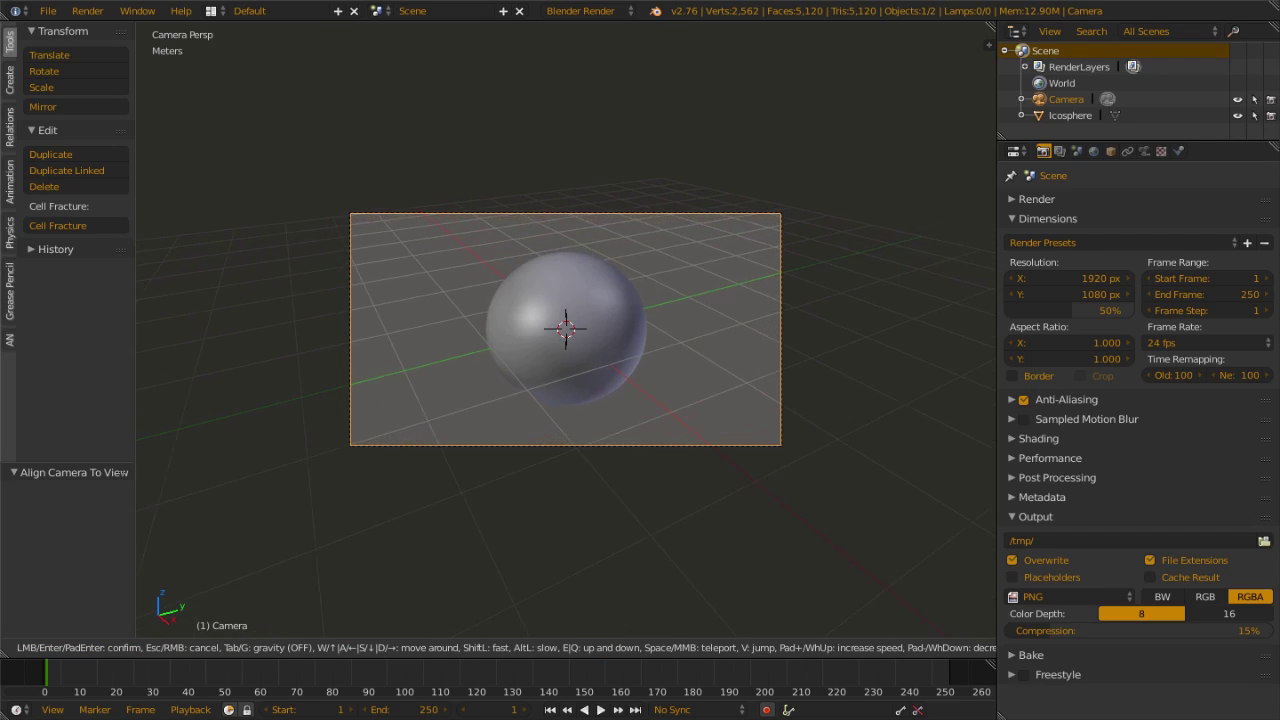
pyautogui.click(671, 364)
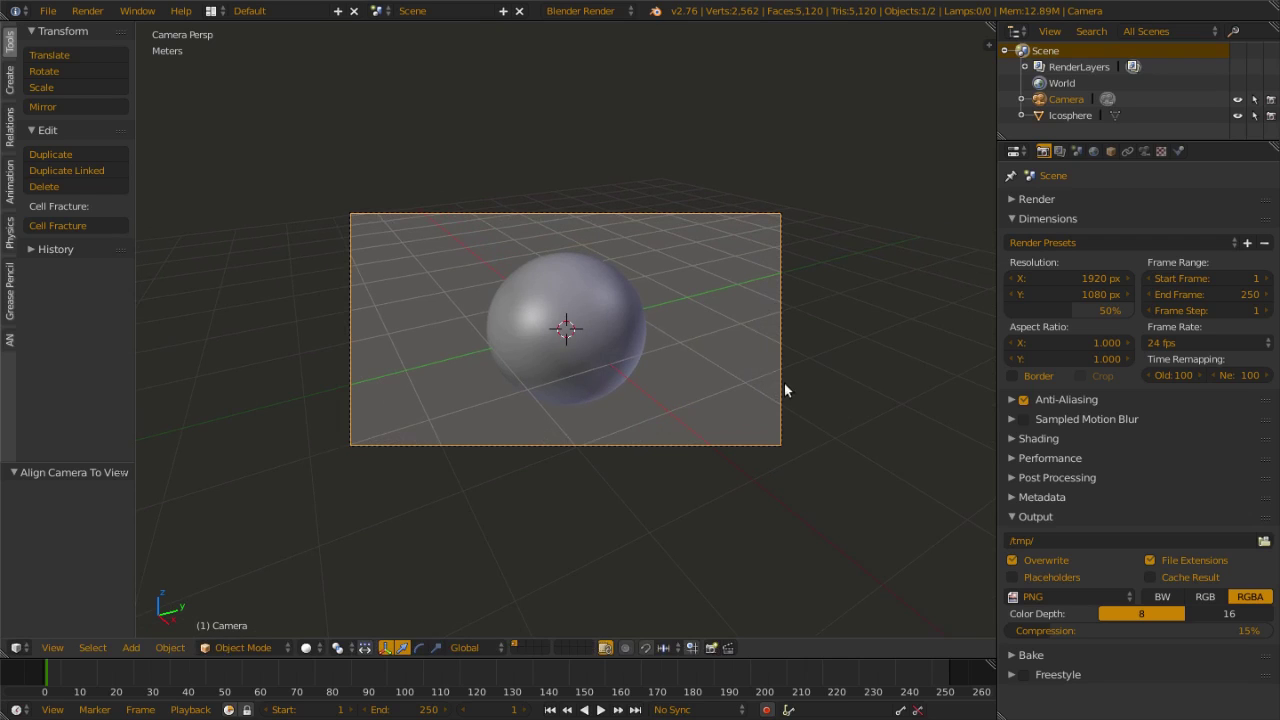
# Step: Switch to the Compositing screen layout and hide the grid floor in its camera view
pyautogui.hotkey('ctrl', 'Left')
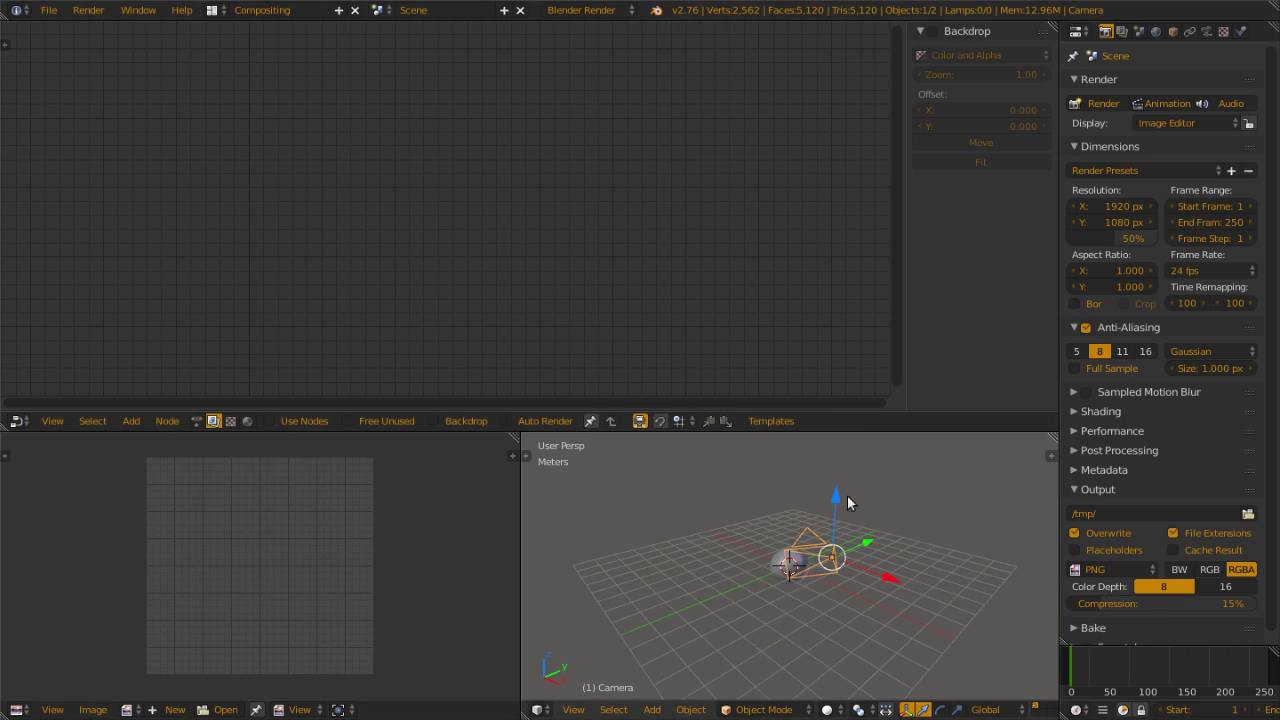
pyautogui.press('KP_0')
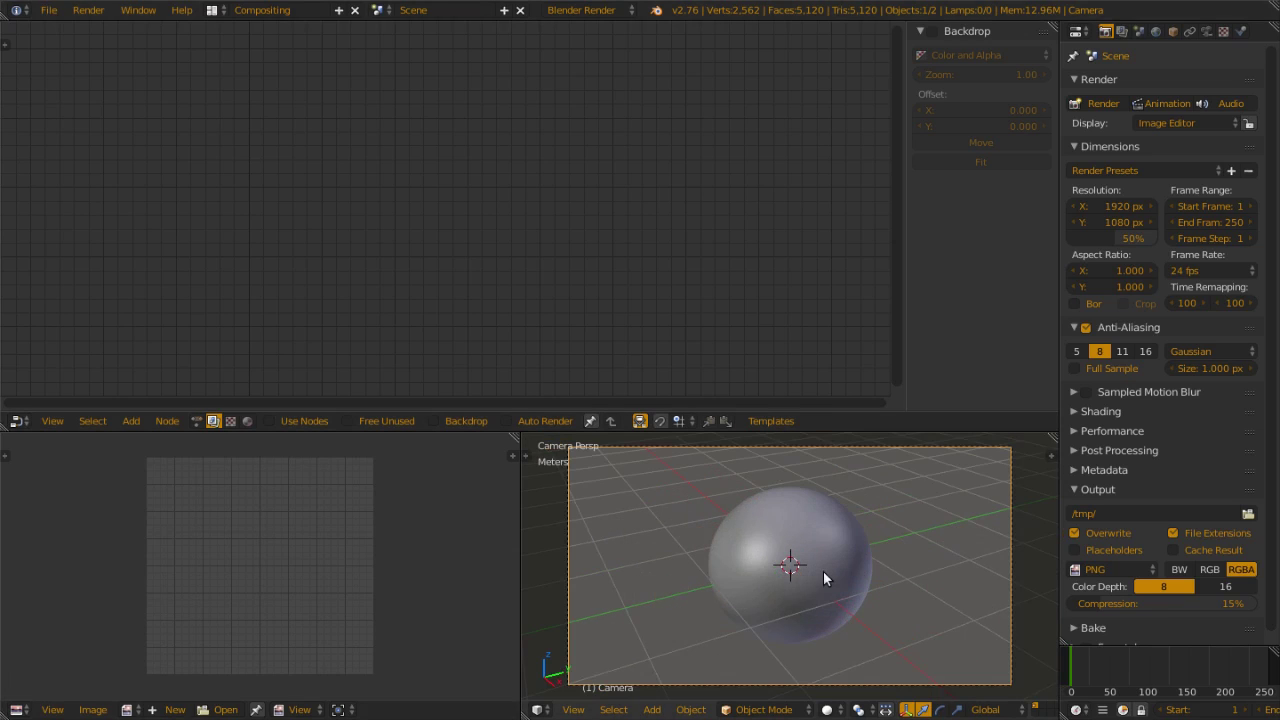
pyautogui.press('n')
pyautogui.moveTo(956, 441); pyautogui.dragTo(972, 577)
pyautogui.click(960, 540)
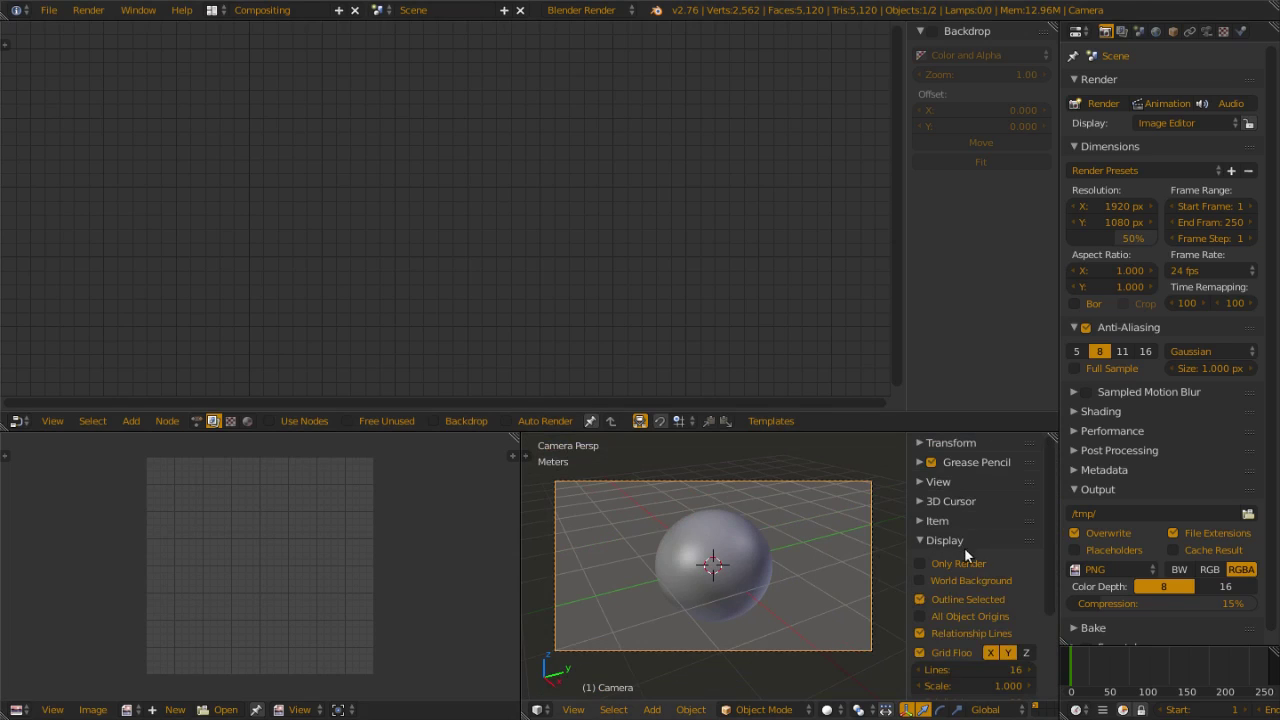
pyautogui.click(966, 655)
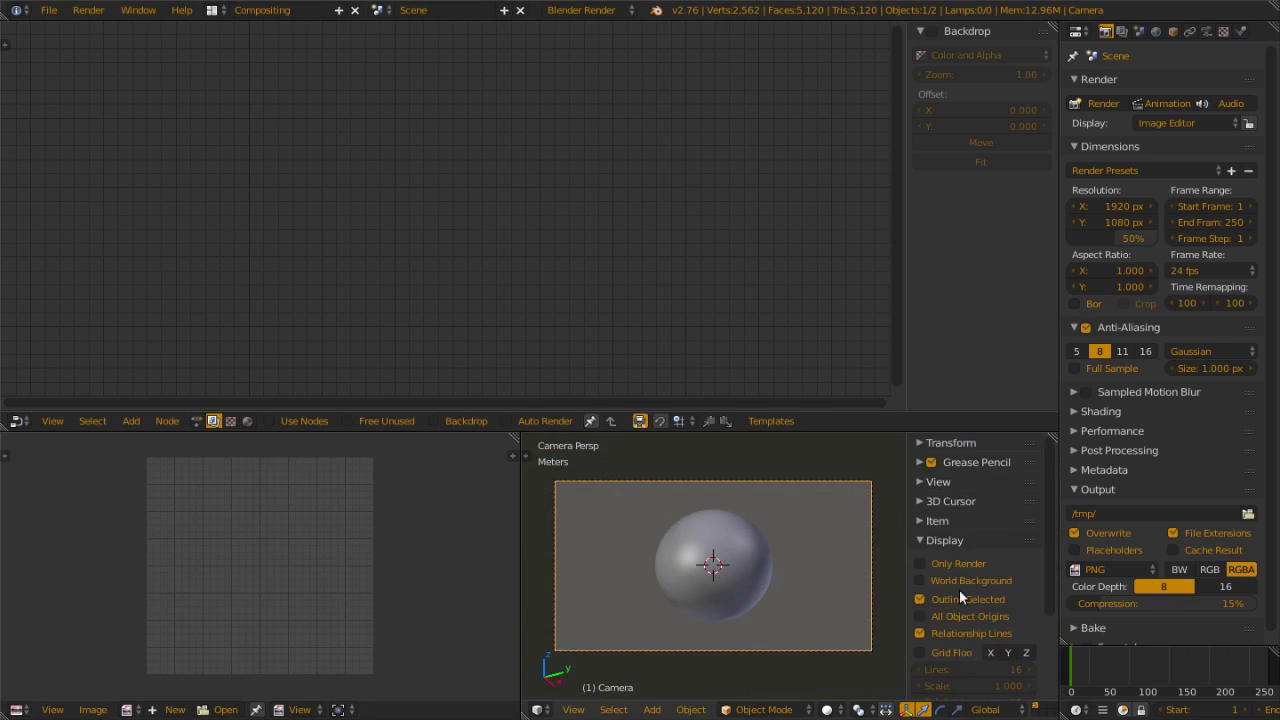
# Step: Change the 3D view's shading from Multitexture to GLSL
pyautogui.scroll(-3, 962, 598)
pyautogui.click(946, 633)
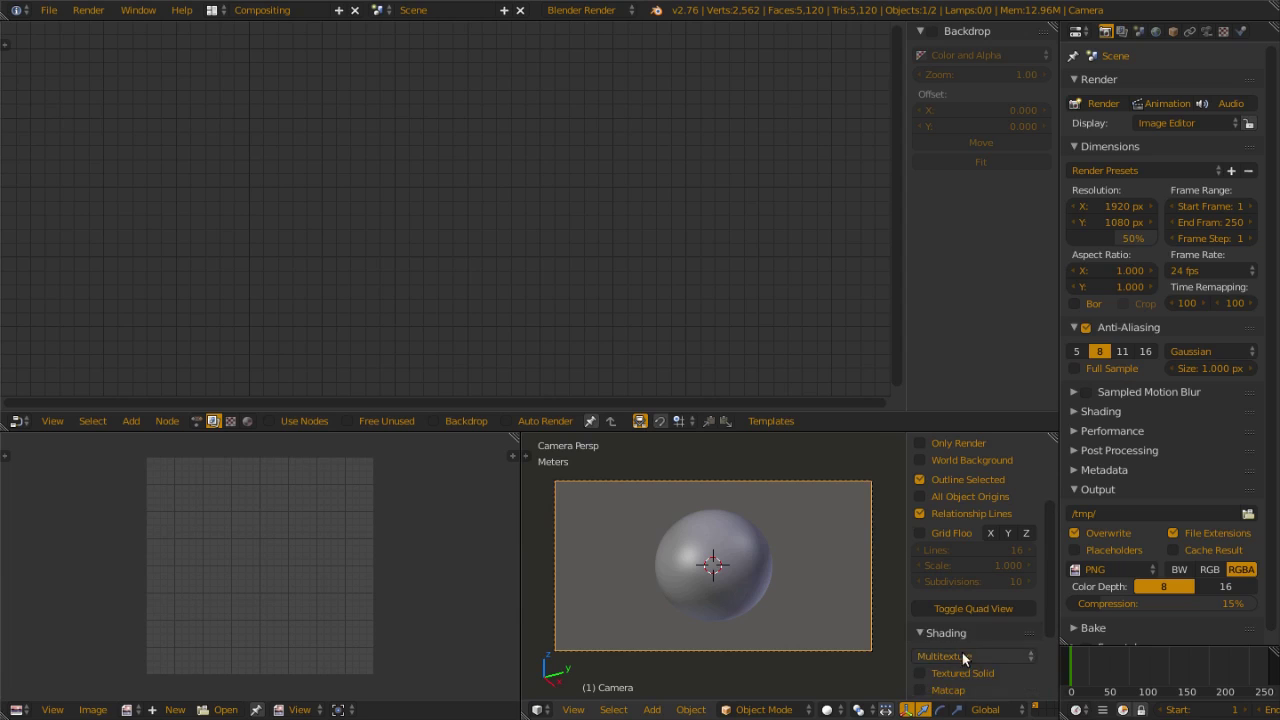
pyautogui.click(975, 656)
pyautogui.click(948, 618)
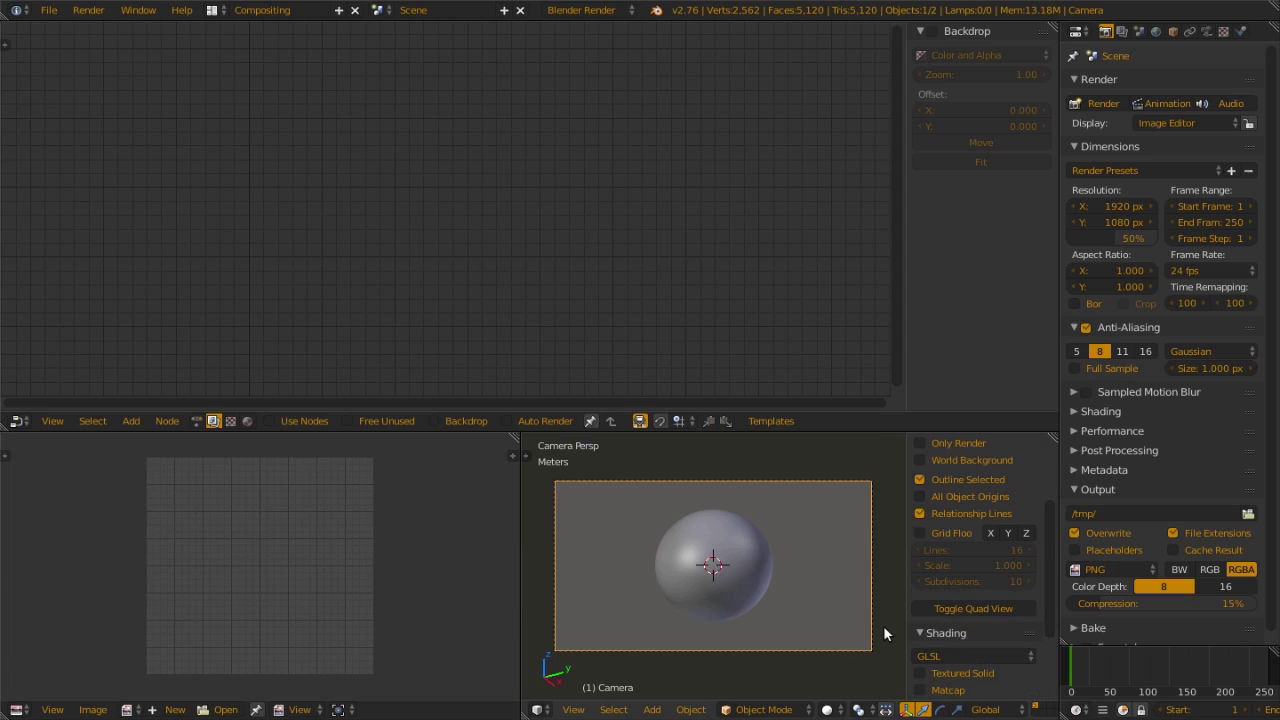
pyautogui.press('n')
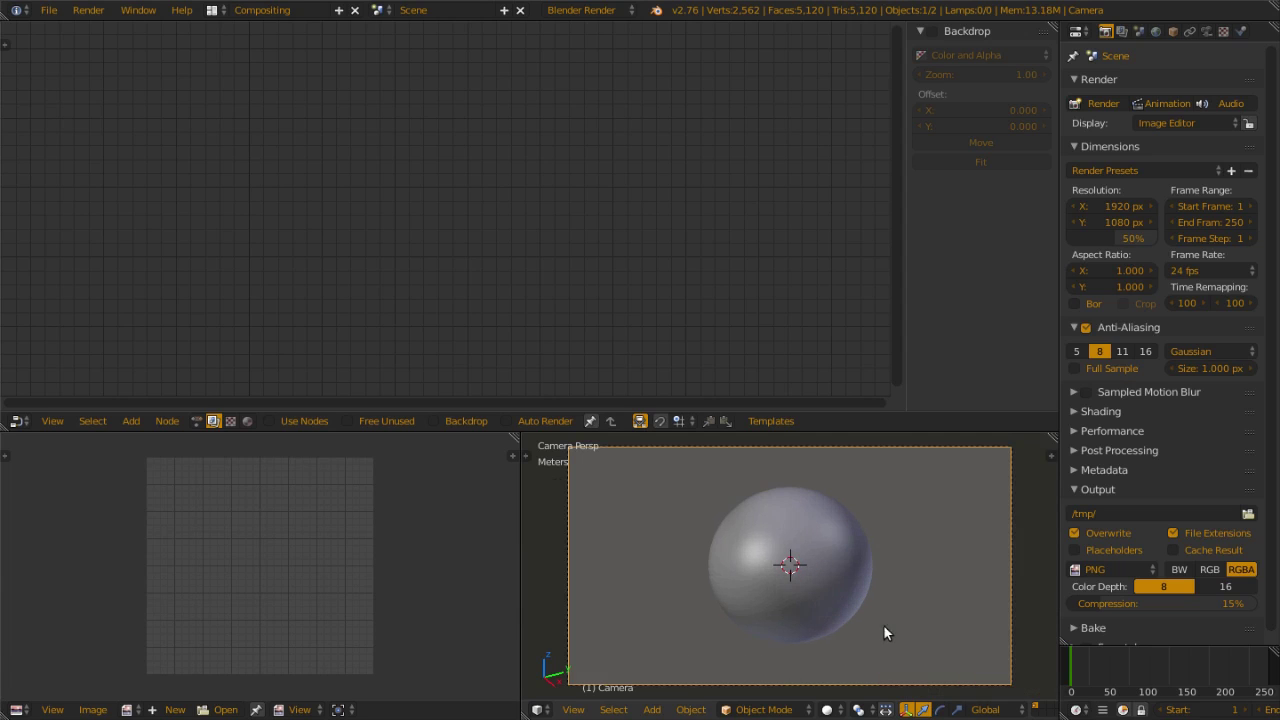
# Step: Select the sphere, hide the transform manipulator and switch the 3D view from solid to a shading mode lit by scene lamps
pyautogui.rightClick(804, 605)
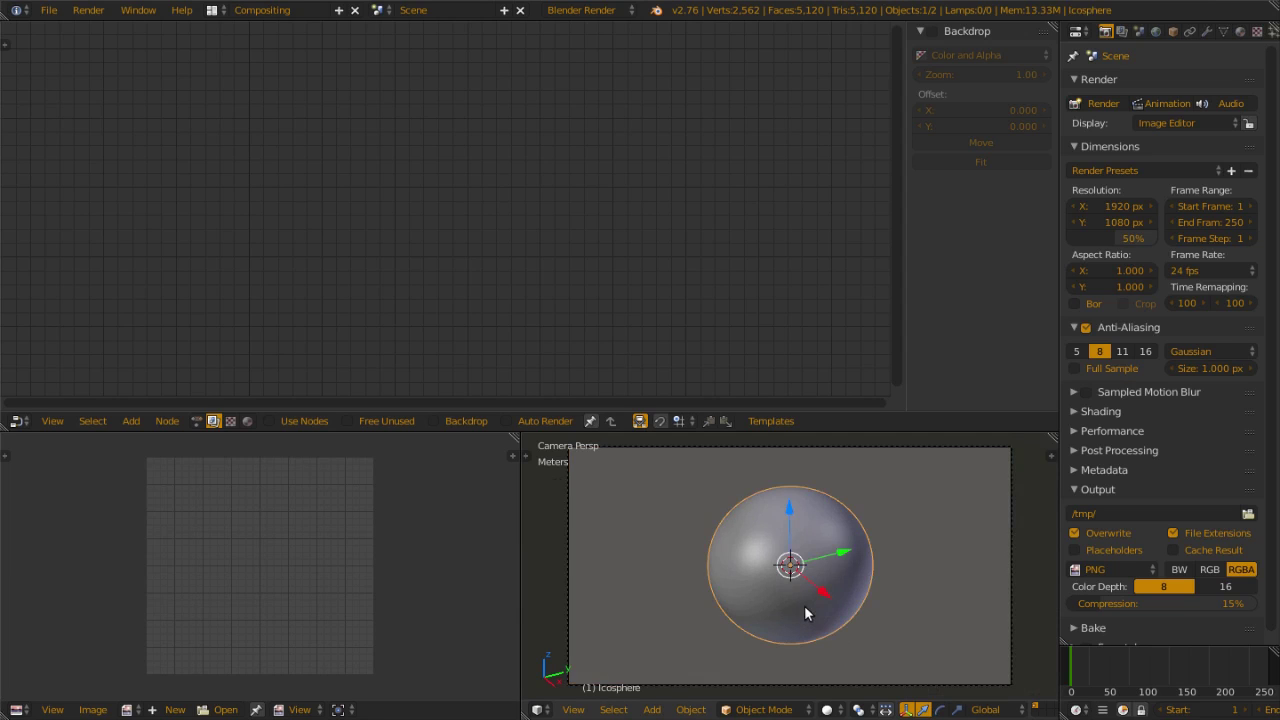
pyautogui.hotkey('ctrl', 'space')
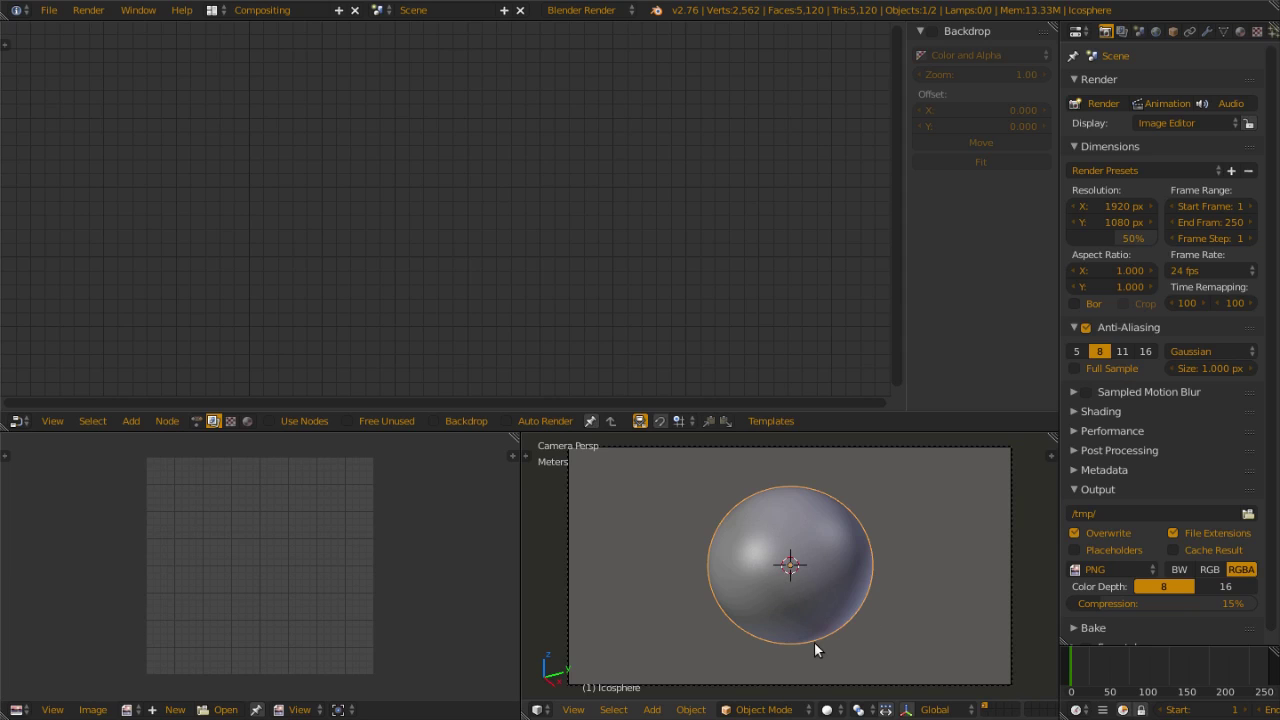
pyautogui.click(827, 706)
pyautogui.hotkey('shift', 'z')
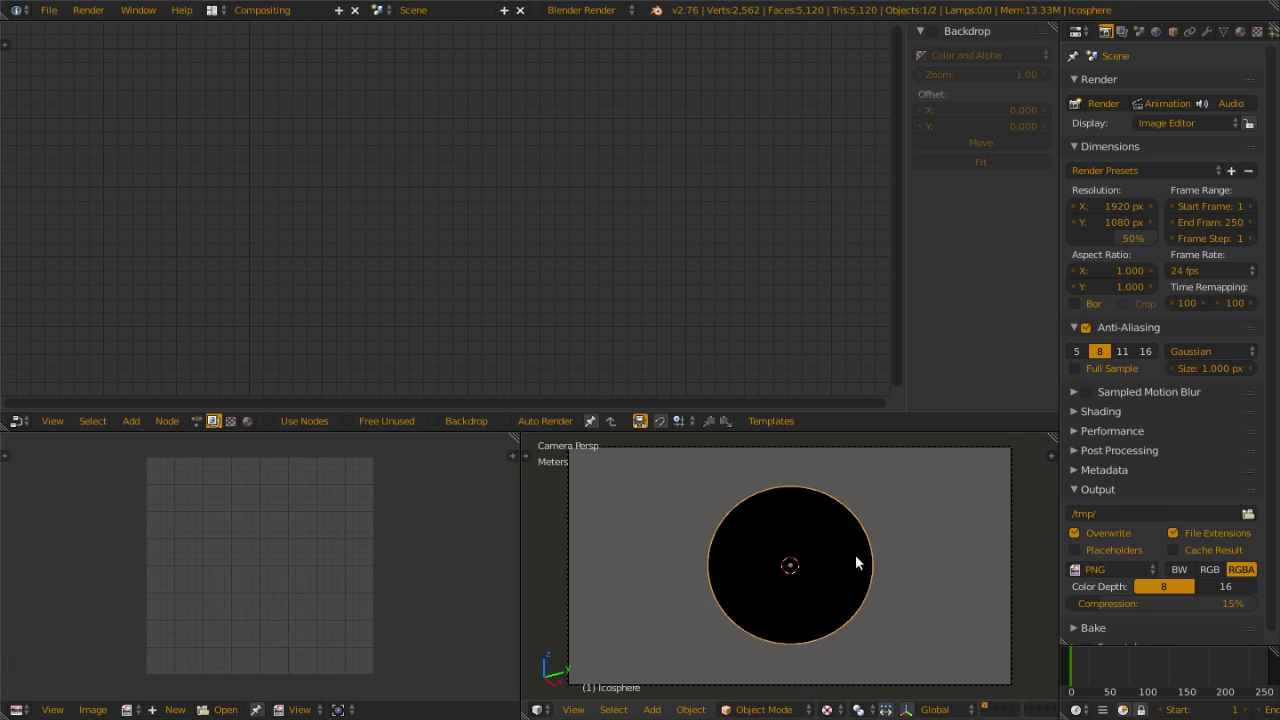
# Step: Add a Sun lamp and move it straight up along the Z axis to just above the sphere
pyautogui.hotkey('shift', 'a')
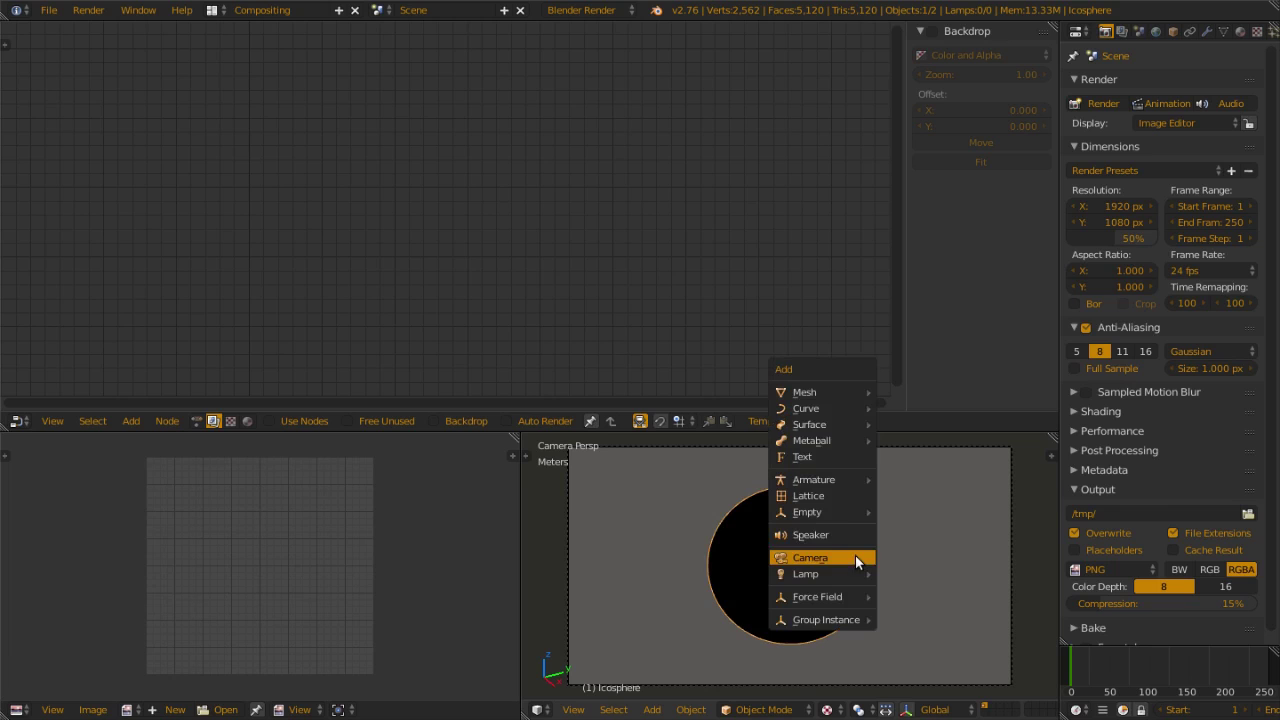
pyautogui.moveTo(840, 575)
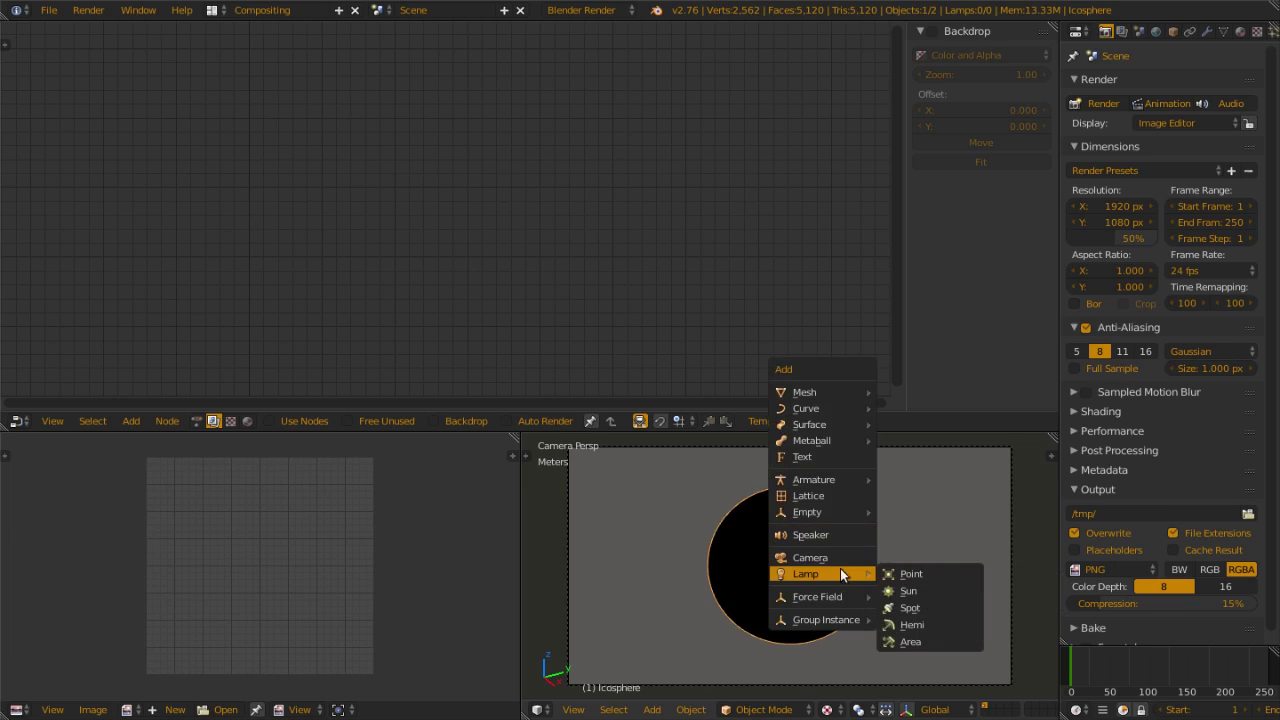
pyautogui.click(917, 591)
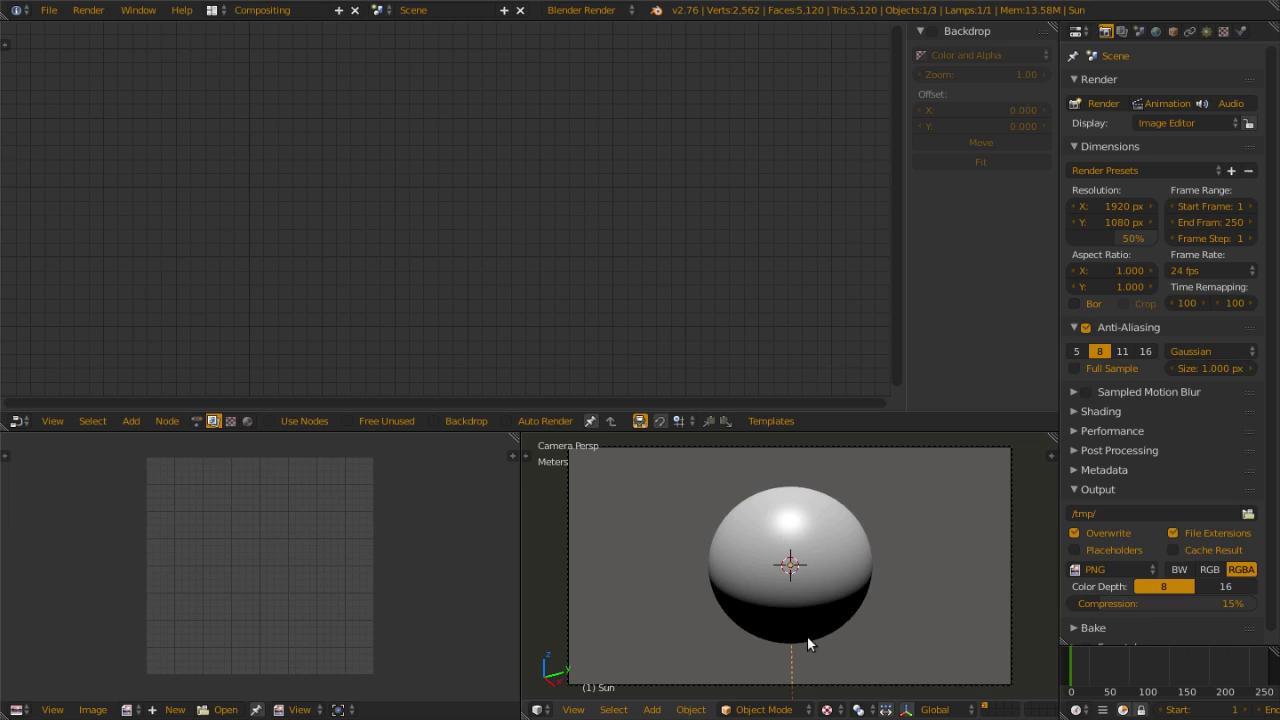
pyautogui.press('g')
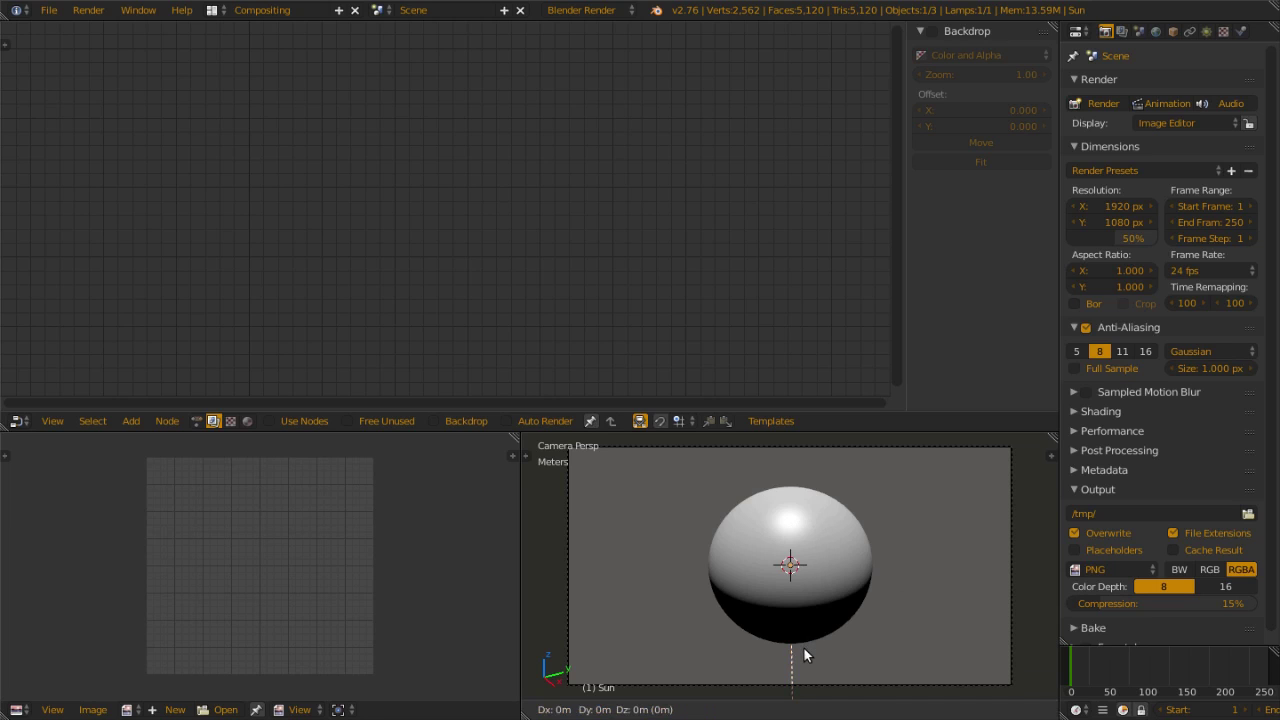
pyautogui.press('z')
pyautogui.click(847, 550)
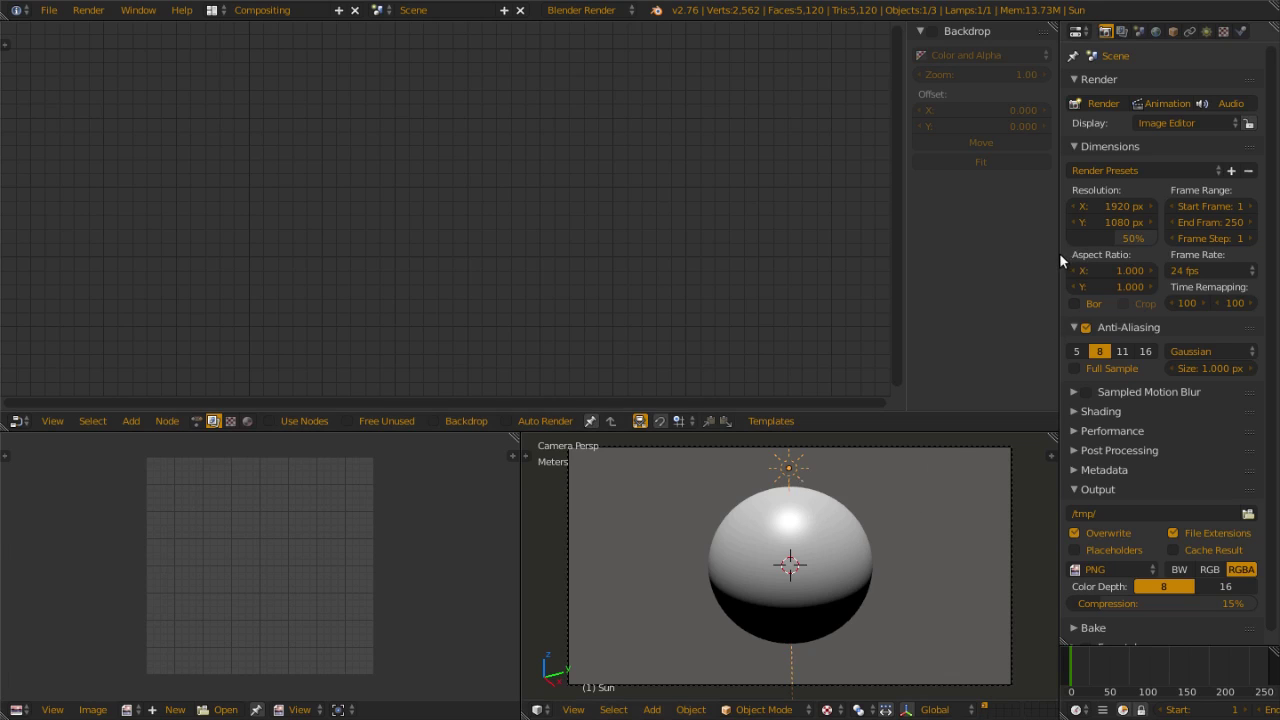
# Step: Create a new material on the sphere and look through its shading and option settings
pyautogui.moveTo(1056, 256); pyautogui.dragTo(1020, 254)
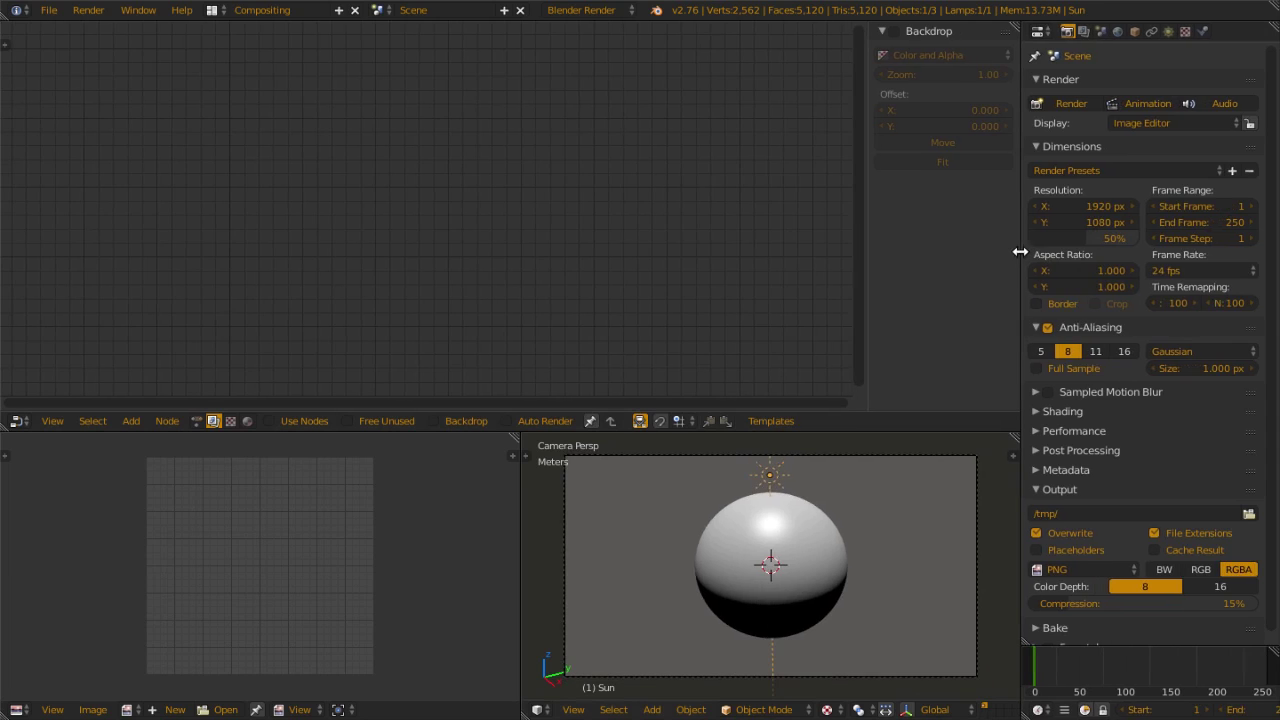
pyautogui.rightClick(831, 521)
pyautogui.click(1202, 31)
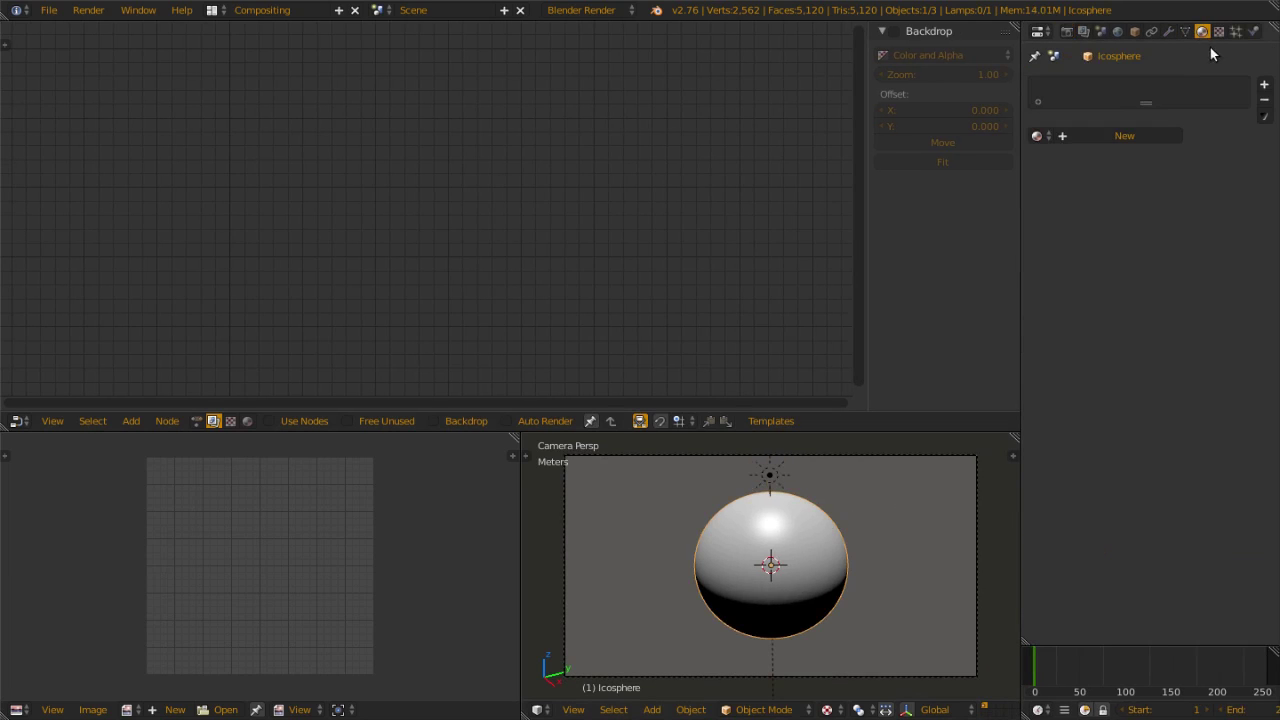
pyautogui.click(1115, 131)
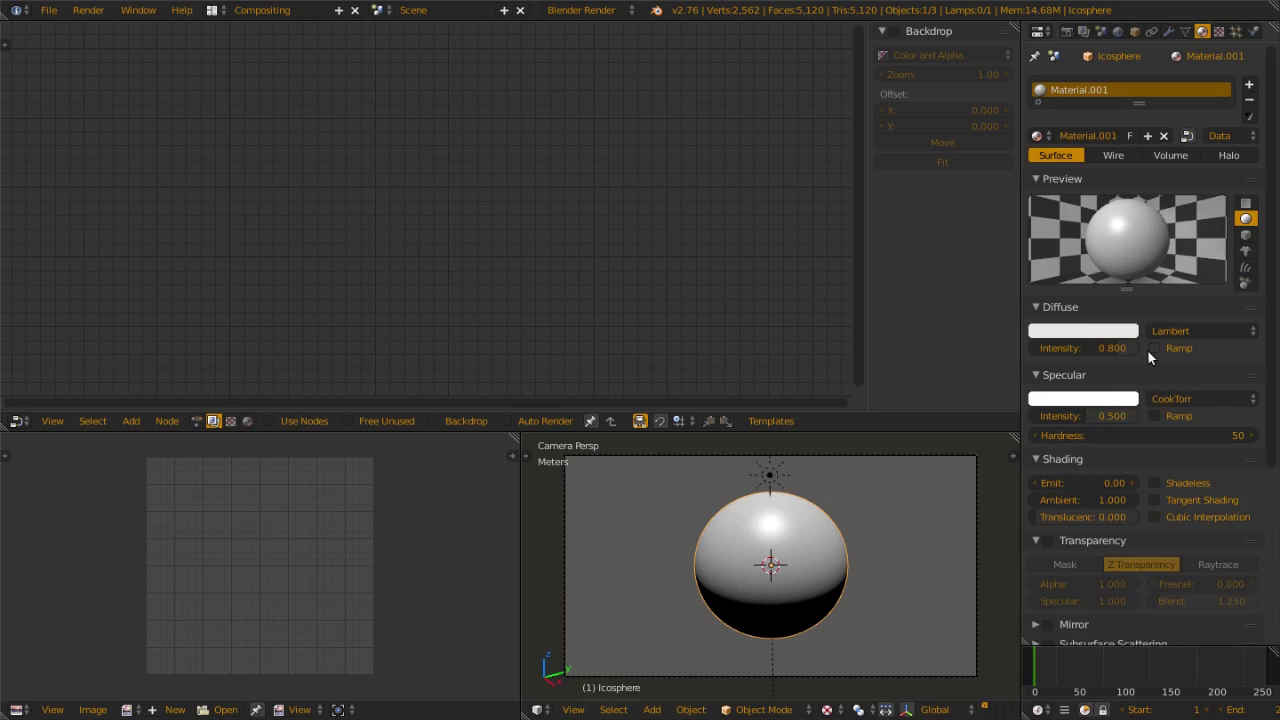
pyautogui.scroll(-3, 1146, 349)
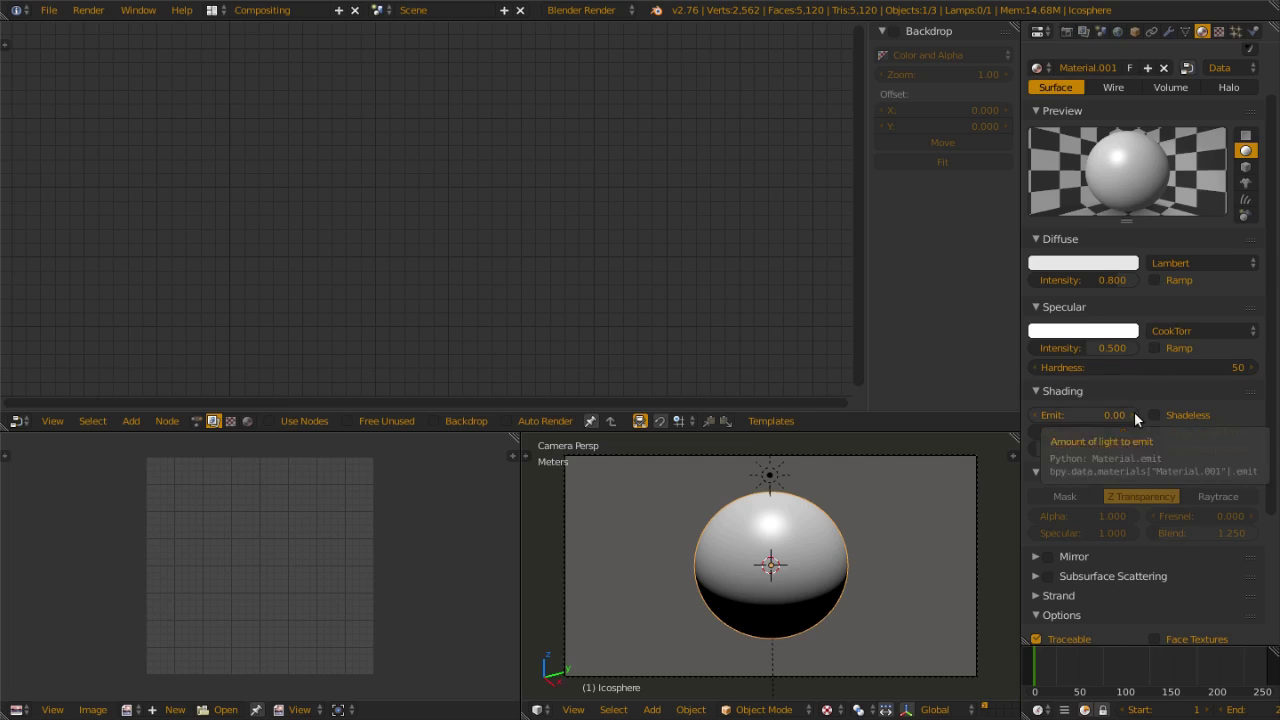
pyautogui.scroll(-5, 1135, 418)
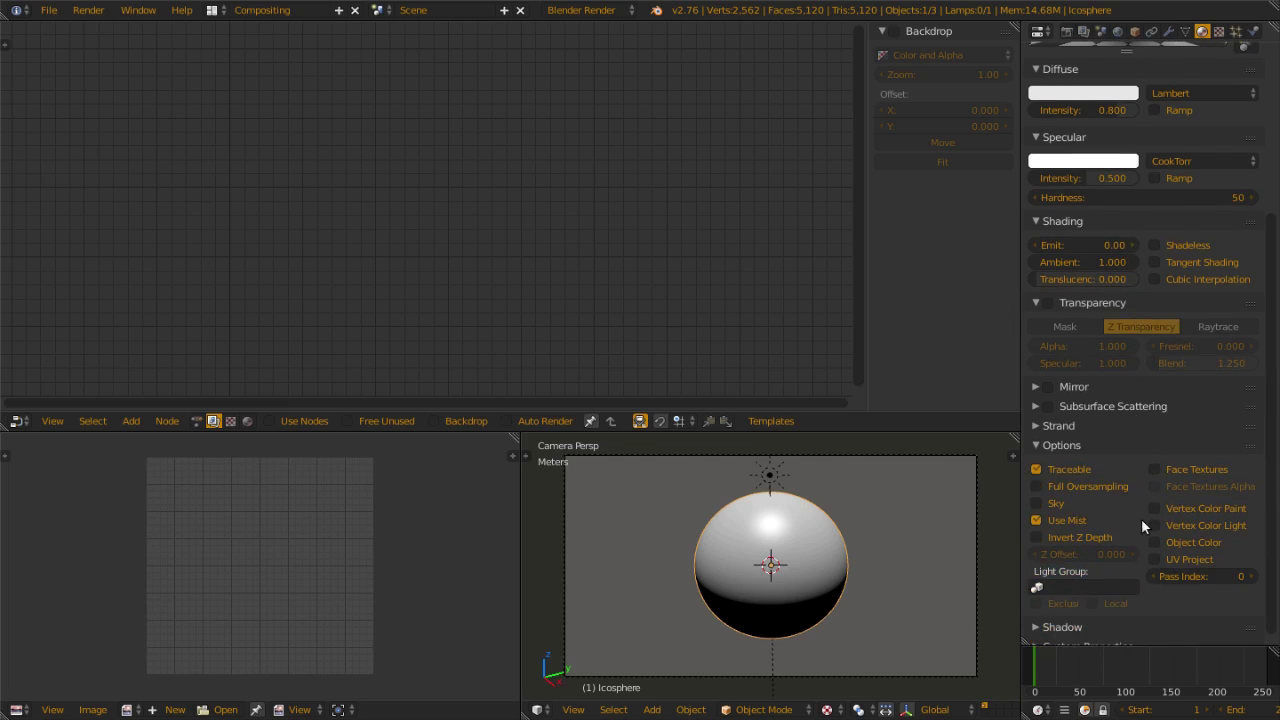
# Step: Enable nodes for the sphere's material and show its material node tree in the node editor
pyautogui.scroll(6, 1141, 518)
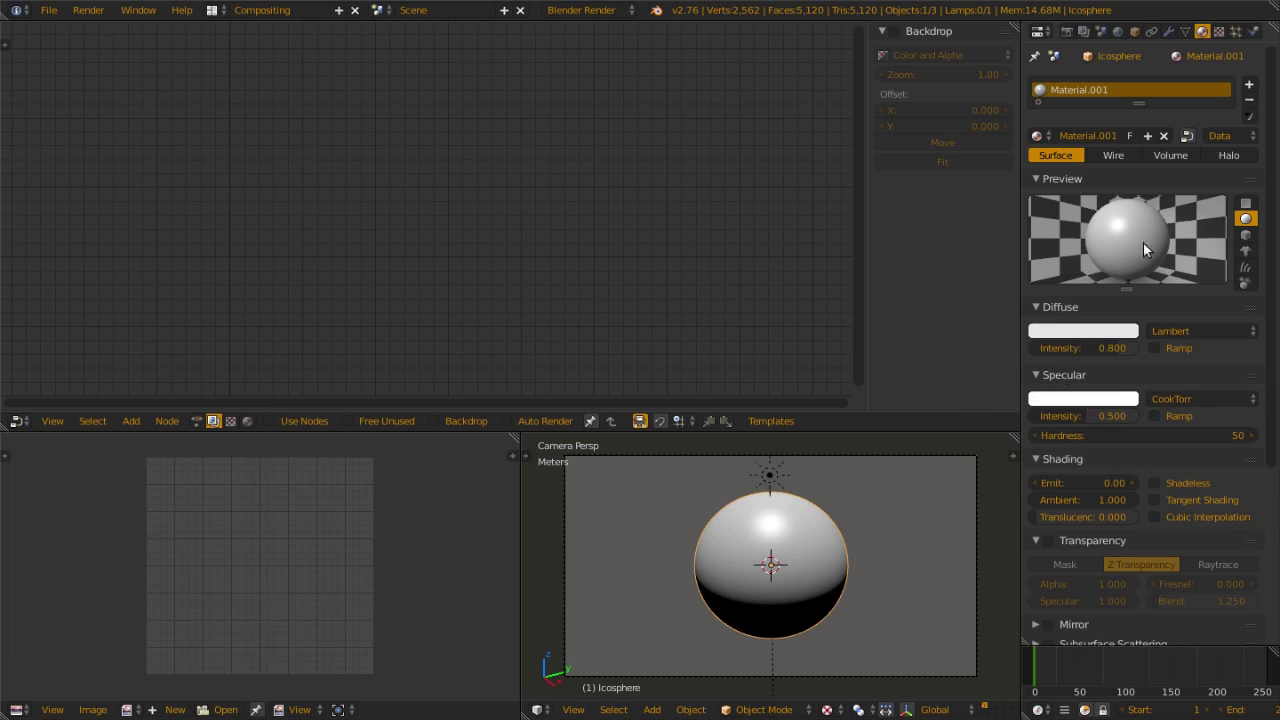
pyautogui.click(1187, 137)
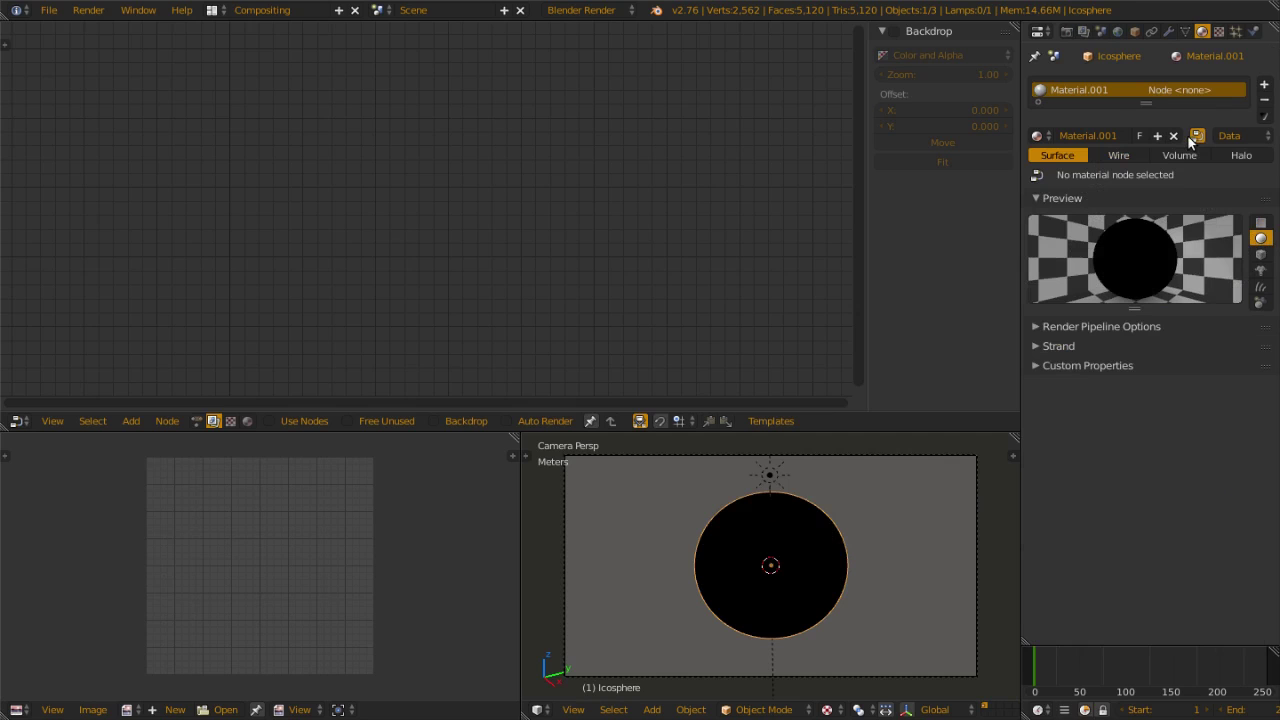
pyautogui.click(248, 421)
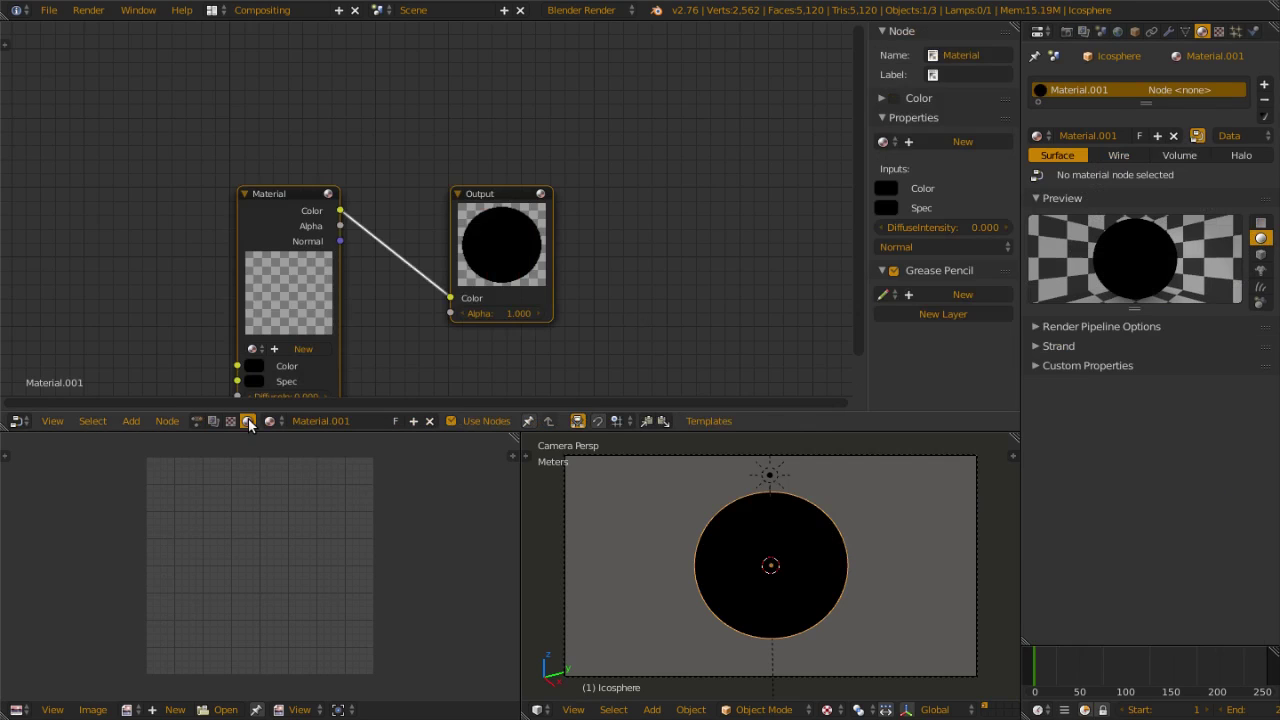
pyautogui.moveTo(363, 262); pyautogui.dragTo(409, 191, button='middle')
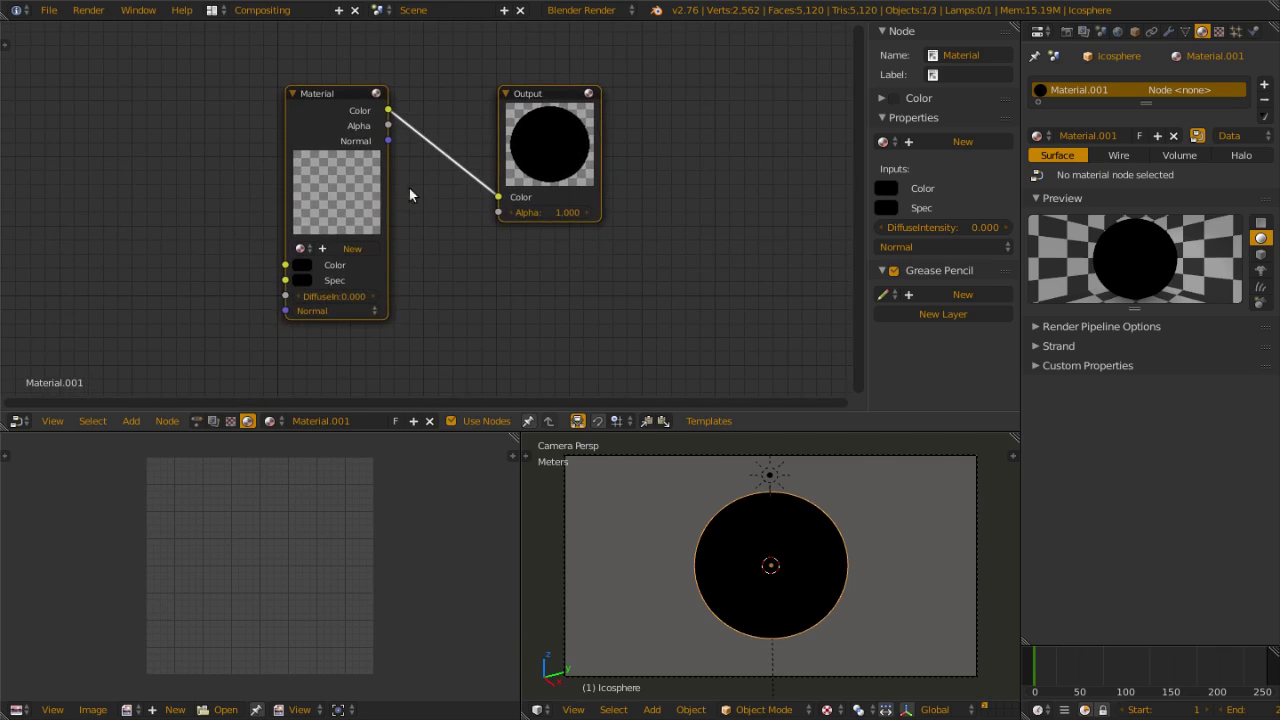
# Step: Assign Material.001 to the Material node and move the Output node farther to its right
pyautogui.click(305, 248)
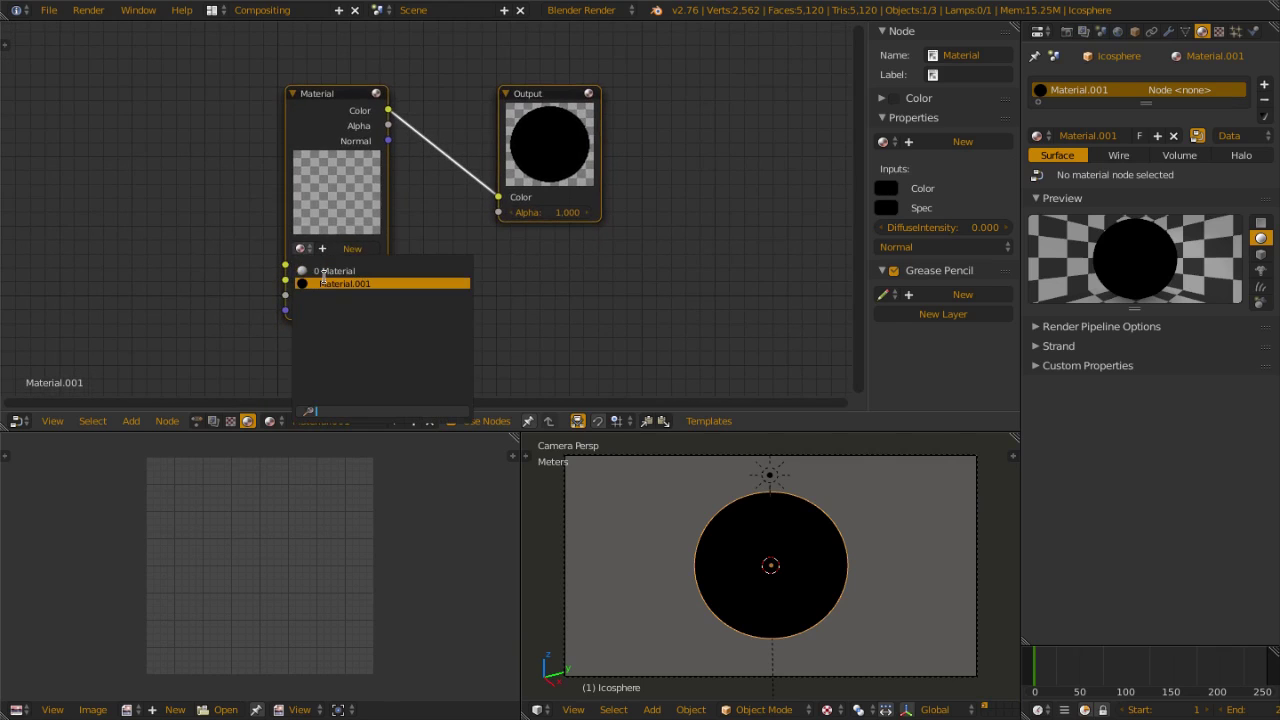
pyautogui.click(331, 282)
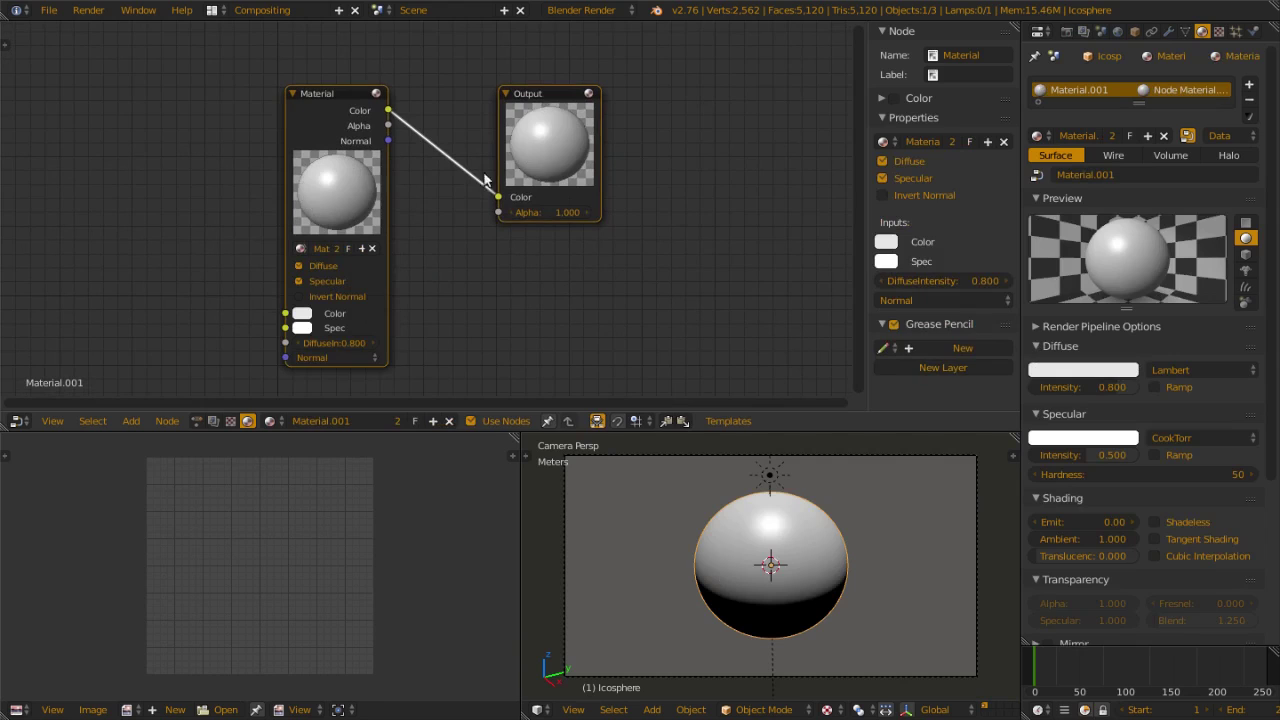
pyautogui.moveTo(554, 164); pyautogui.dragTo(746, 169)
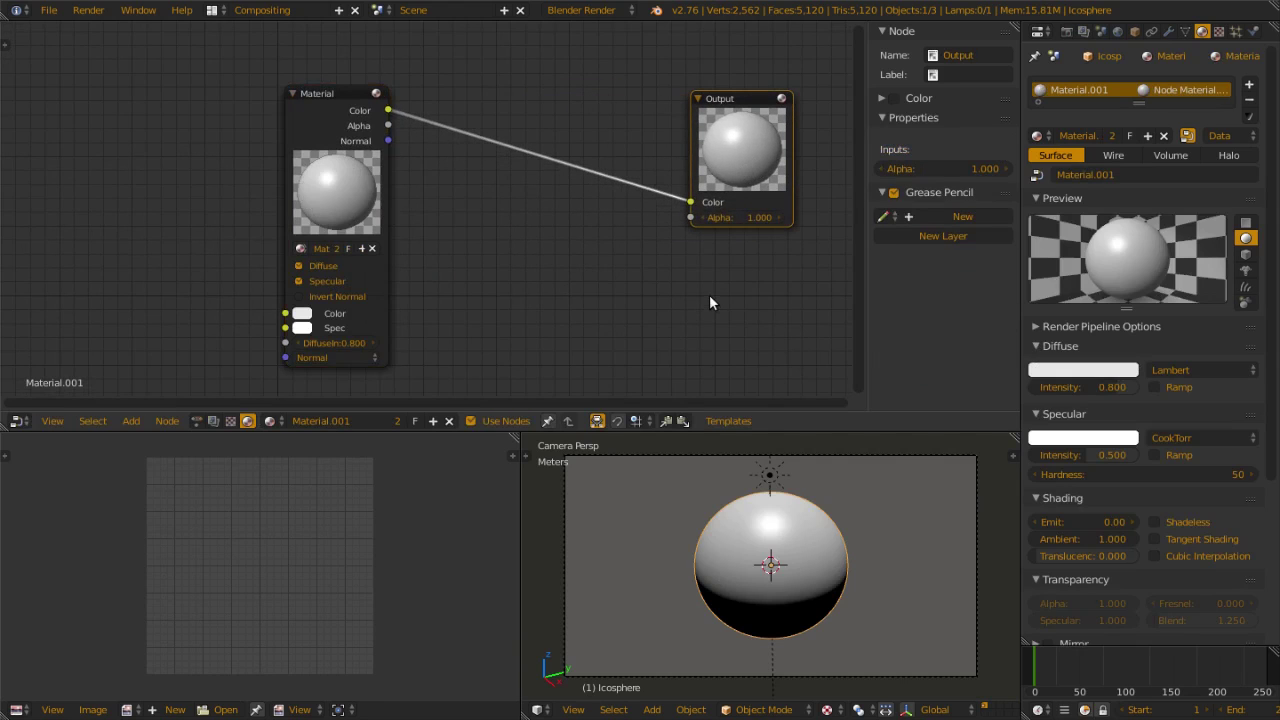
# Step: Hide the node properties sidebar and delete the Material node from the node tree
pyautogui.press('n')
pyautogui.moveTo(414, 191); pyautogui.dragTo(239, 152)
pyautogui.press('x')
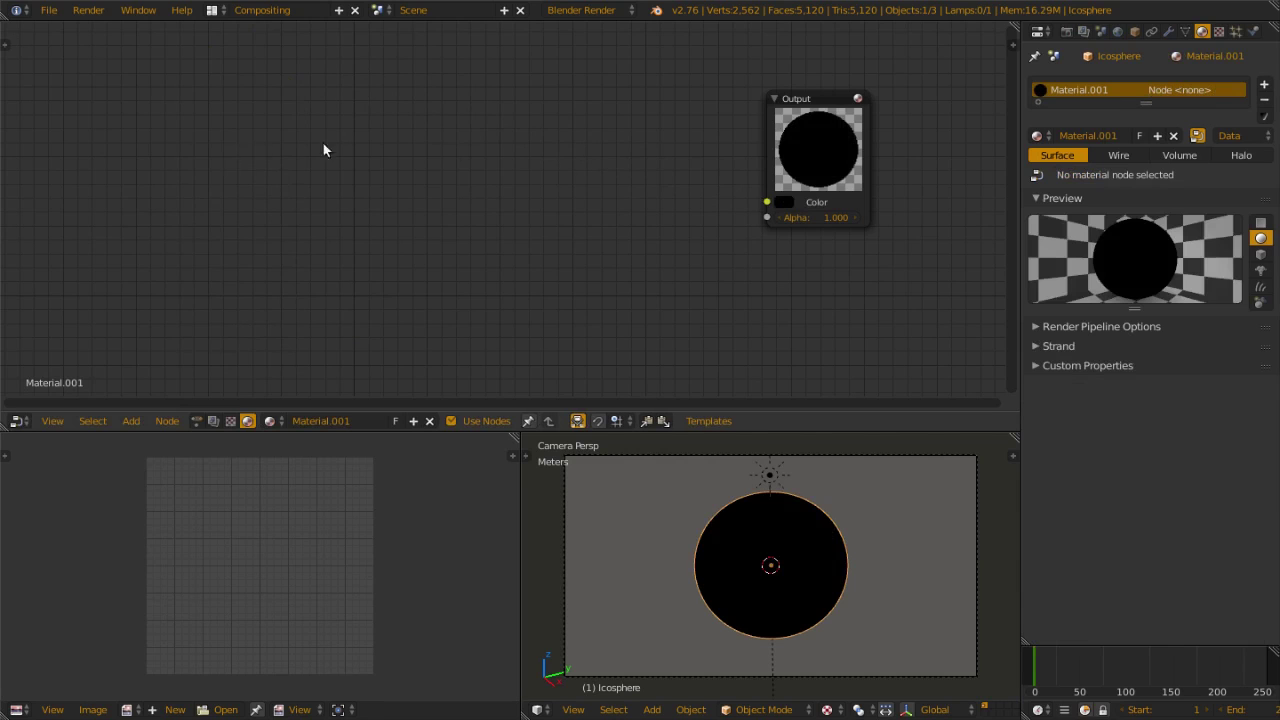
# Step: Add a Geometry input node well to the left of the Output node
pyautogui.moveTo(680, 194); pyautogui.dragTo(725, 198, button='middle')
pyautogui.hotkey('shift', 'a')
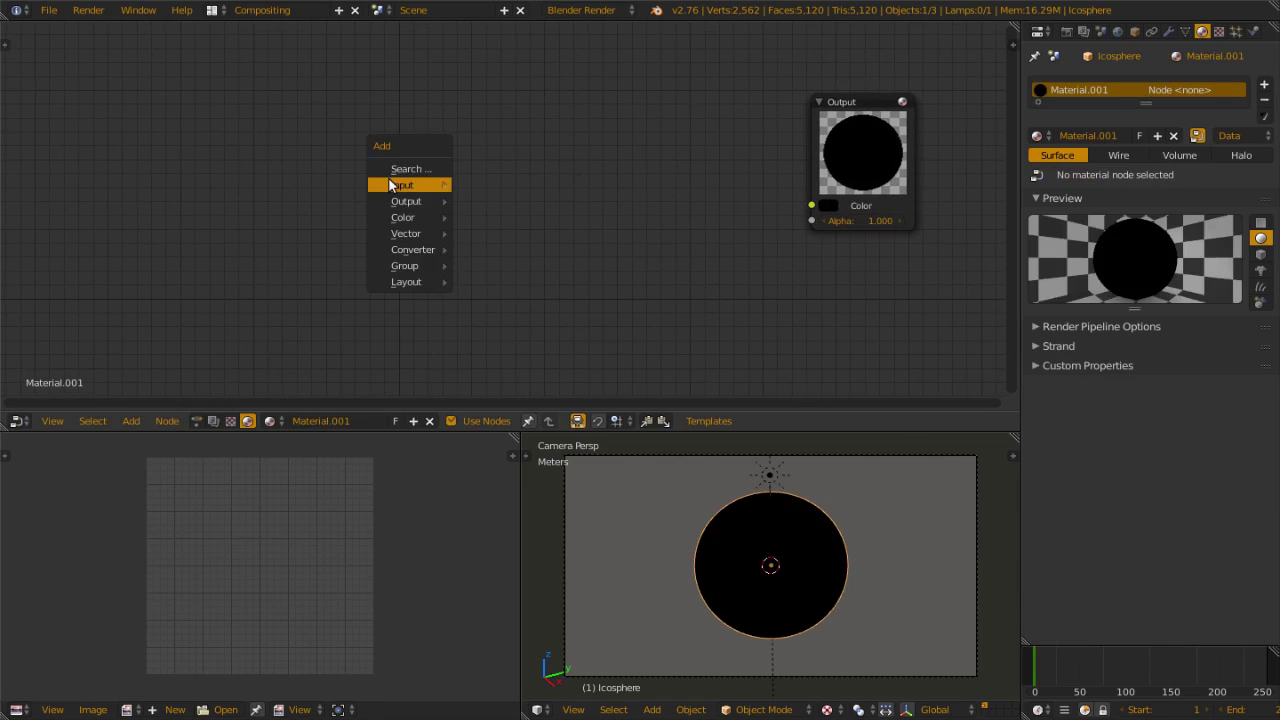
pyautogui.moveTo(390, 185)
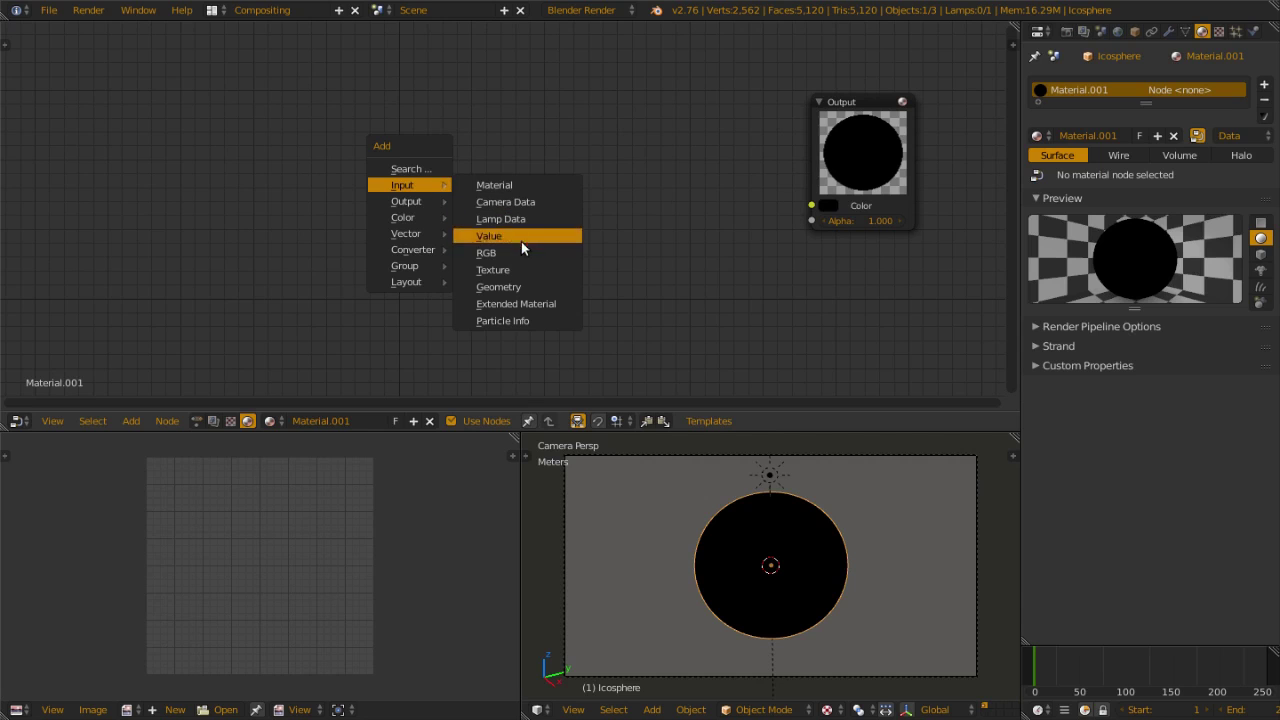
pyautogui.click(521, 285)
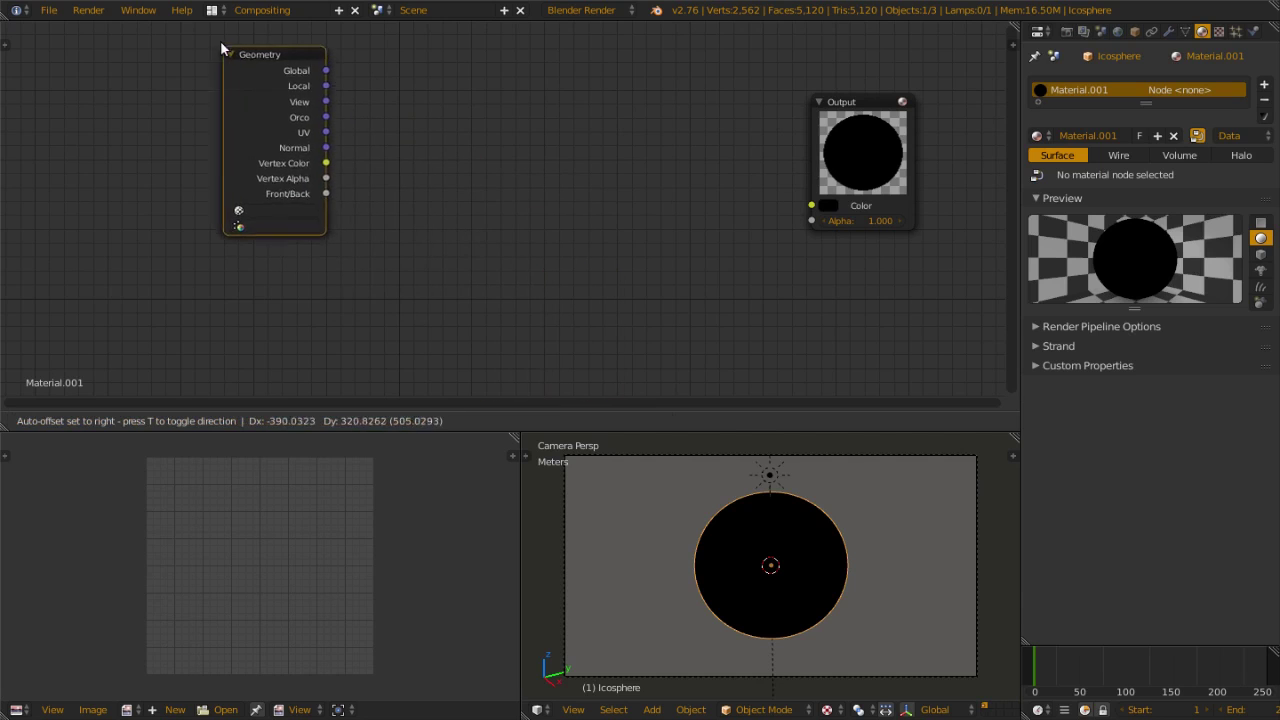
pyautogui.click(194, 32)
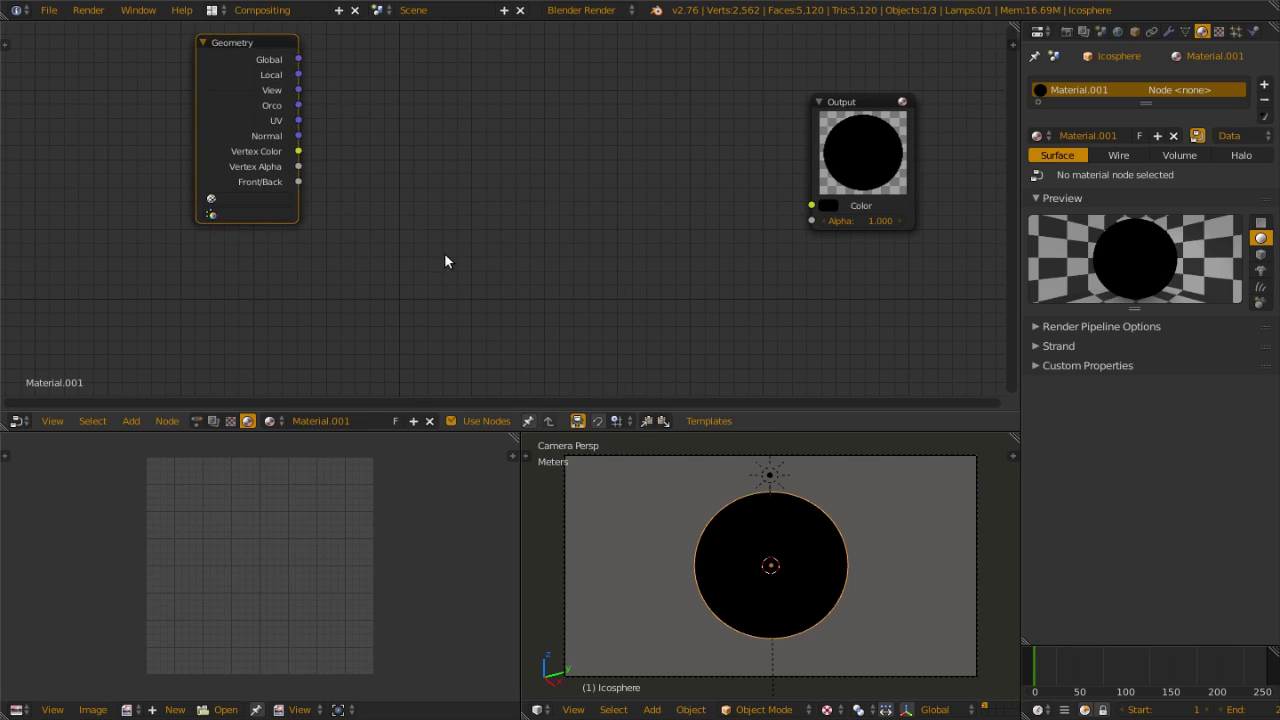
# Step: Add a Lamp Data input node directly below the Geometry node
pyautogui.hotkey('shift', 'a')
pyautogui.moveTo(433, 253)
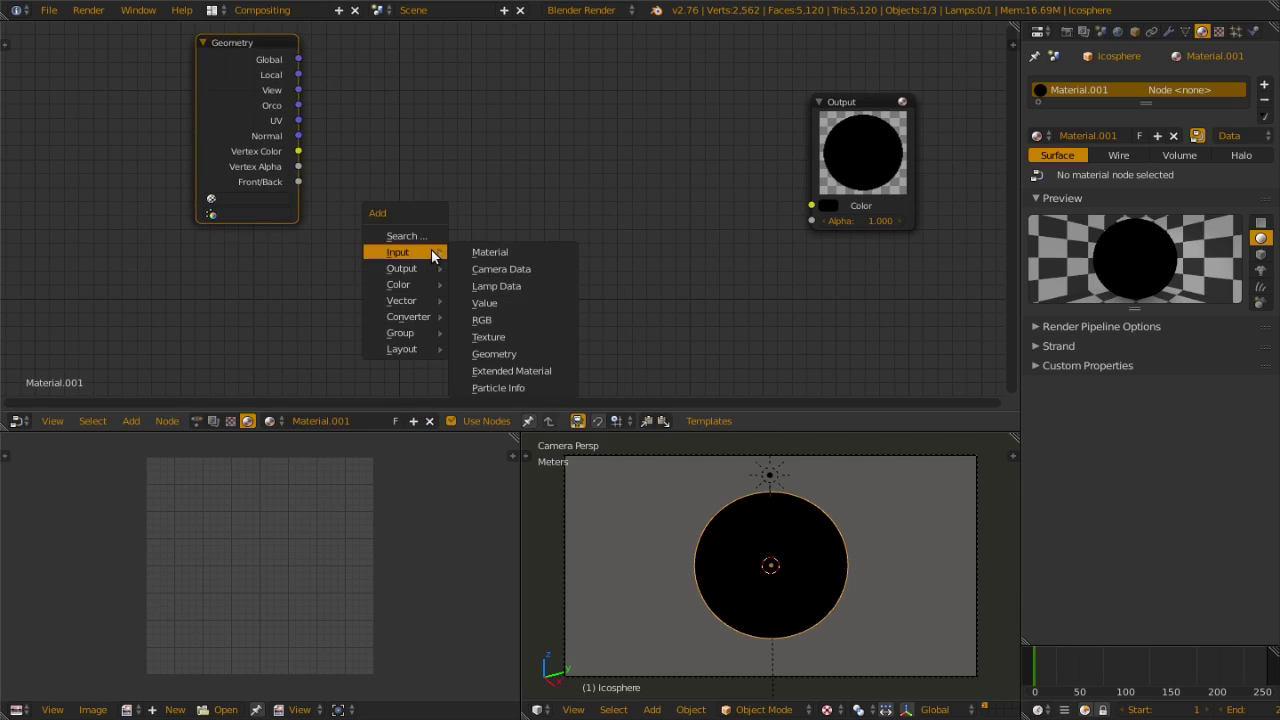
pyautogui.click(503, 285)
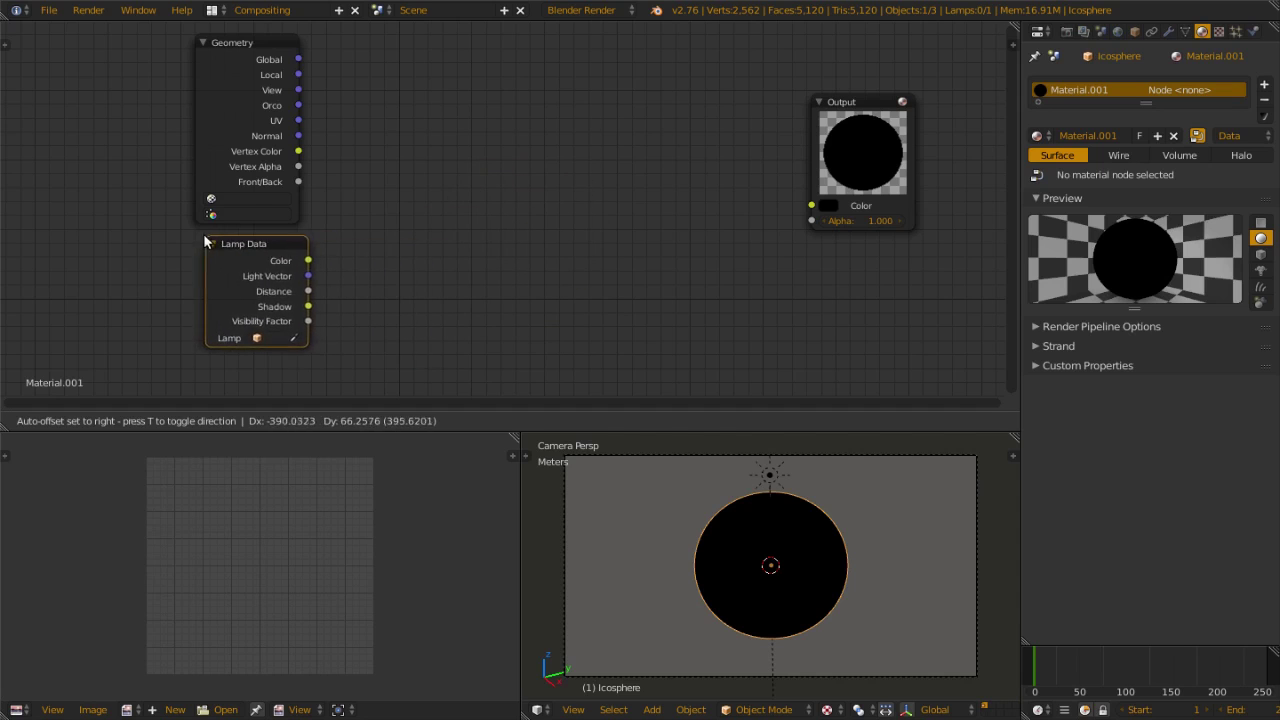
pyautogui.click(199, 232)
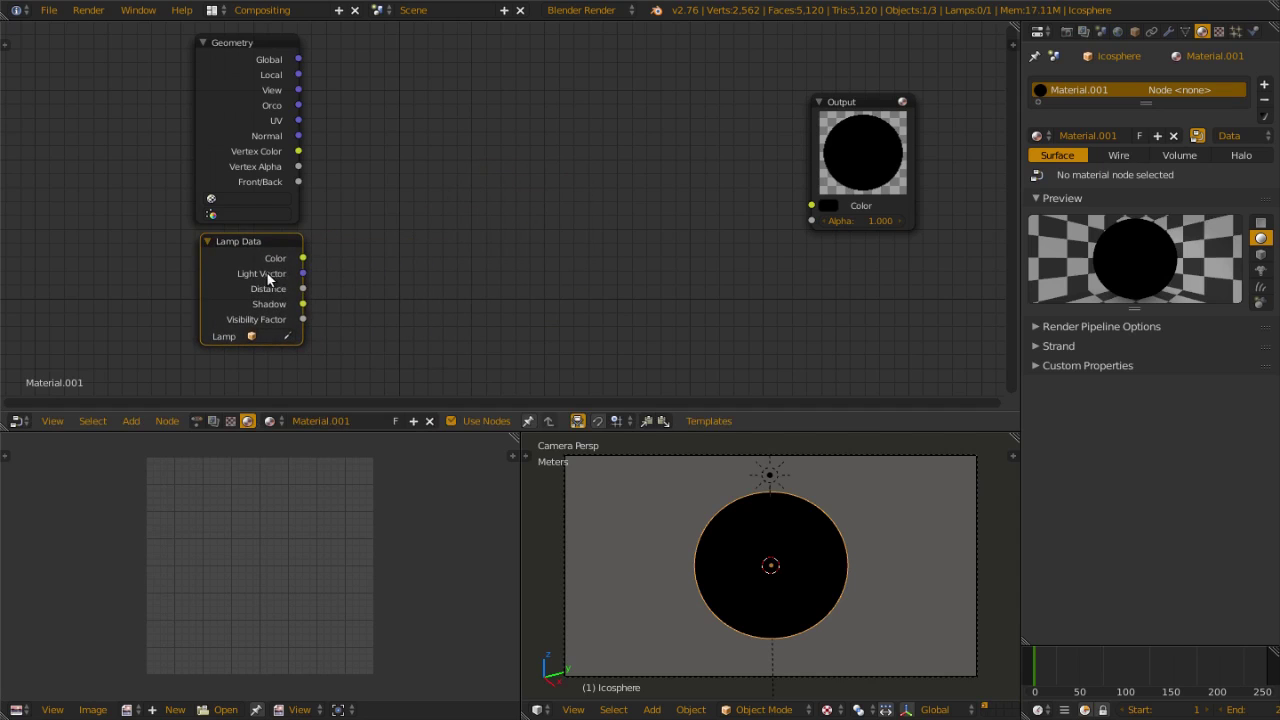
# Step: Add a Vector Math node to the right of the Geometry node and set its operation to Dot Product
pyautogui.hotkey('shift', 'a')
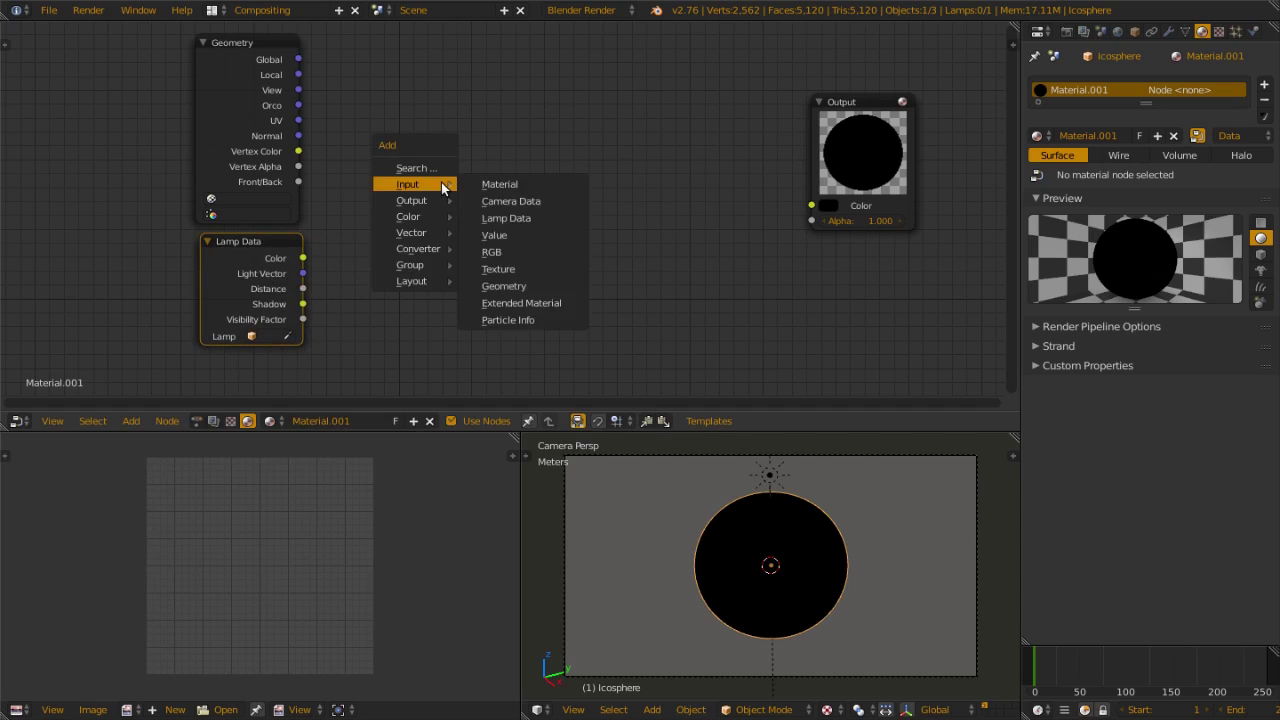
pyautogui.moveTo(426, 234)
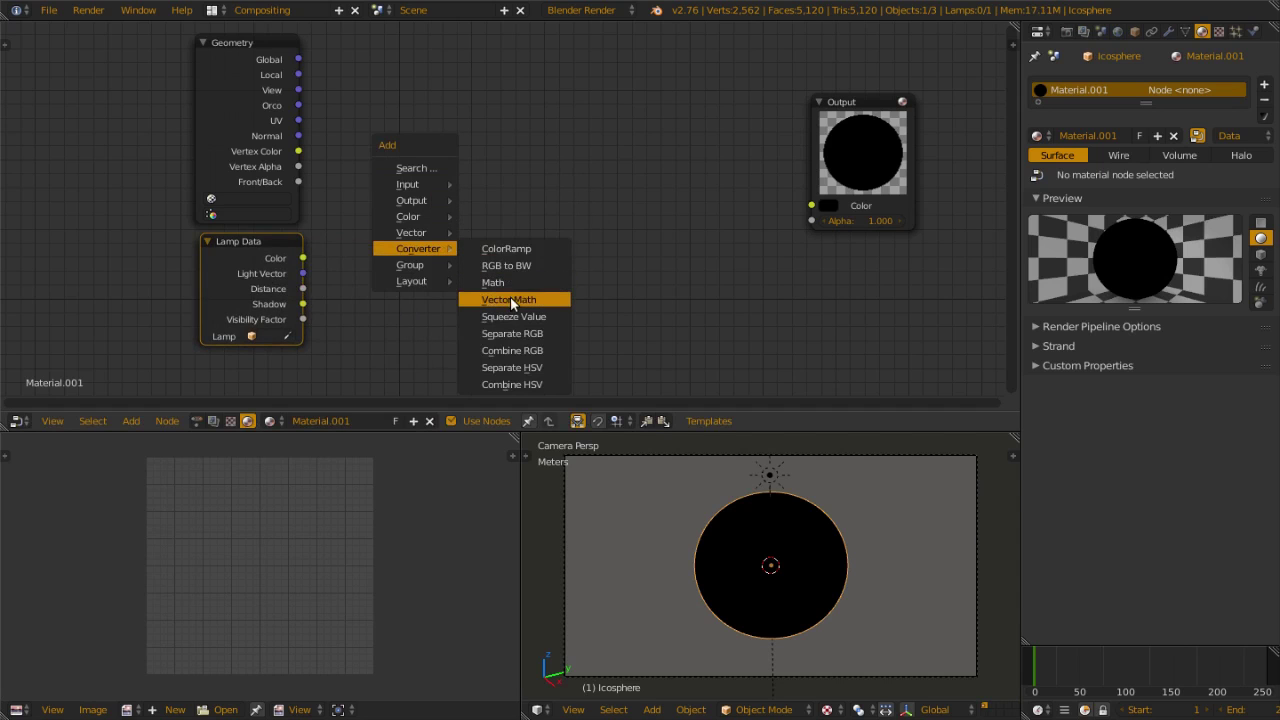
pyautogui.click(510, 296)
pyautogui.click(379, 124)
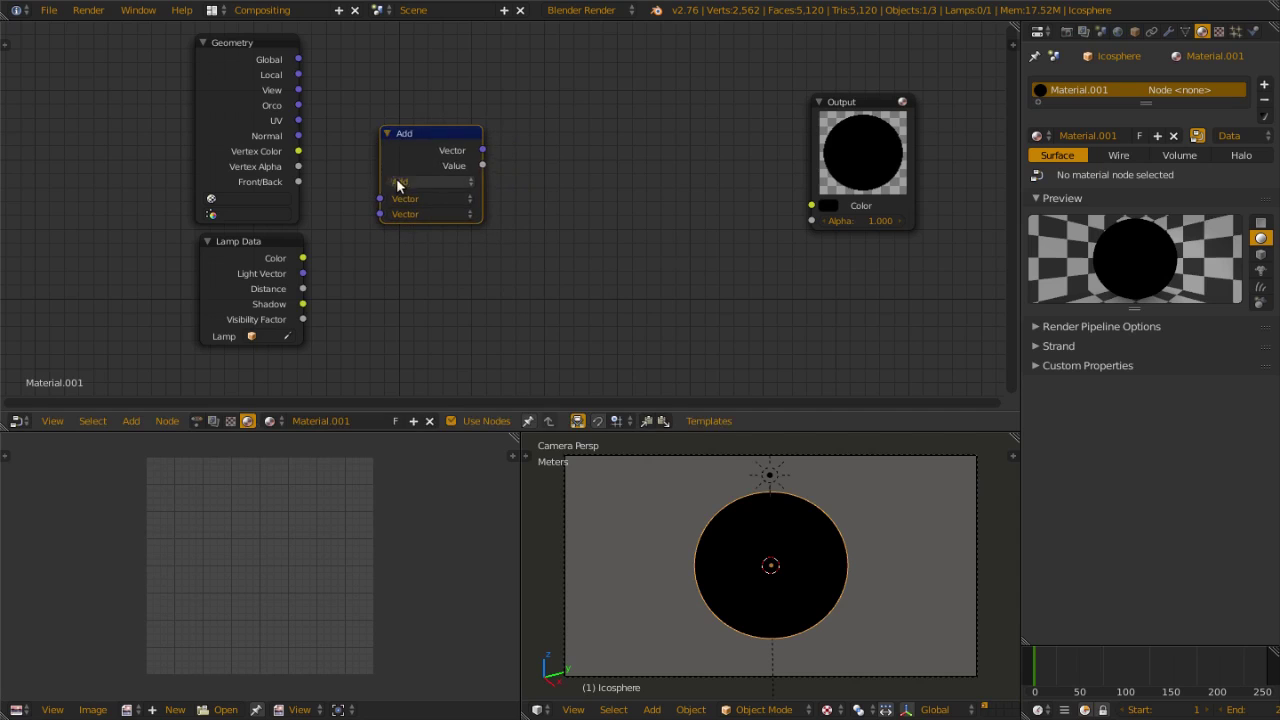
pyautogui.click(402, 183)
pyautogui.click(429, 121)
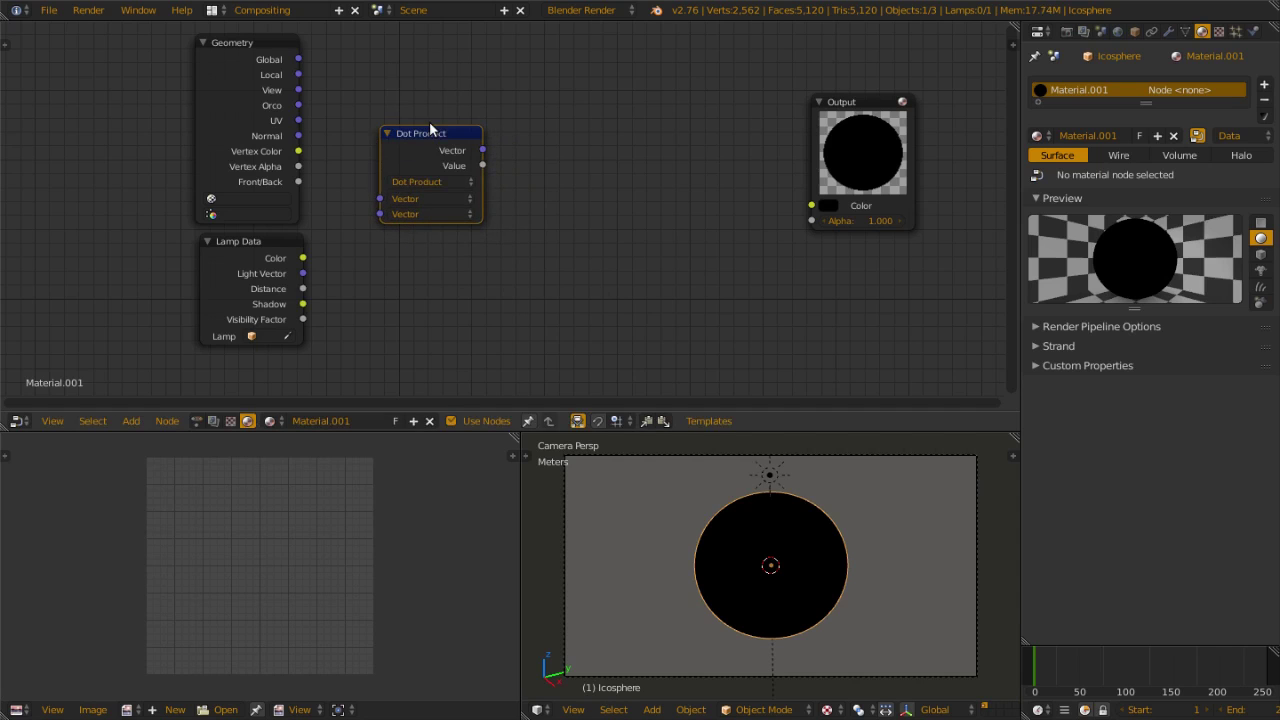
# Step: Link Geometry's Normal and Lamp Data's Light Vector to the Dot Product inputs, and its Value to the Output's Color
pyautogui.moveTo(300, 136); pyautogui.dragTo(315, 154)
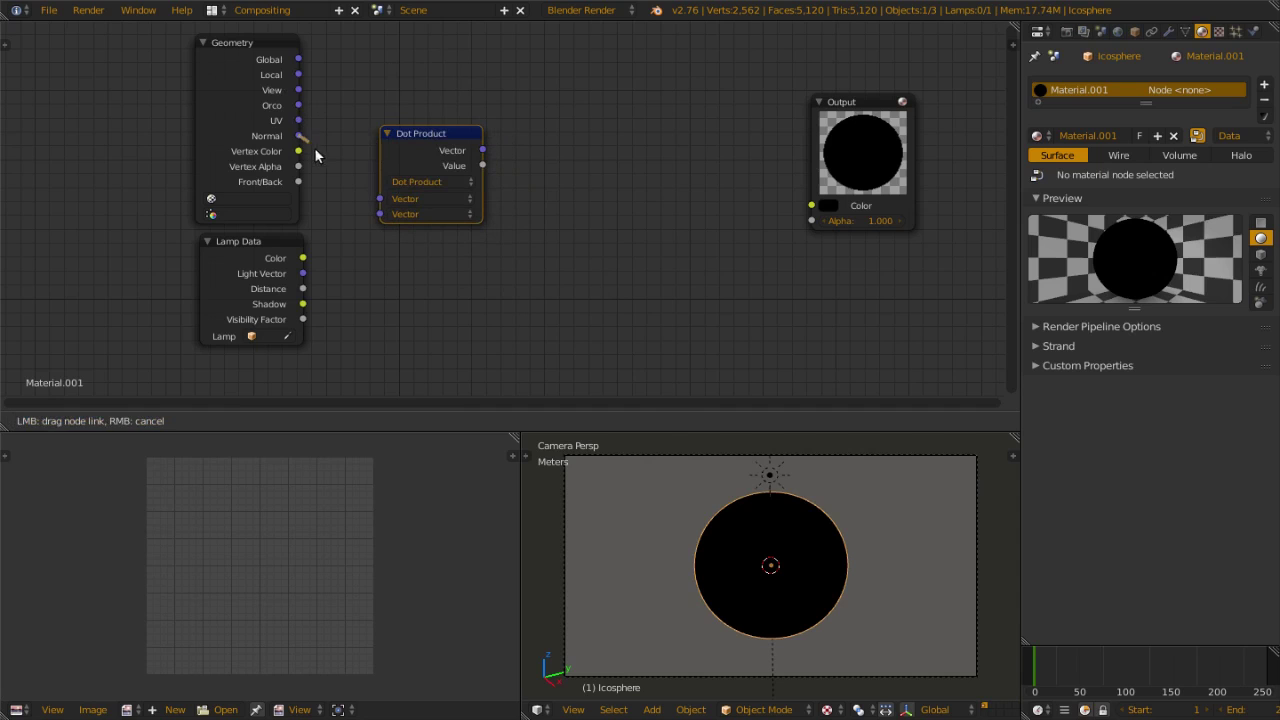
pyautogui.moveTo(368, 193); pyautogui.dragTo(380, 198)
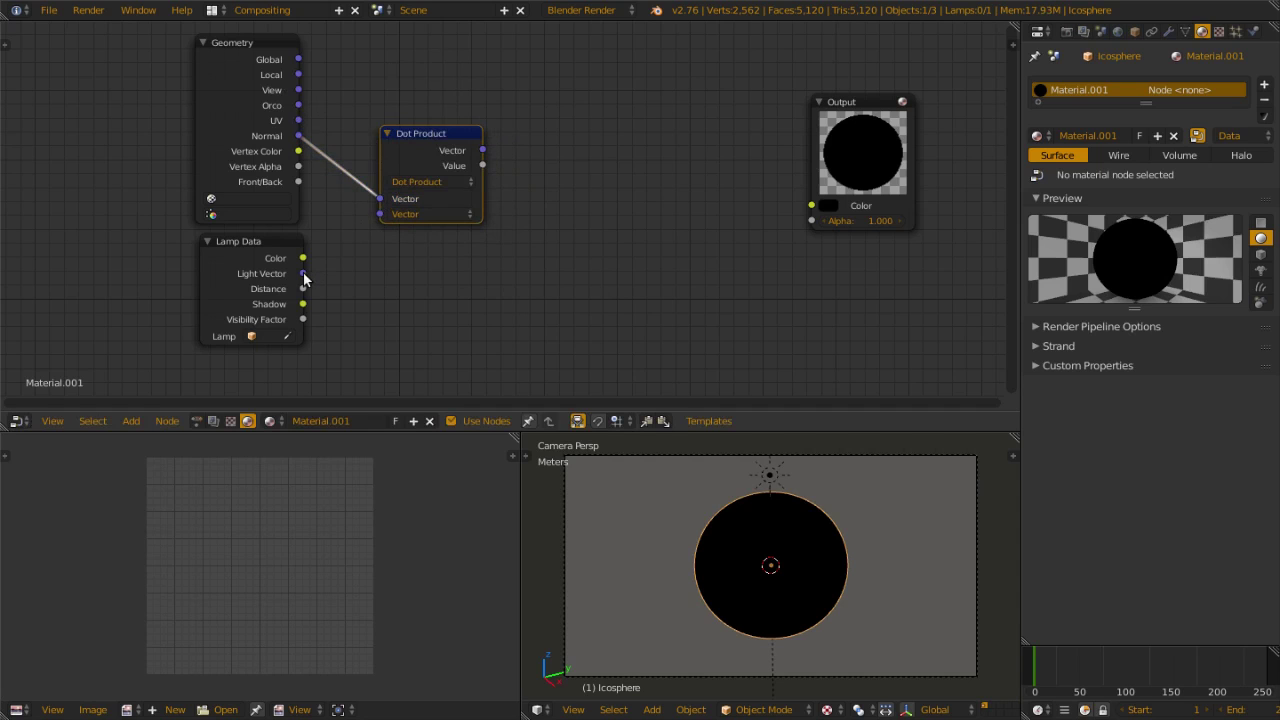
pyautogui.moveTo(303, 273); pyautogui.dragTo(386, 214)
pyautogui.moveTo(483, 149); pyautogui.dragTo(547, 95)
pyautogui.moveTo(483, 165); pyautogui.dragTo(812, 205)
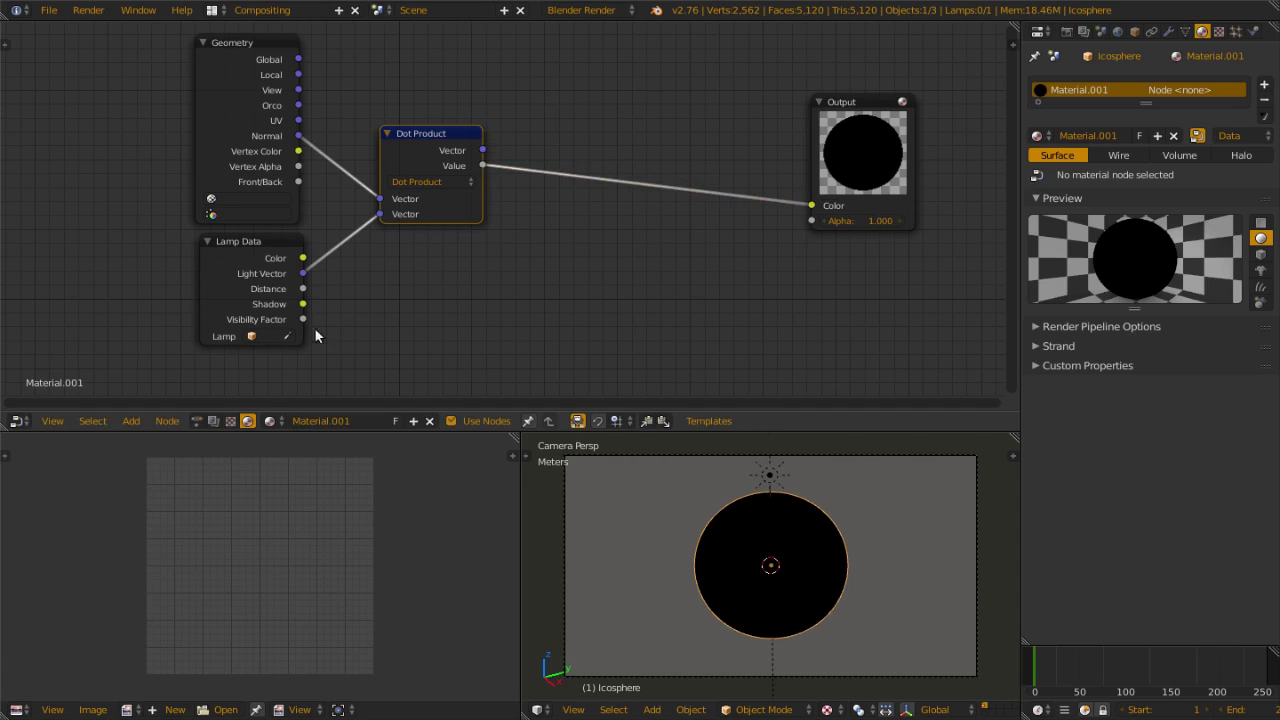
# Step: Set the Lamp Data node's lamp to Sun and render the scene to check the shading
pyautogui.click(264, 338)
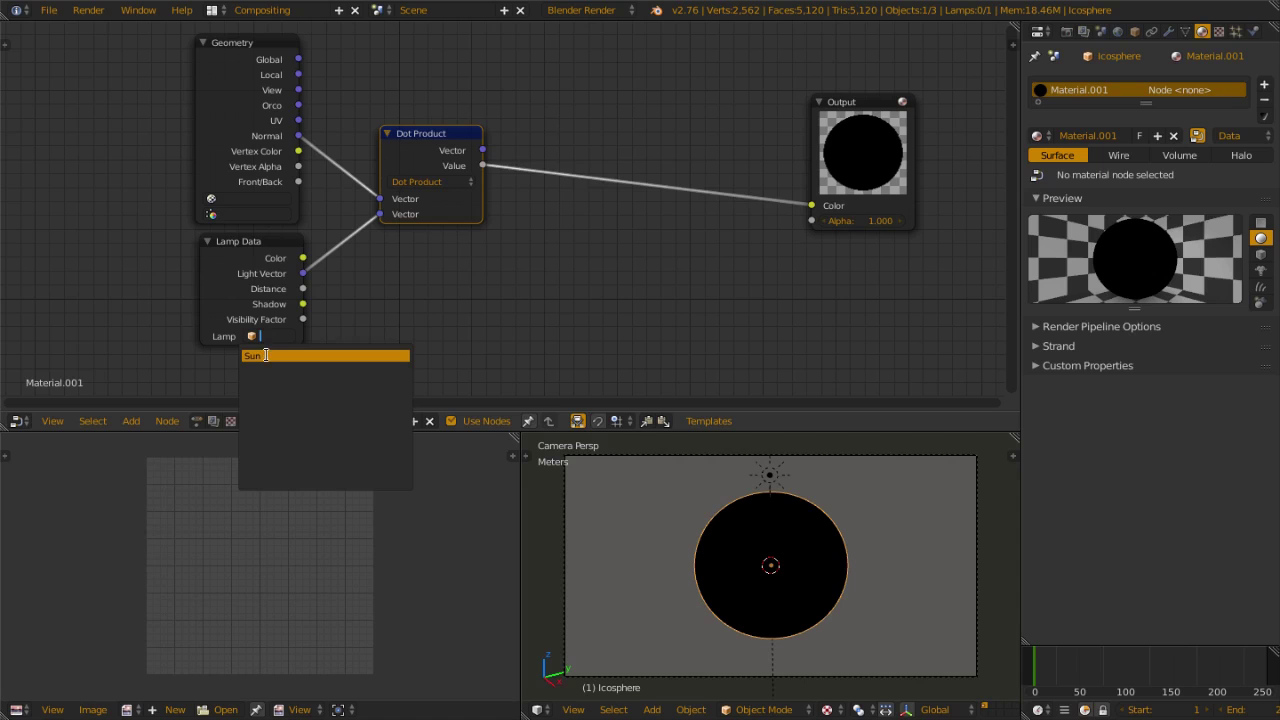
pyautogui.click(266, 355)
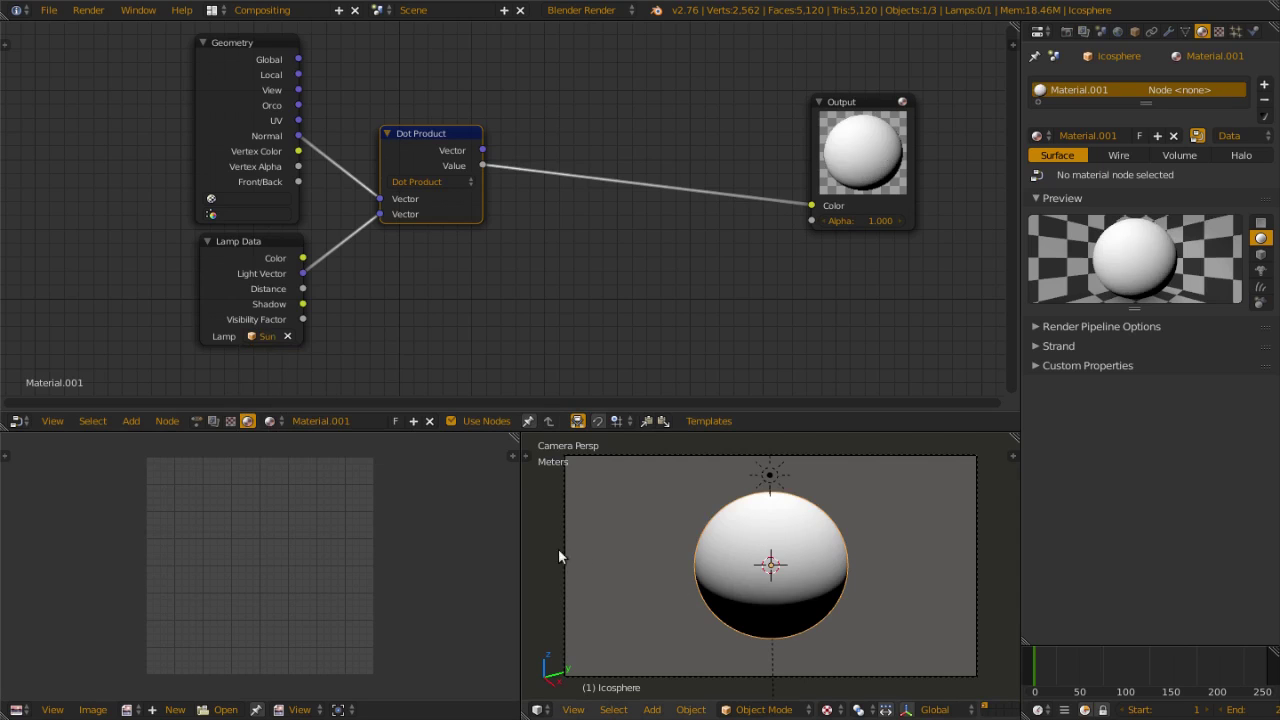
pyautogui.press('F12')
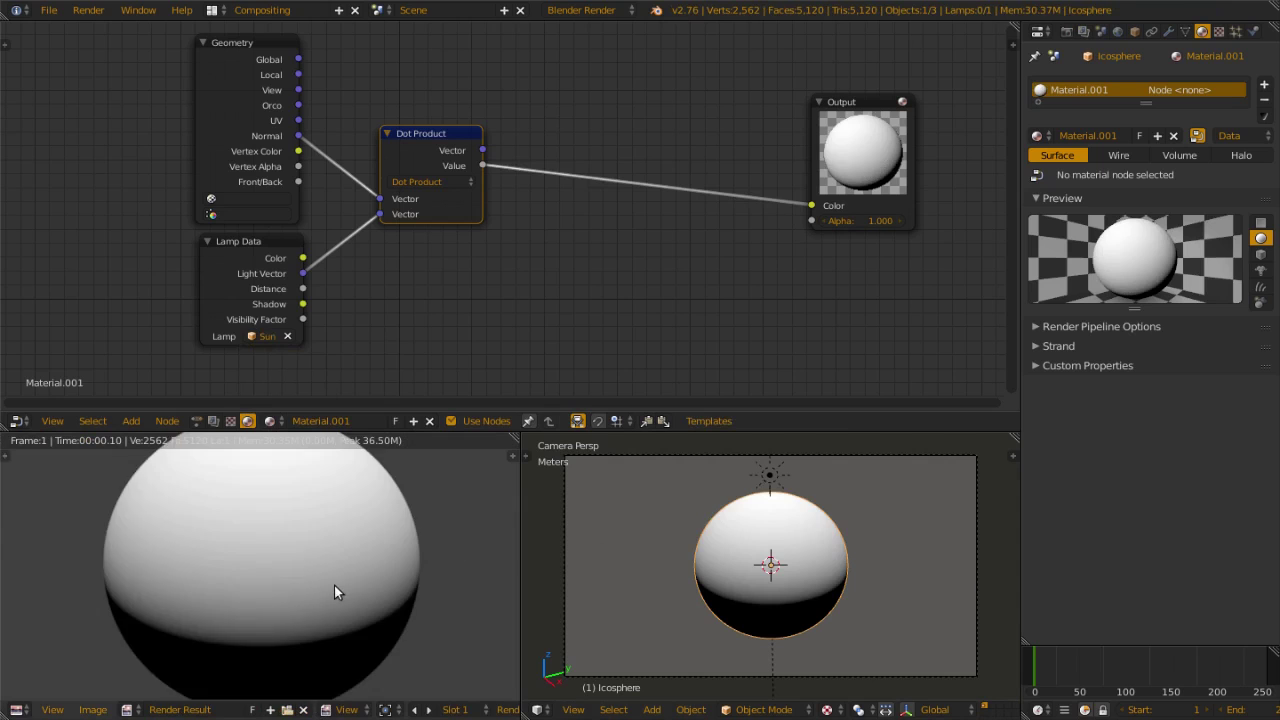
pyautogui.scroll(-2, 334, 585)
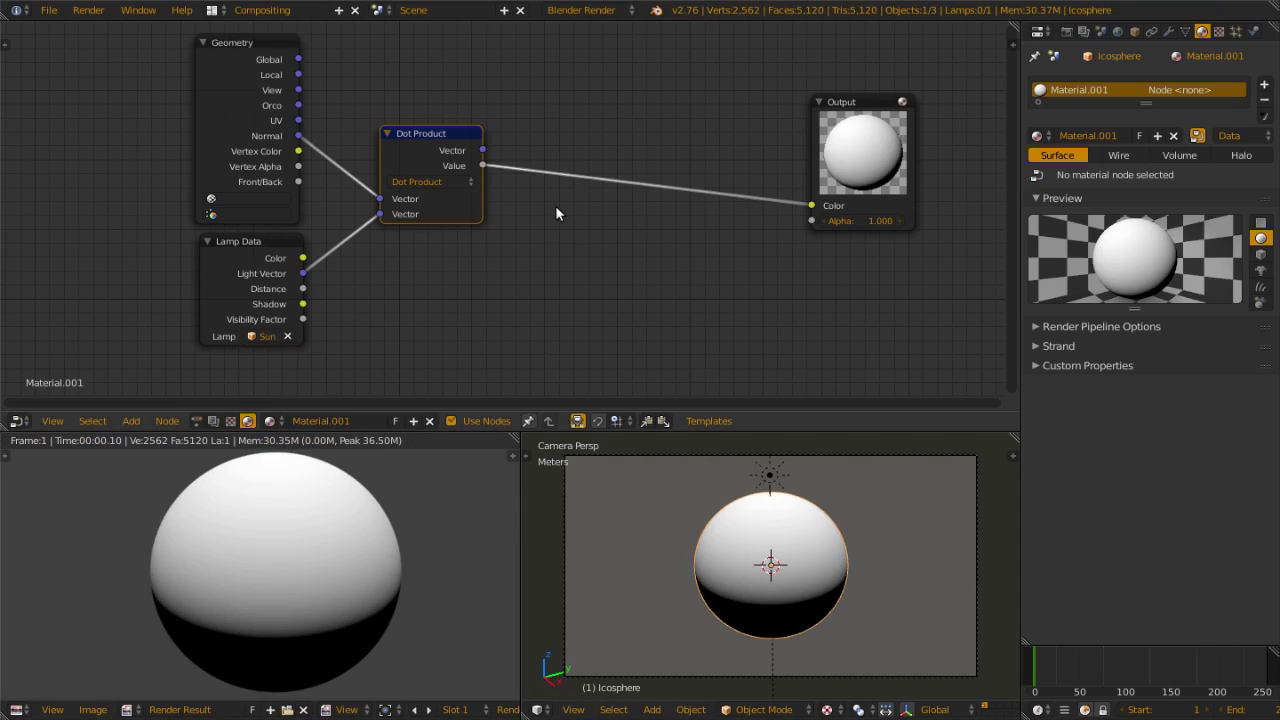
# Step: Select the Sun lamp and set its colour to red with R 1.000, G 0.014 and B 0.014
pyautogui.rightClick(770, 475)
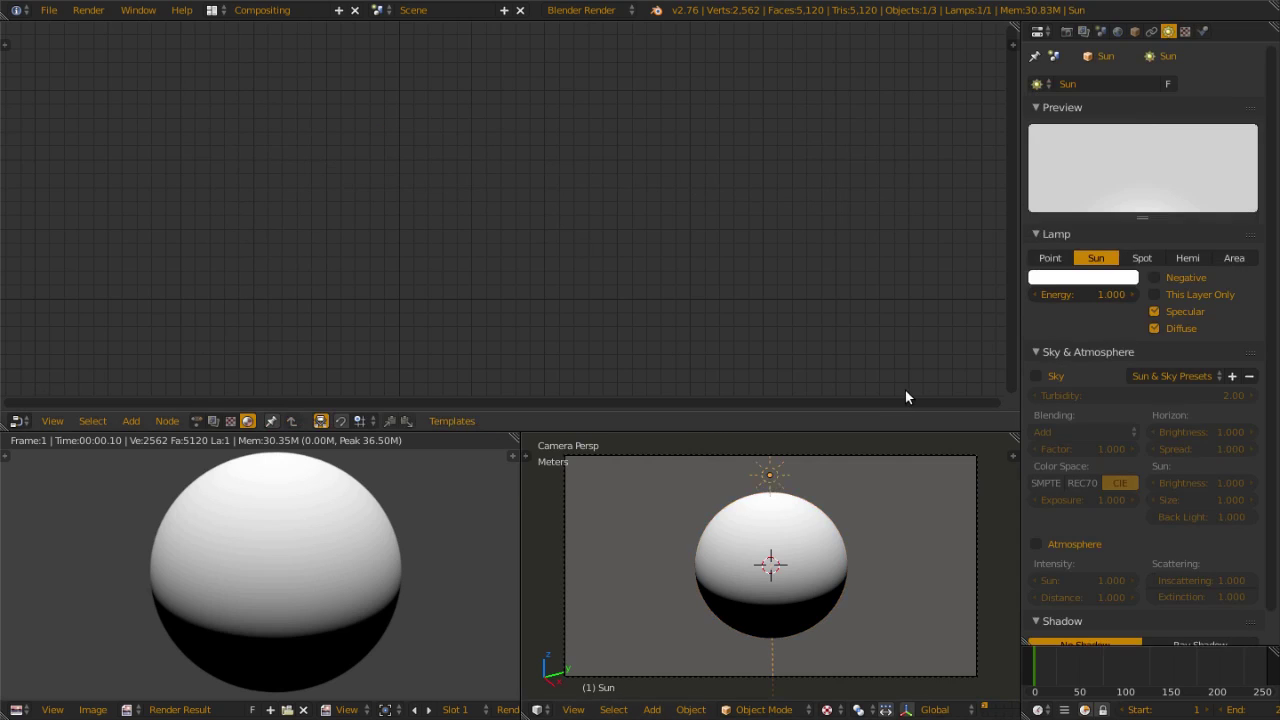
pyautogui.click(1063, 282)
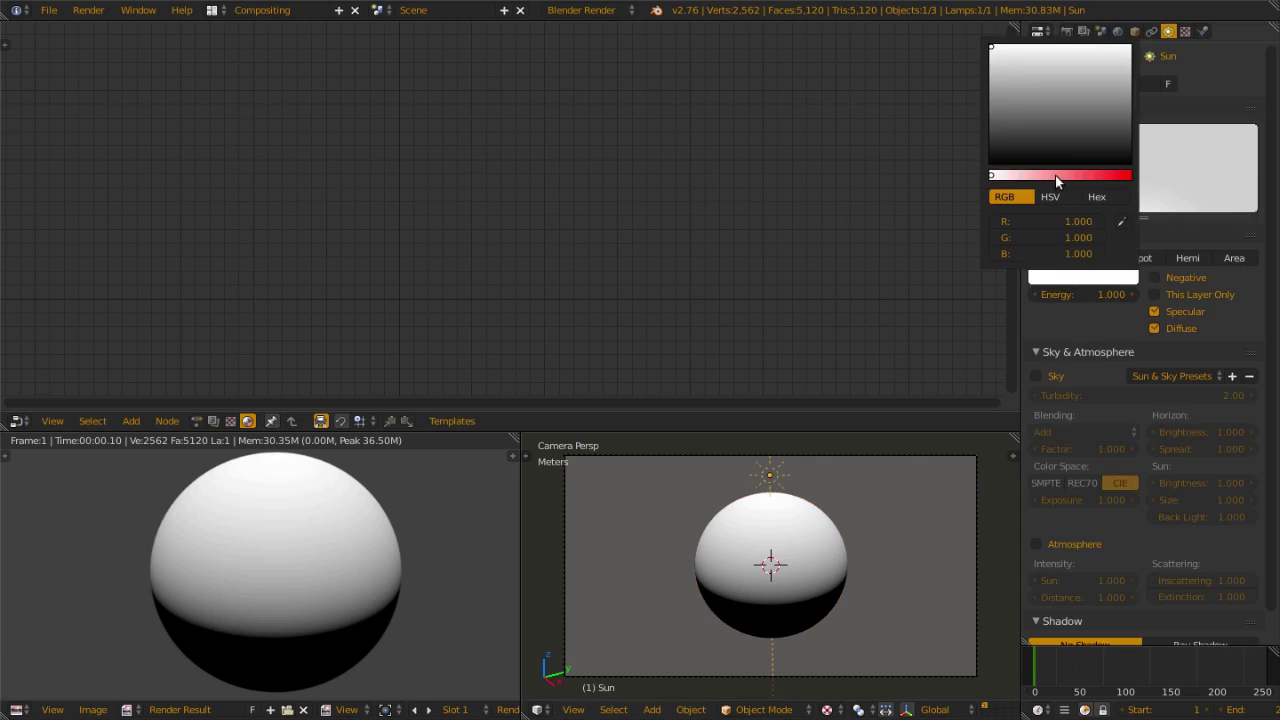
pyautogui.moveTo(1055, 175); pyautogui.dragTo(1113, 175)
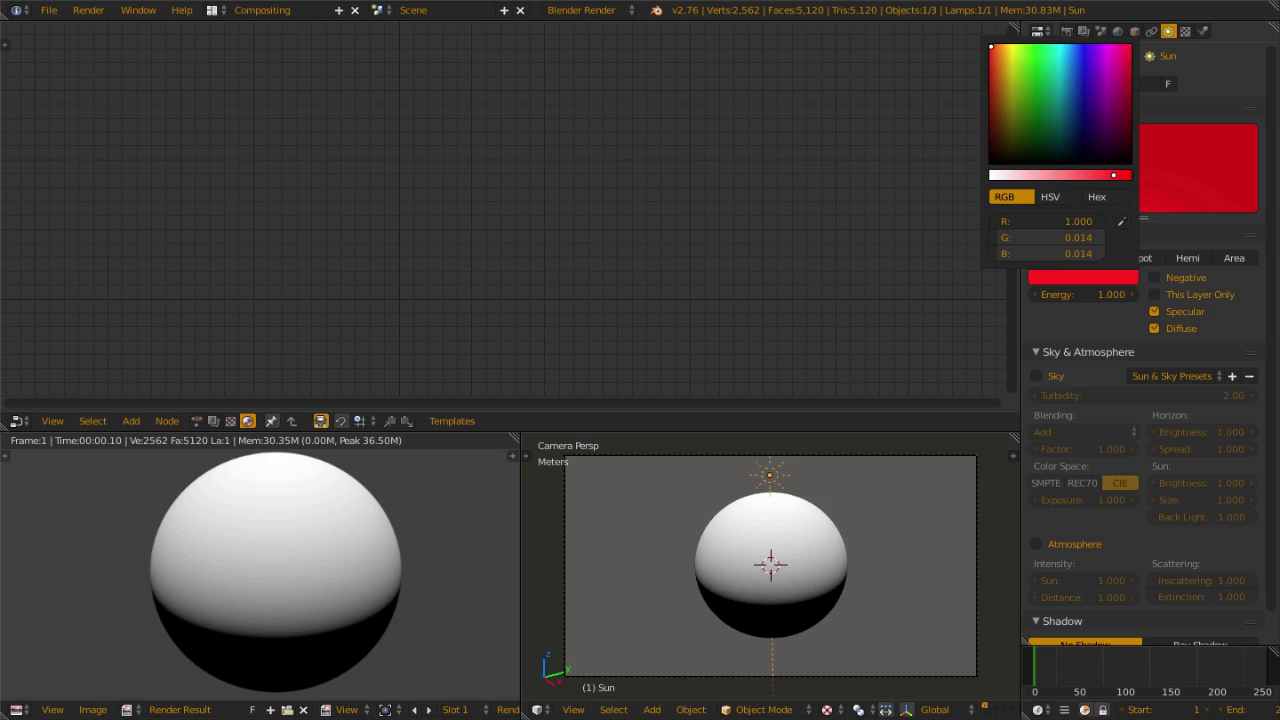
# Step: Reselect the sphere, insert a MixRGB node between Dot Product and Output, and set its blend type to Soft Light
pyautogui.rightClick(783, 517)
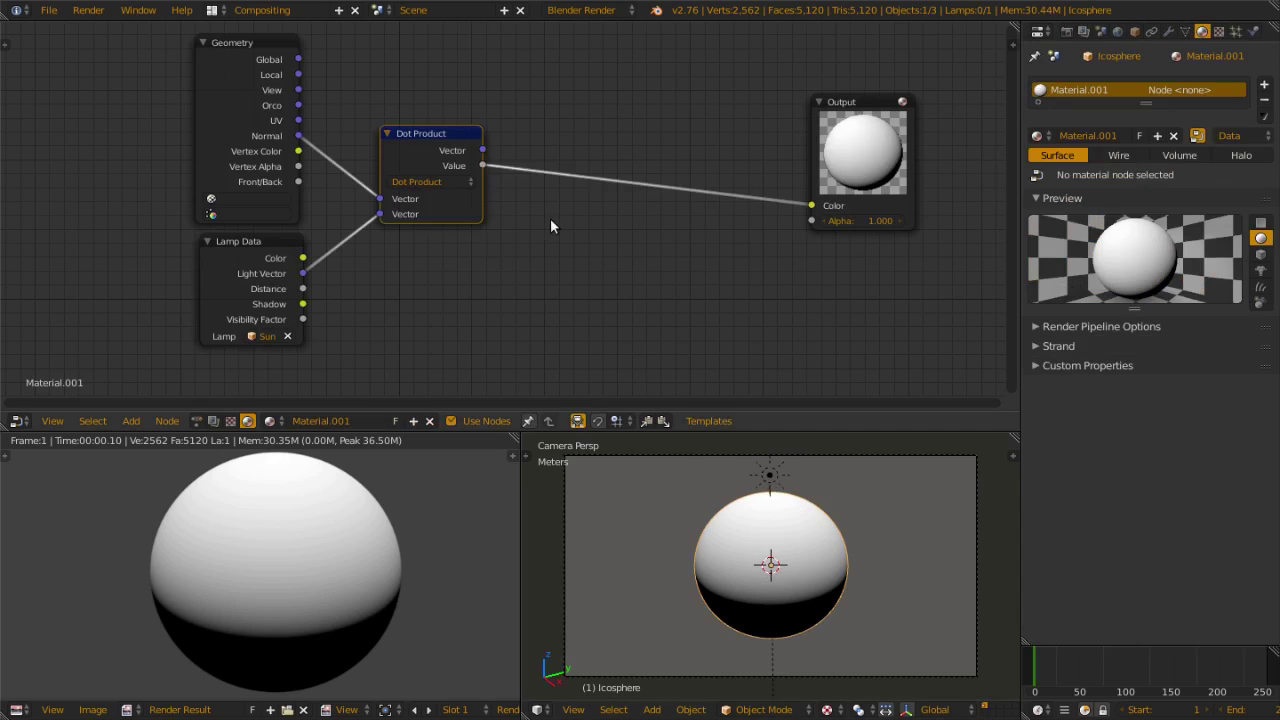
pyautogui.hotkey('shift', 'a')
pyautogui.moveTo(553, 222)
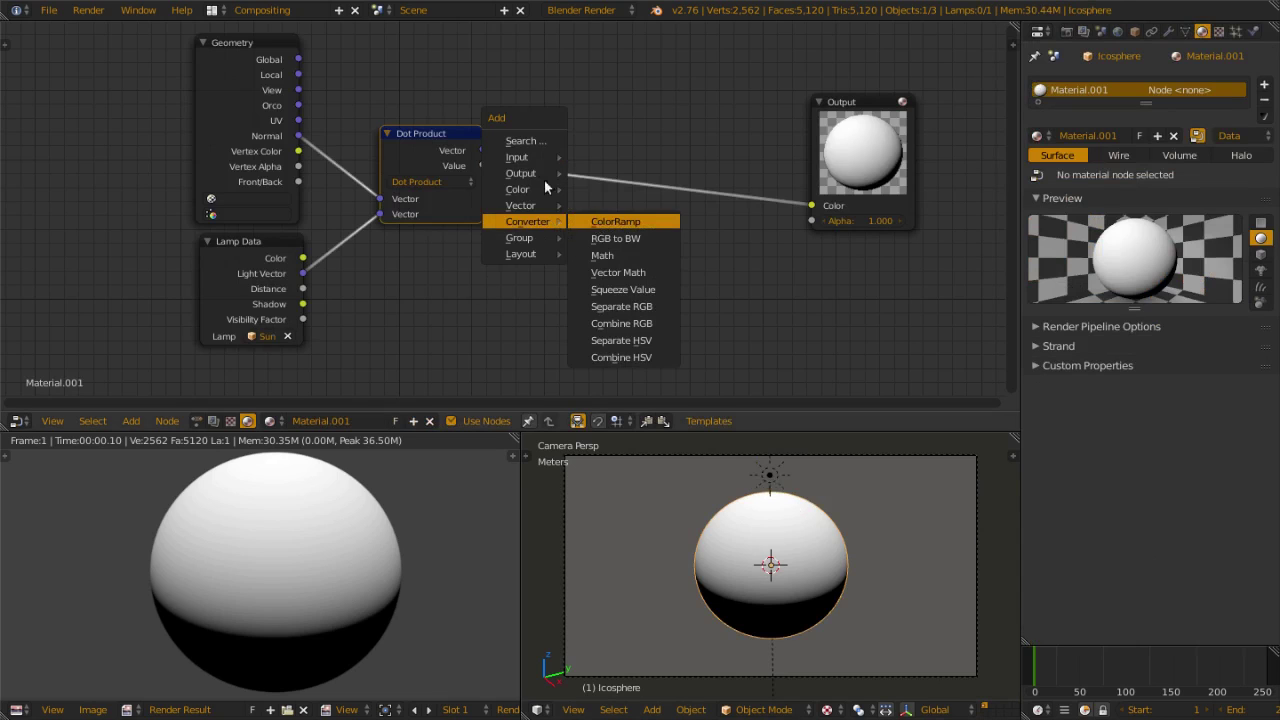
pyautogui.moveTo(528, 190)
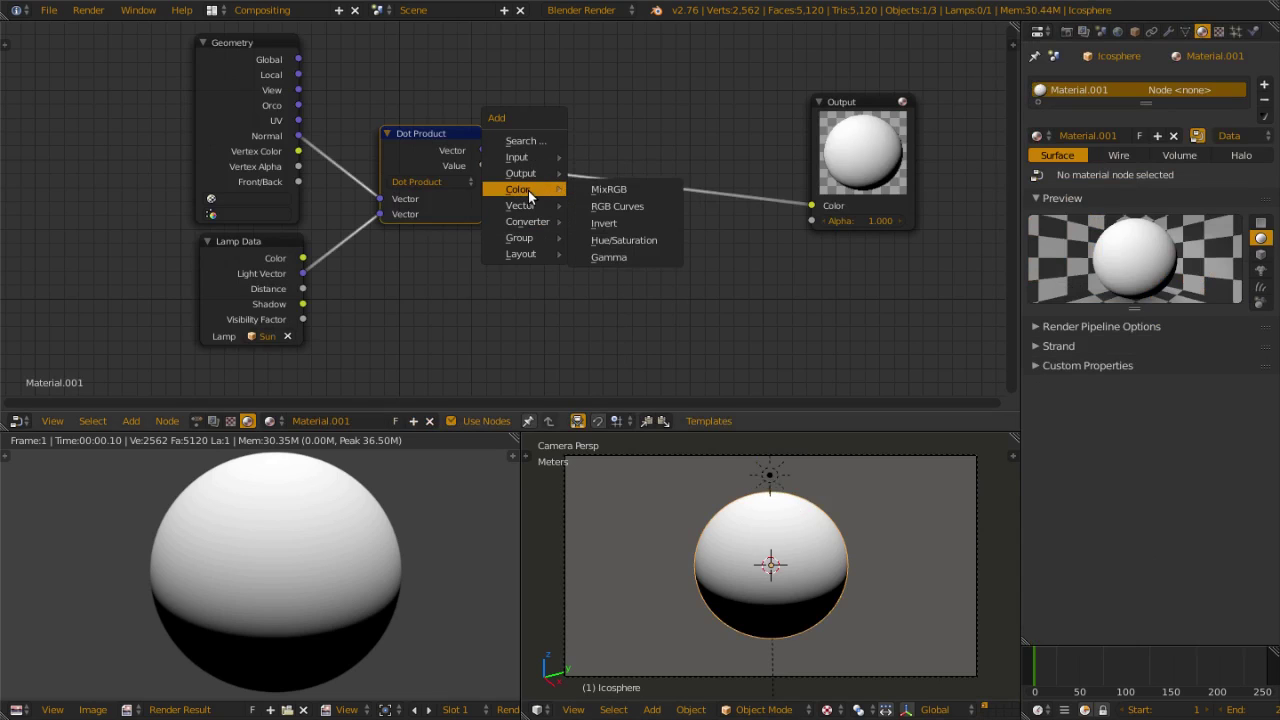
pyautogui.click(610, 190)
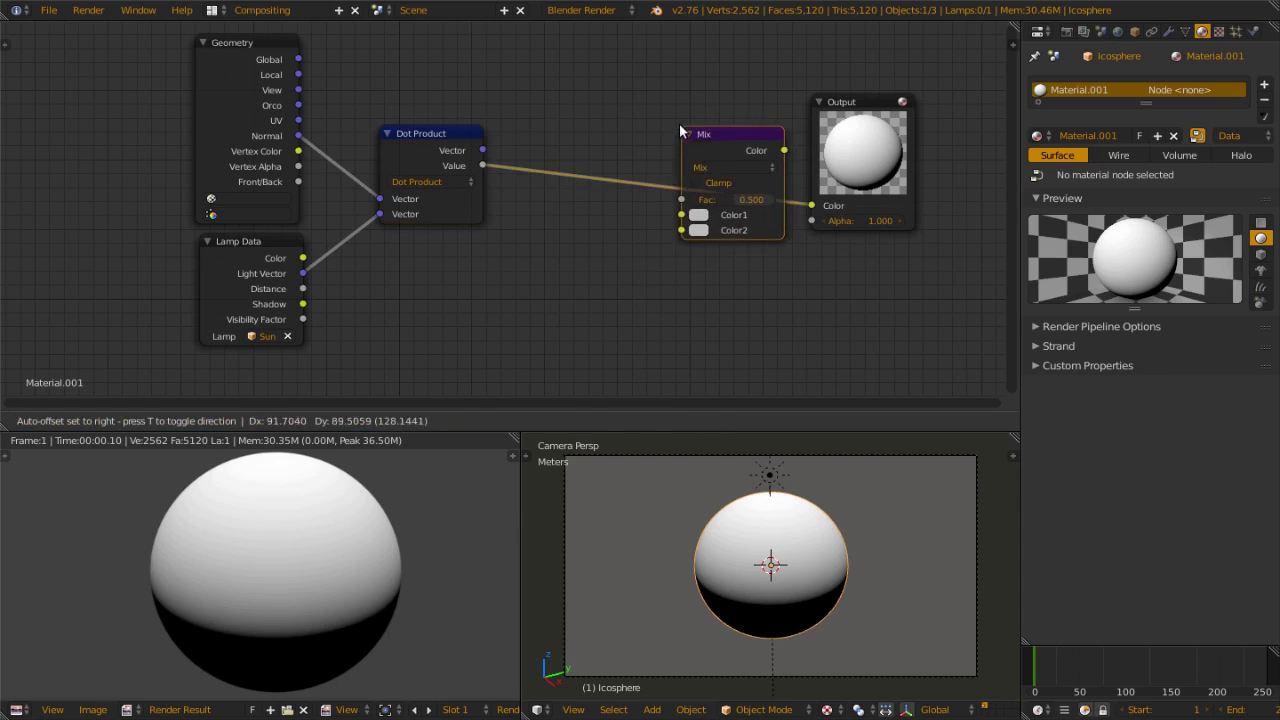
pyautogui.click(682, 120)
pyautogui.click(697, 158)
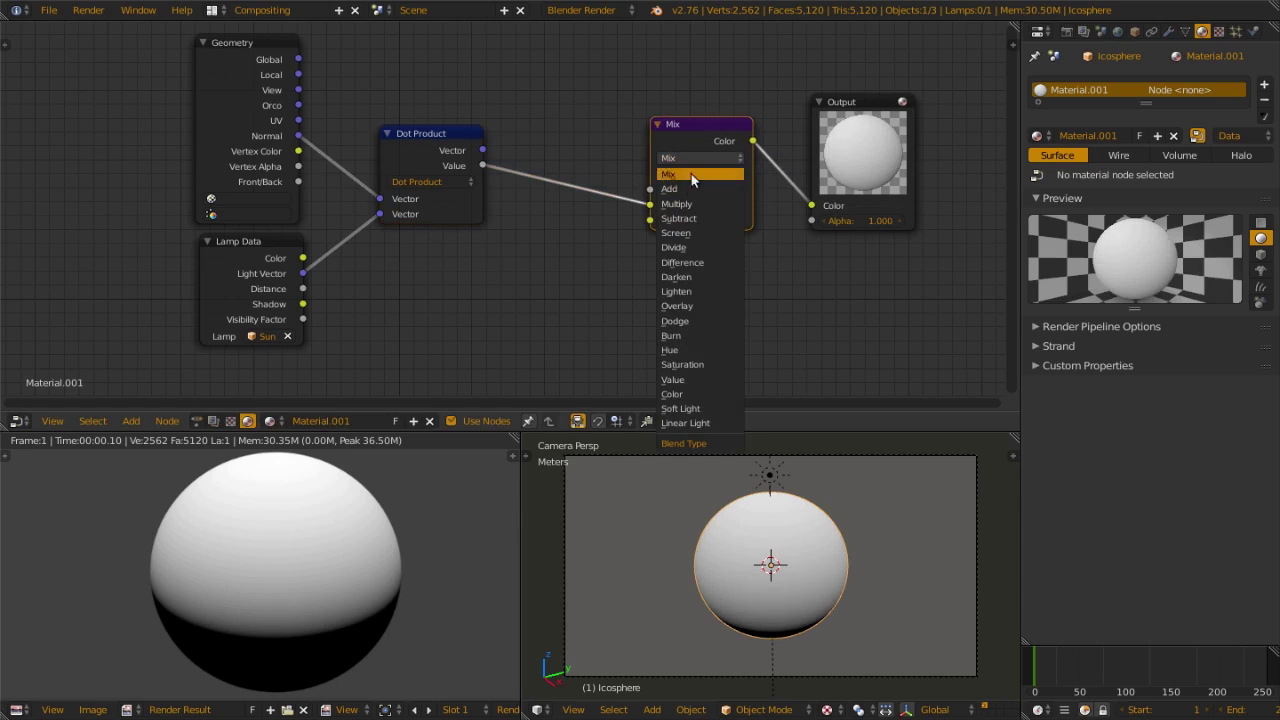
pyautogui.click(710, 406)
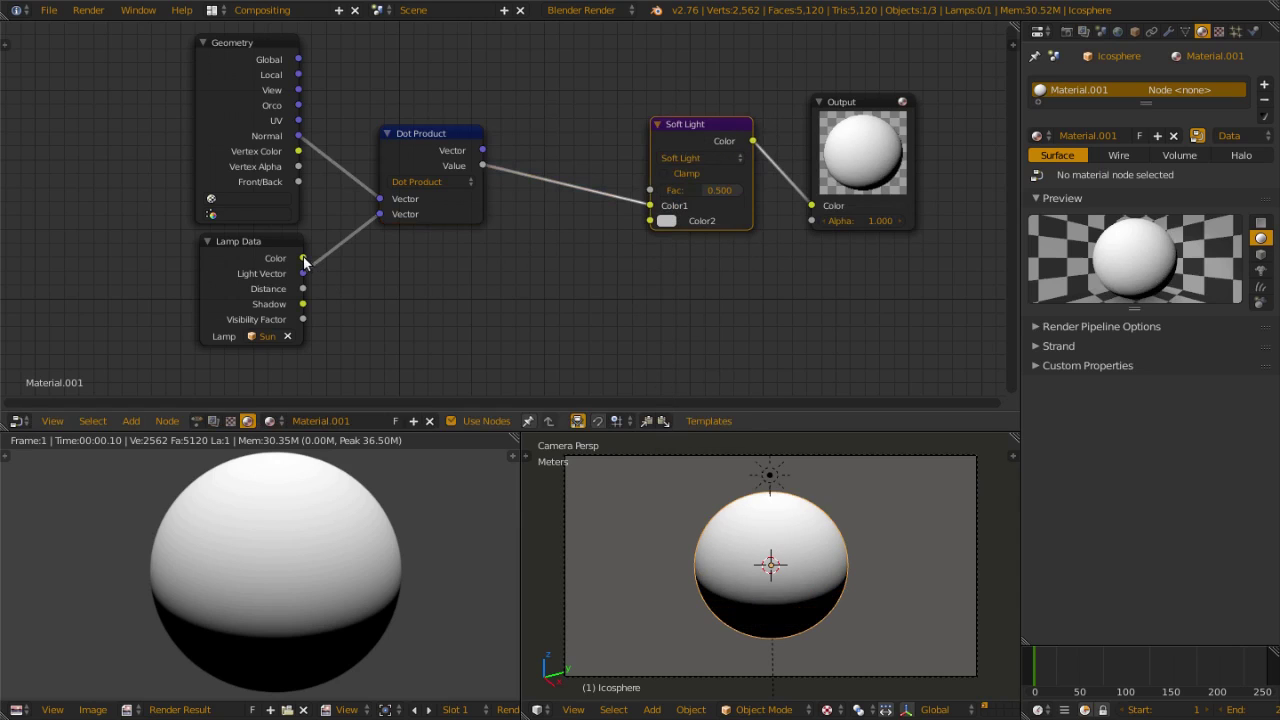
# Step: Link Lamp Data's Color to Soft Light's Color2, set the blend factor to 0.225, and render the scene
pyautogui.moveTo(303, 258); pyautogui.dragTo(650, 220)
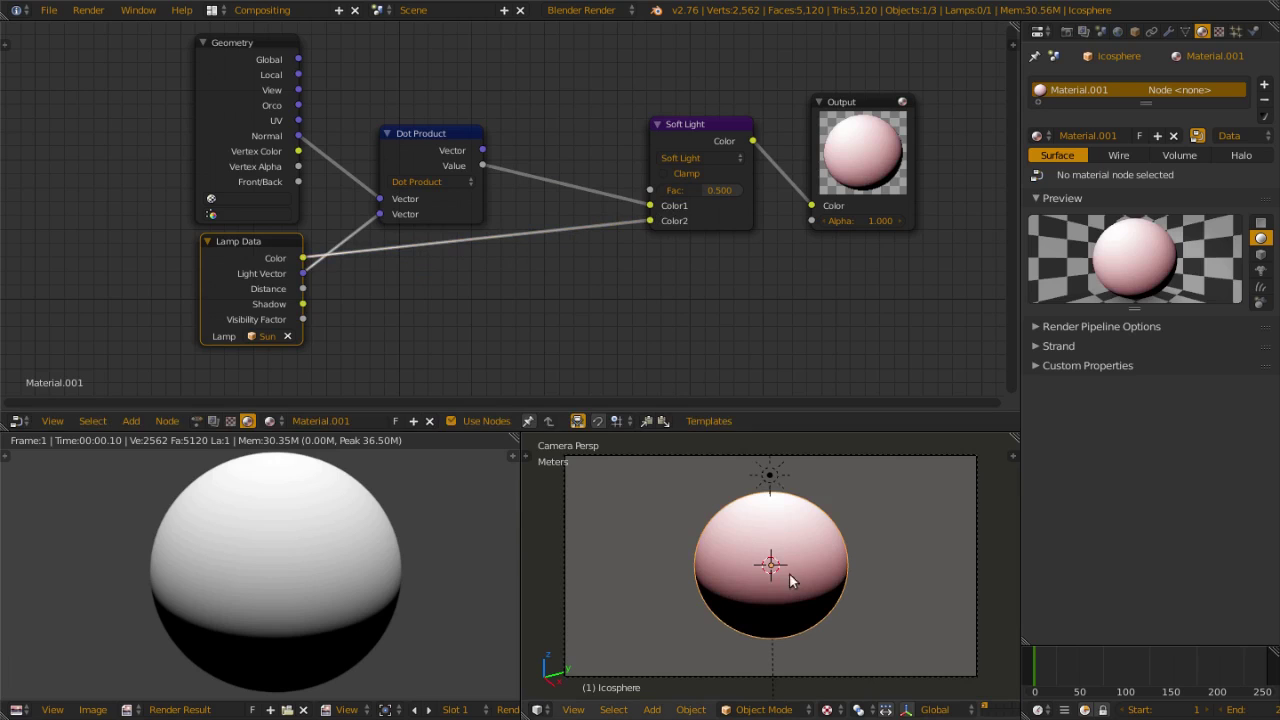
pyautogui.moveTo(702, 190); pyautogui.dragTo(660, 190)
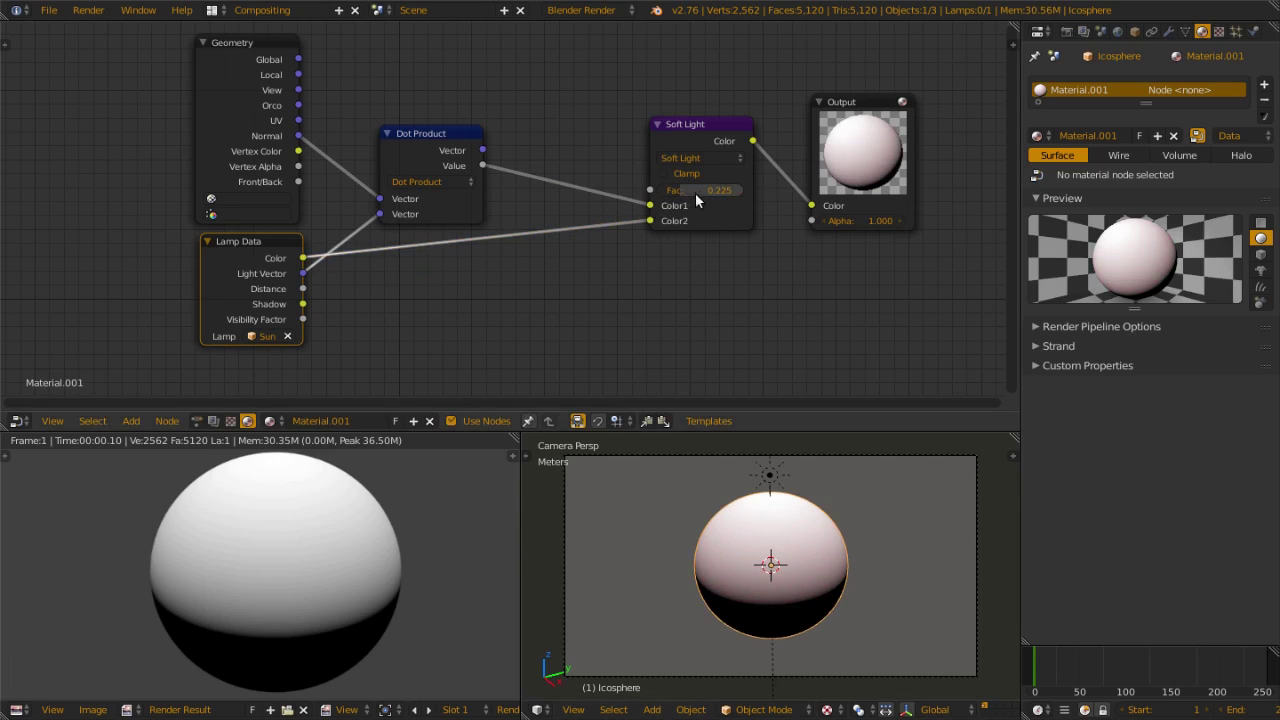
pyautogui.moveTo(698, 129); pyautogui.dragTo(726, 118)
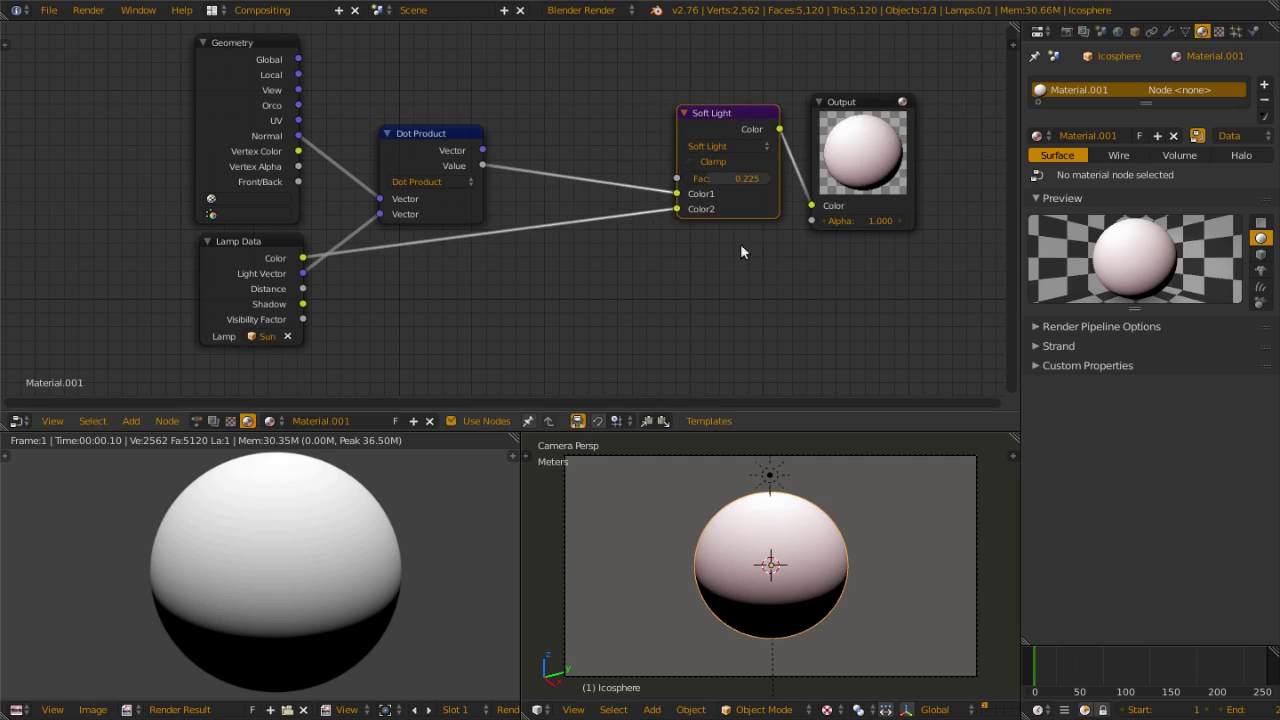
pyautogui.press('F12')
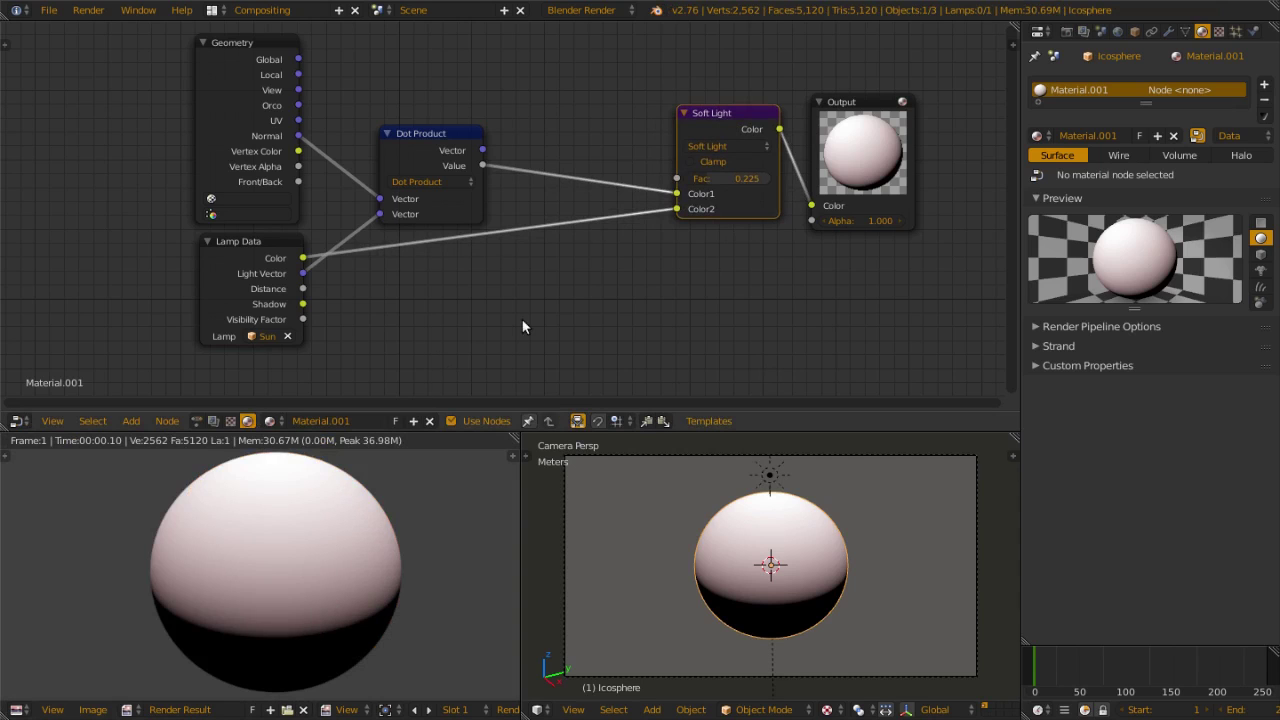
pyautogui.hotkey('shift', 'a')
pyautogui.moveTo(522, 322)
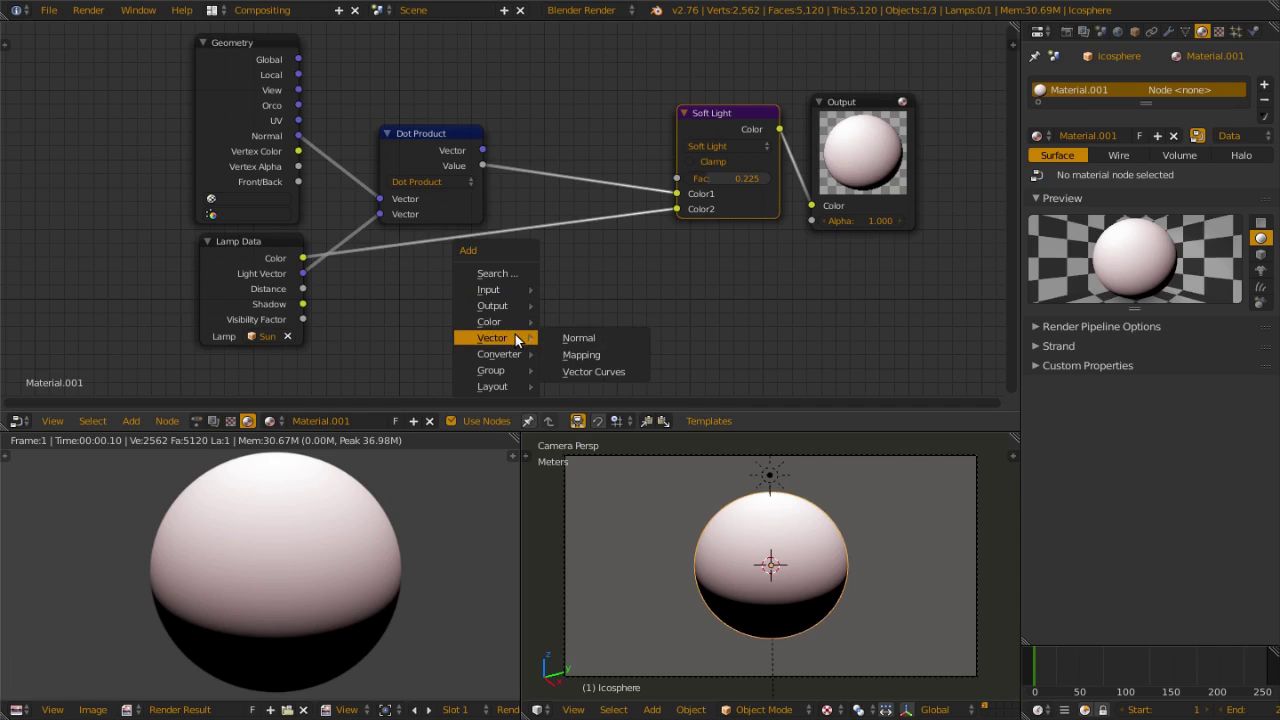
pyautogui.moveTo(510, 354)
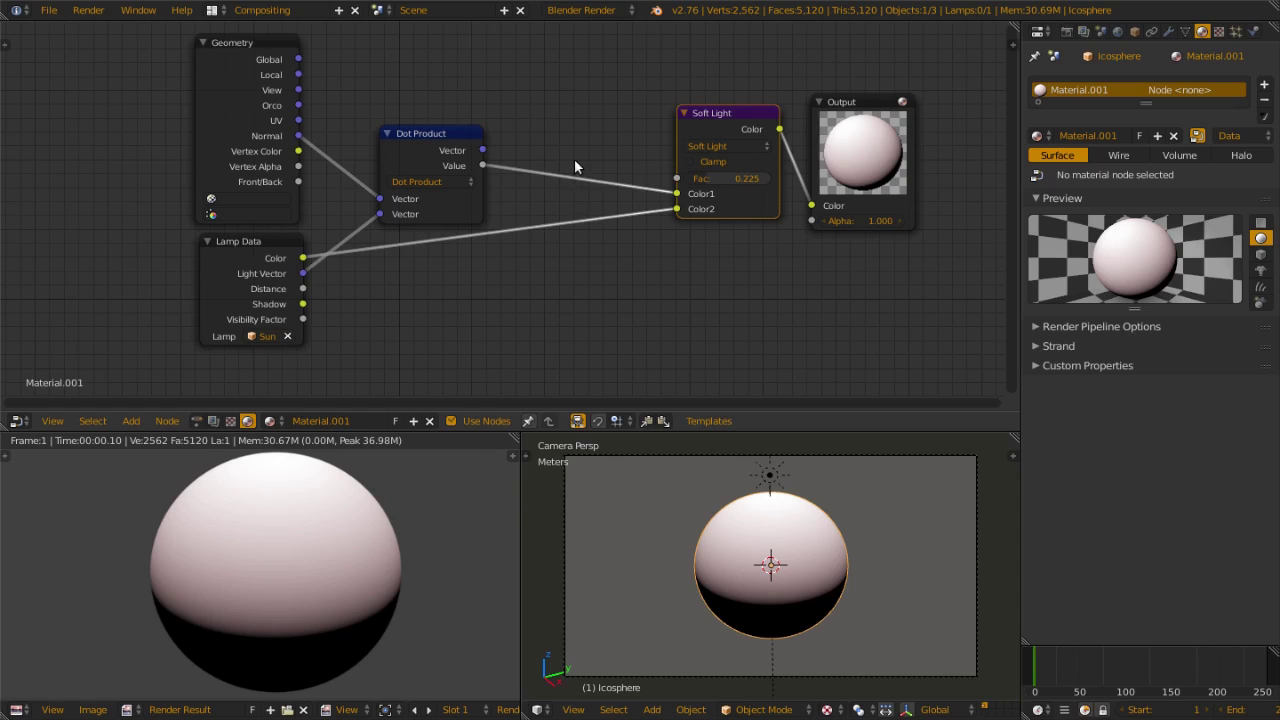
pyautogui.hotkey('alt', 'Tab')
# Step: Move the Geometry, Lamp Data and Dot Product nodes together away from Soft Light to leave space in between
pyautogui.scroll(-1, 556, 278)
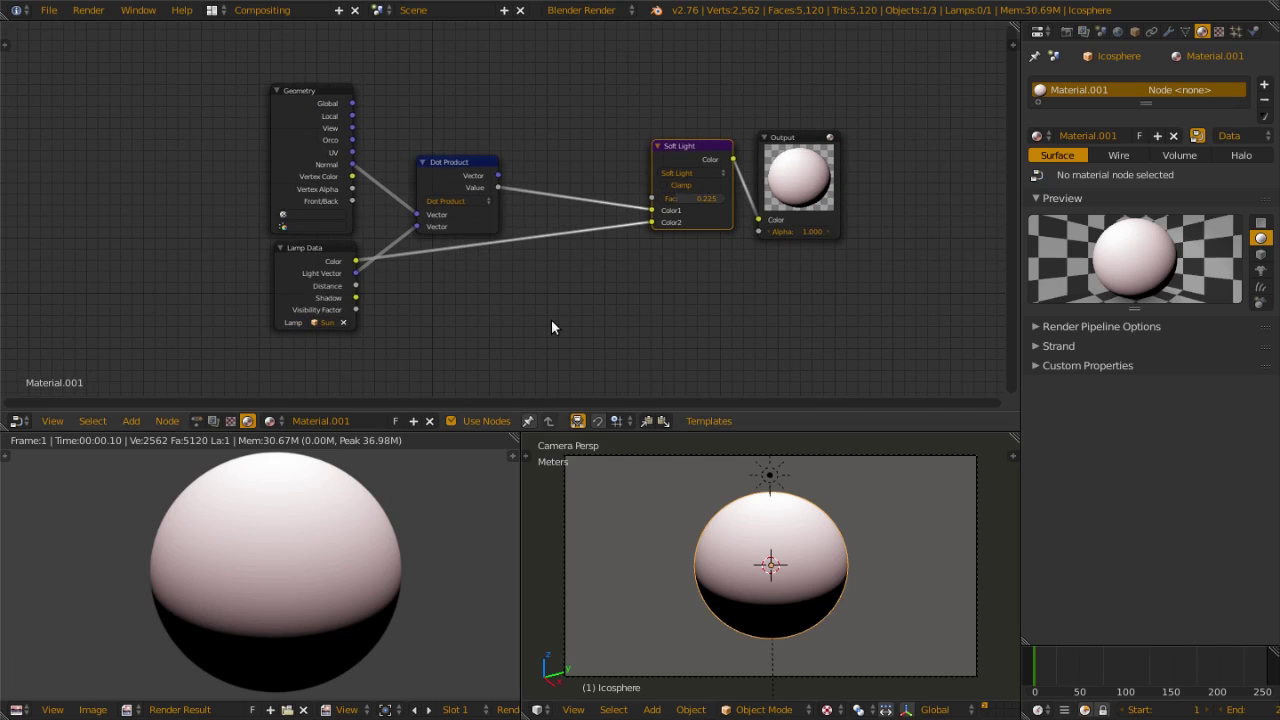
pyautogui.press('a')
pyautogui.press('b')
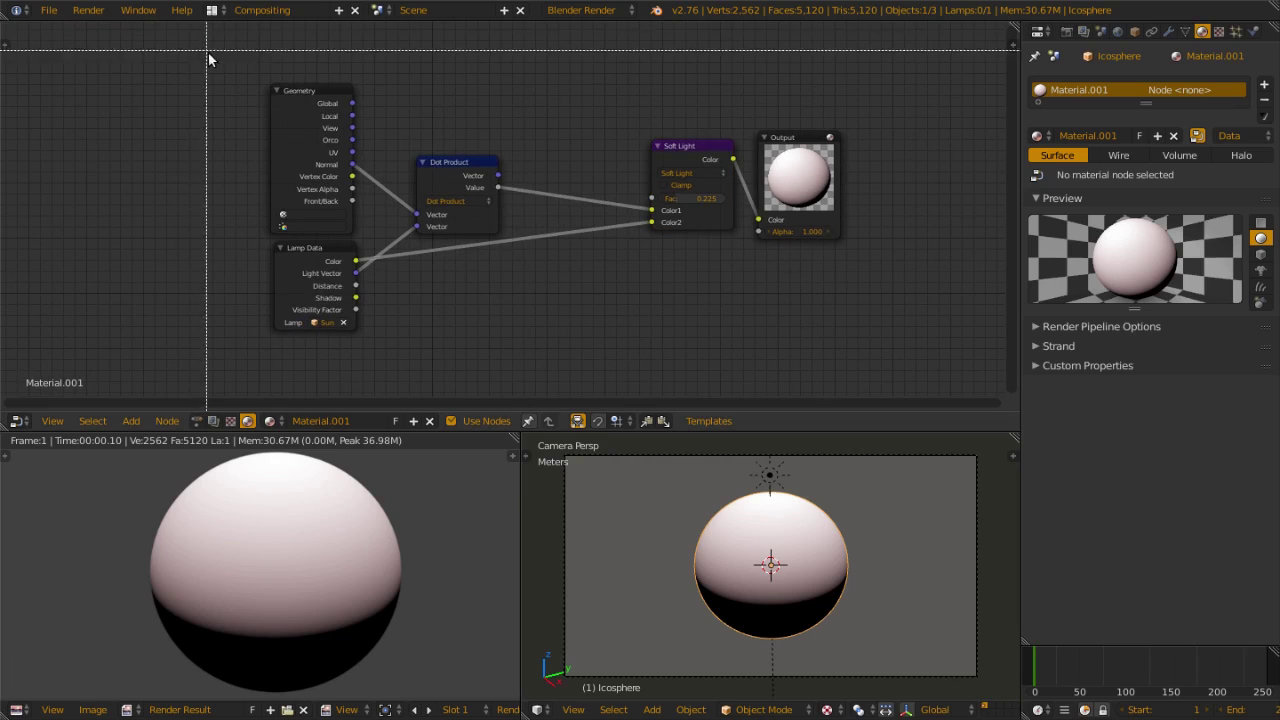
pyautogui.moveTo(208, 52); pyautogui.dragTo(514, 338)
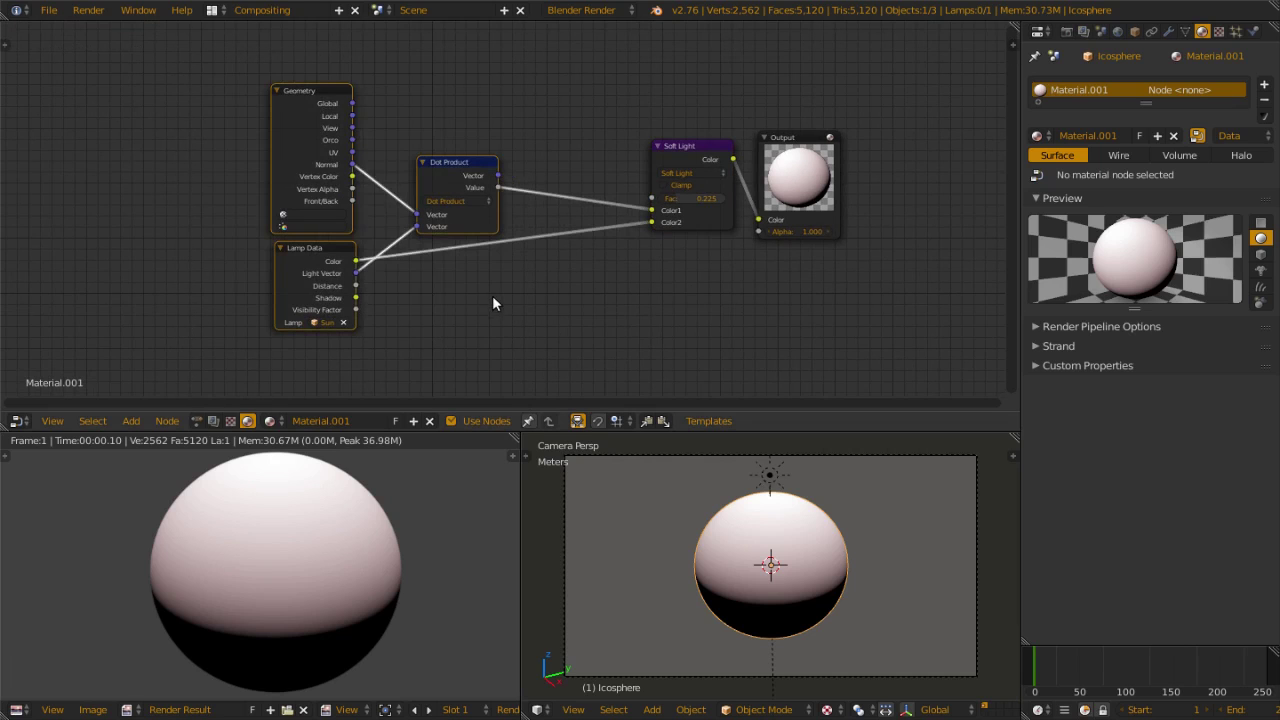
pyautogui.press('g')
pyautogui.click(264, 286)
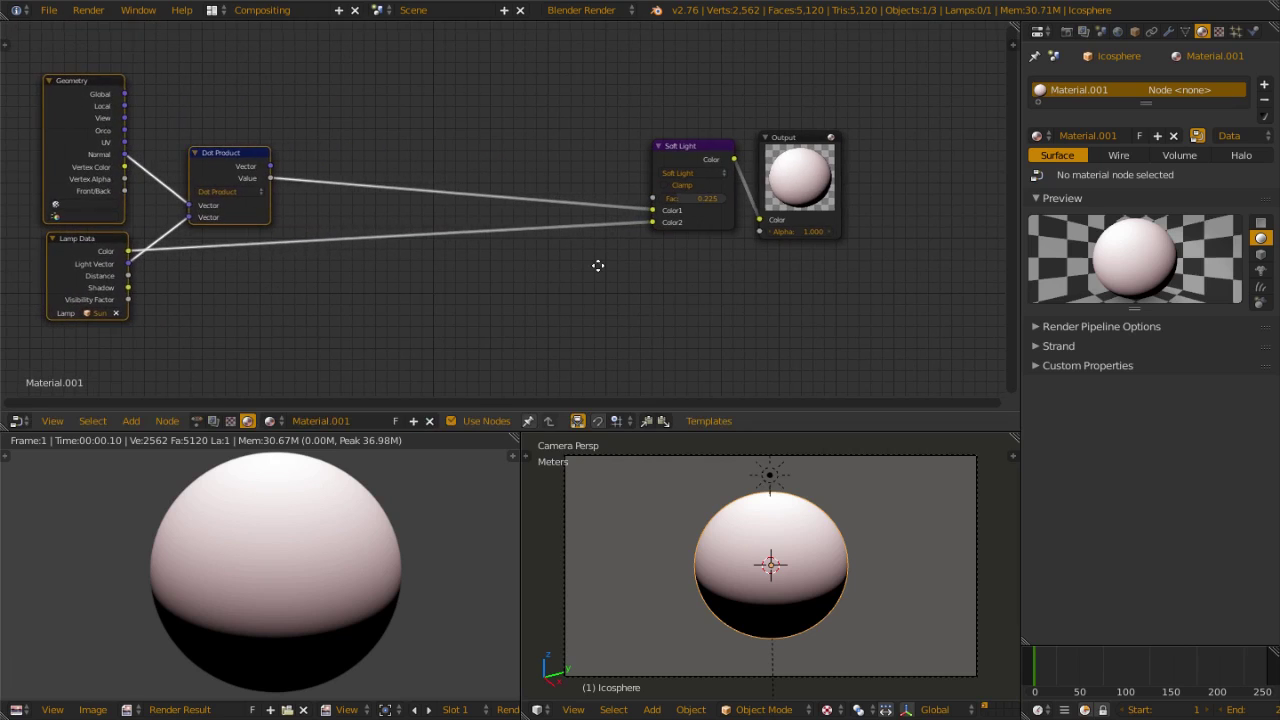
# Step: Insert a MixRGB node between Dot Product and Soft Light, with Dot Product's Value feeding its Fac input
pyautogui.moveTo(598, 265); pyautogui.dragTo(646, 271, button='middle')
pyautogui.hotkey('shift', 'a')
pyautogui.moveTo(535, 293)
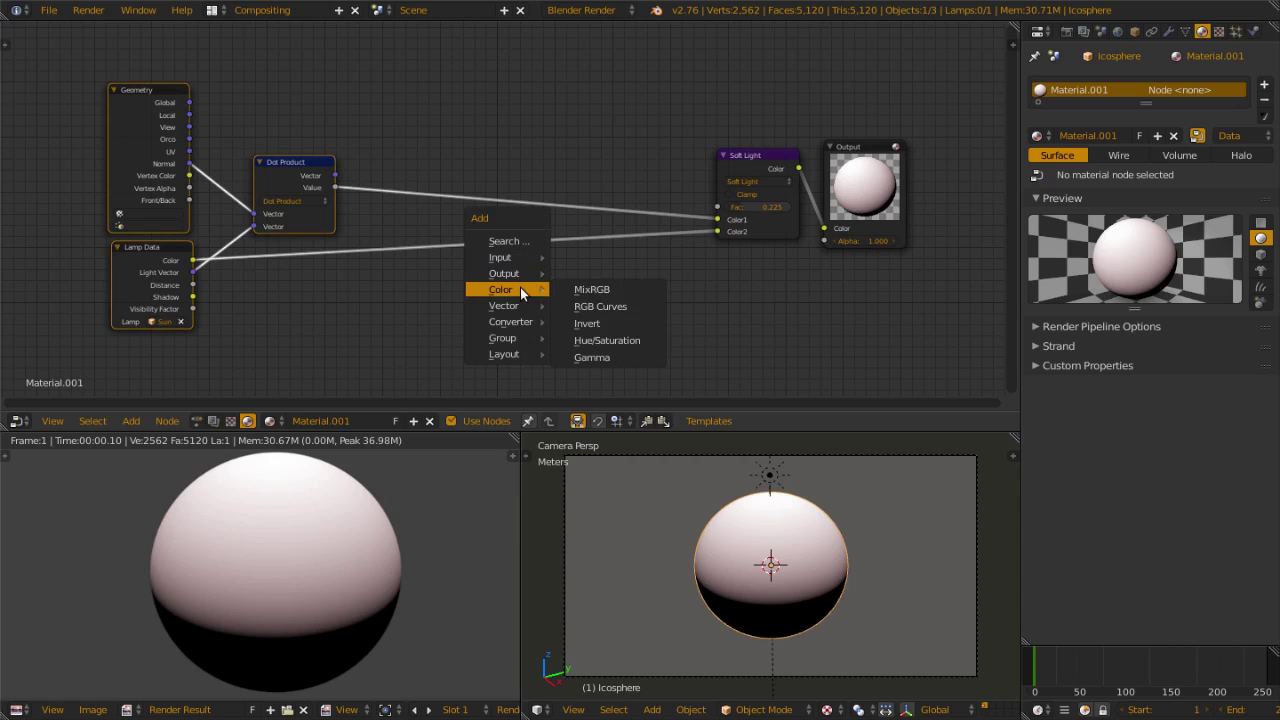
pyautogui.click(585, 292)
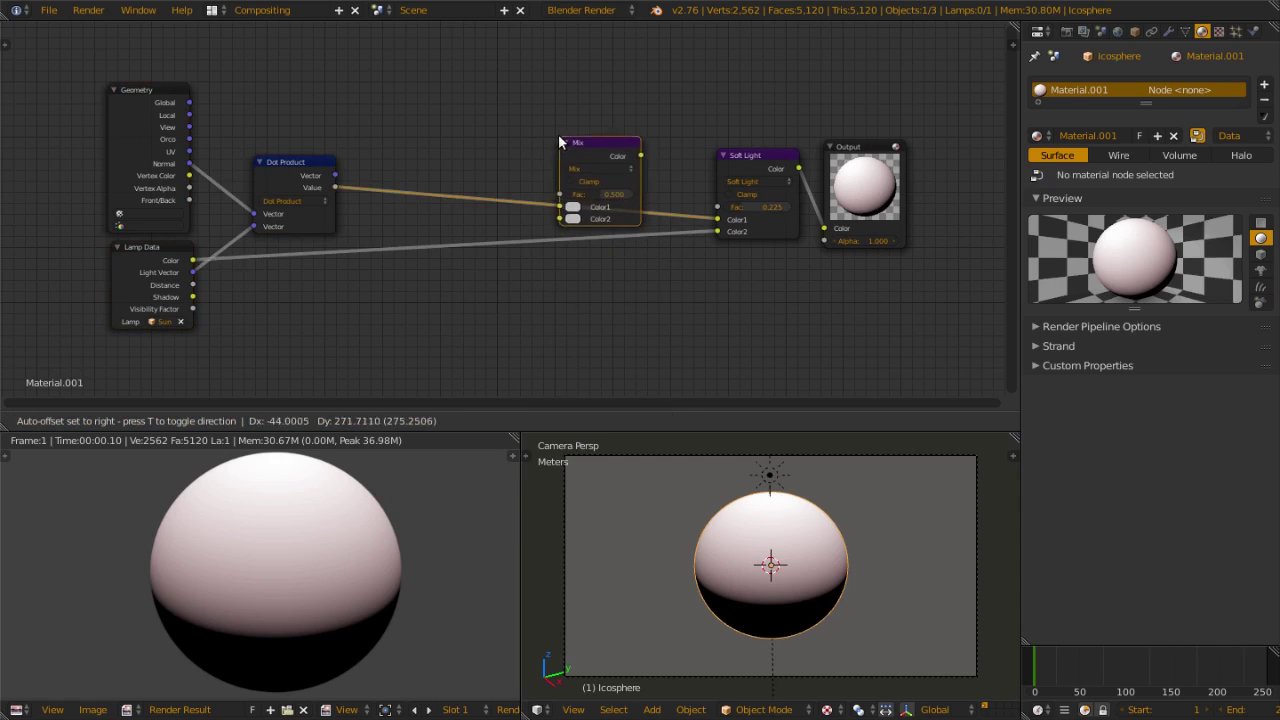
pyautogui.click(546, 136)
pyautogui.moveTo(546, 206)
pyautogui.mouseDown()
pyautogui.moveTo(484, 196)
pyautogui.moveTo(546, 193)
pyautogui.mouseUp()
# Step: Set the Mix node's Color1 to blue with R 0.031, G 0.110 and B 0.598, and its Color2 to pale blue
pyautogui.click(561, 207)
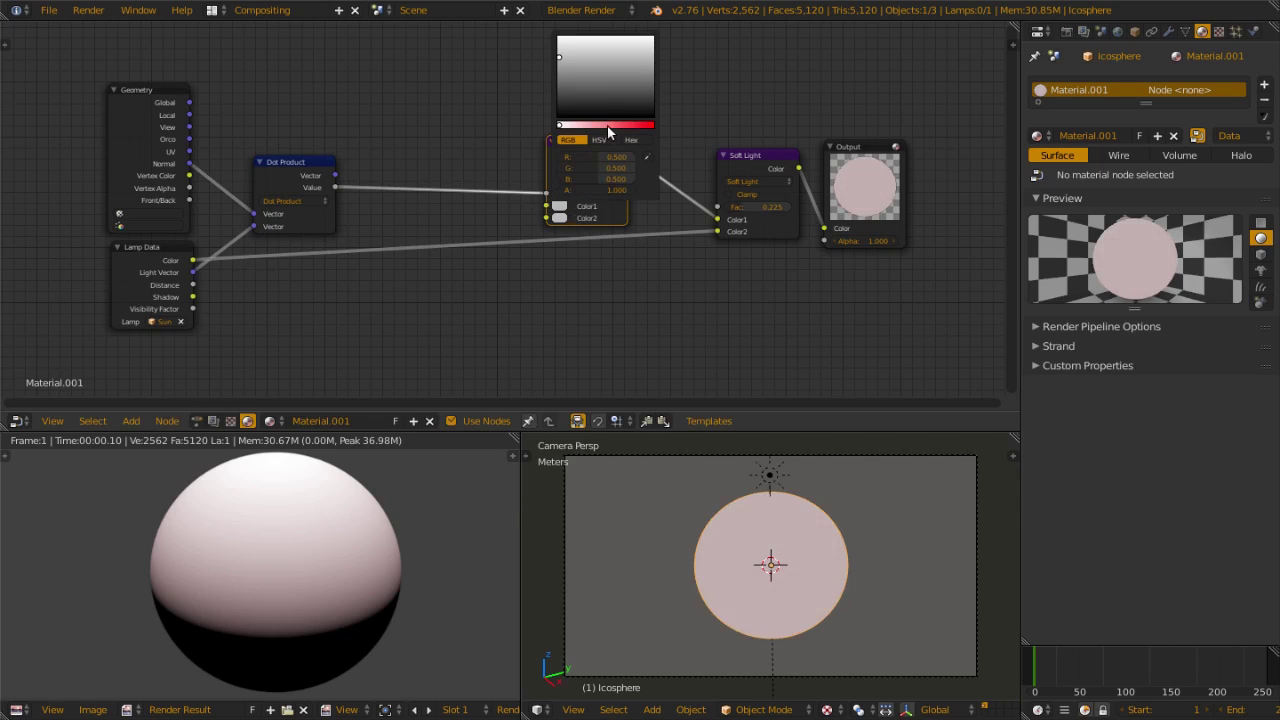
pyautogui.moveTo(607, 125); pyautogui.dragTo(630, 125)
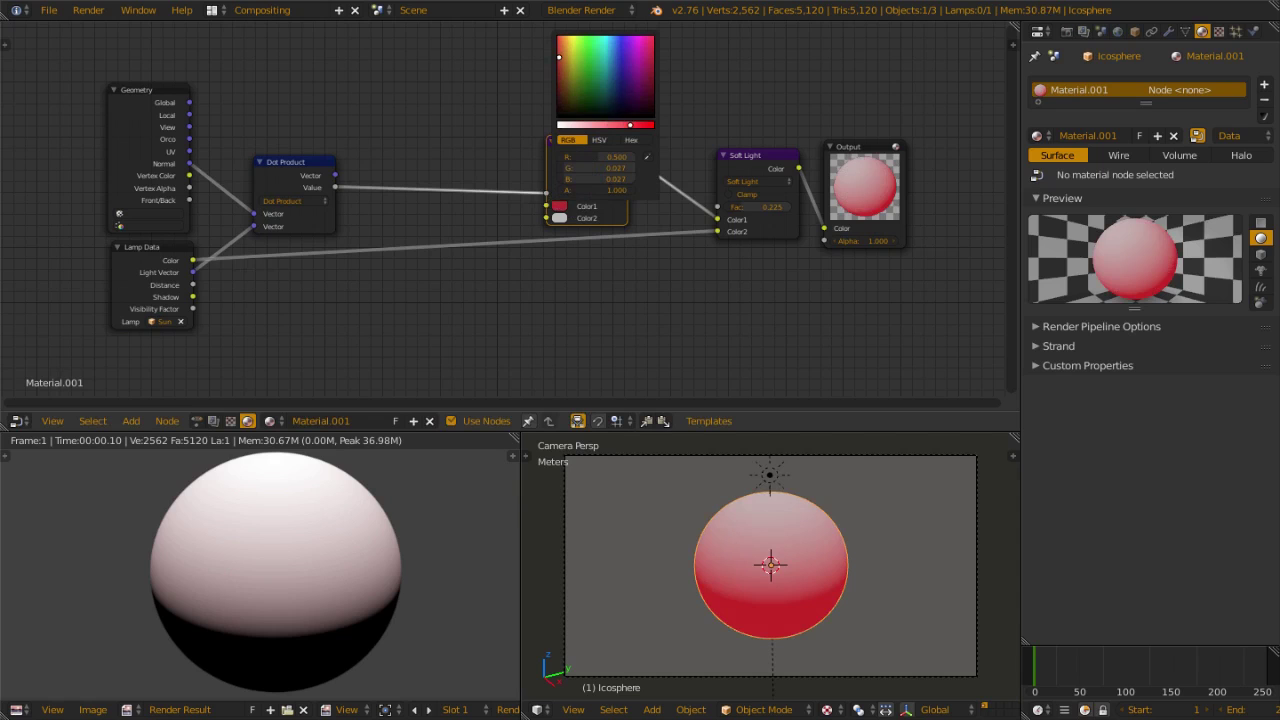
pyautogui.moveTo(616, 59); pyautogui.dragTo(616, 52)
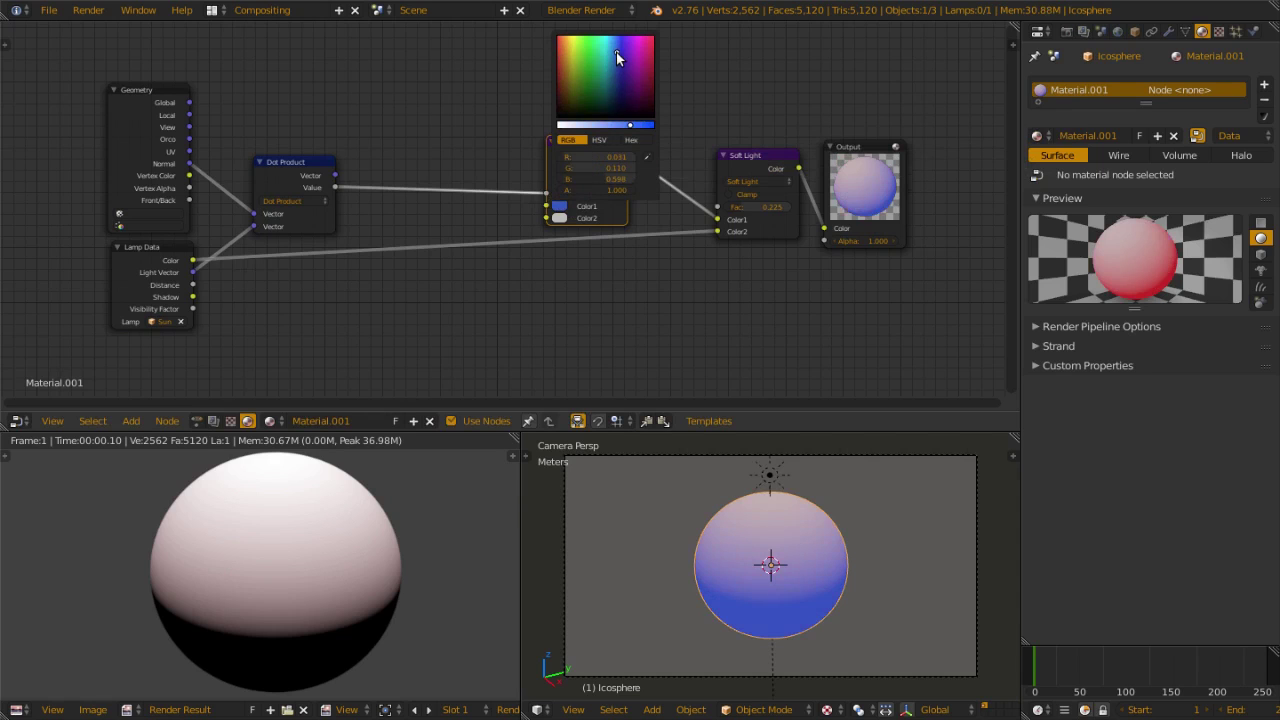
pyautogui.click(559, 218)
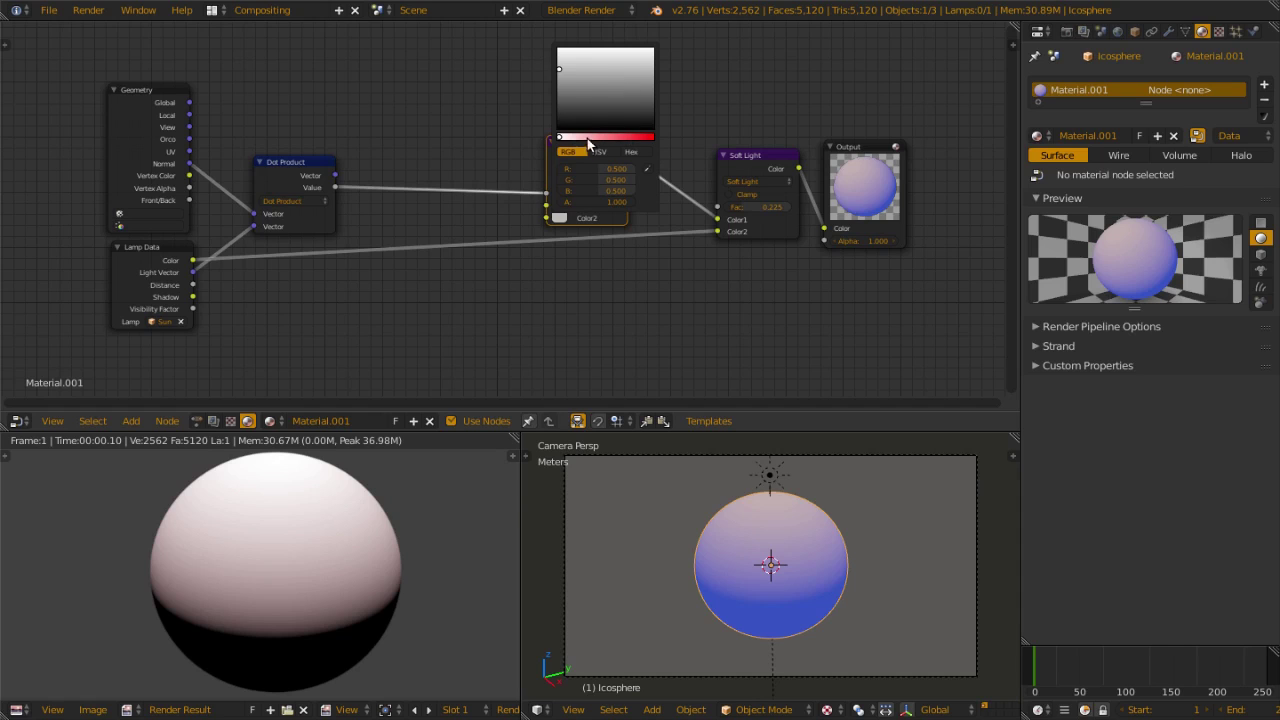
pyautogui.click(587, 137)
pyautogui.click(615, 55)
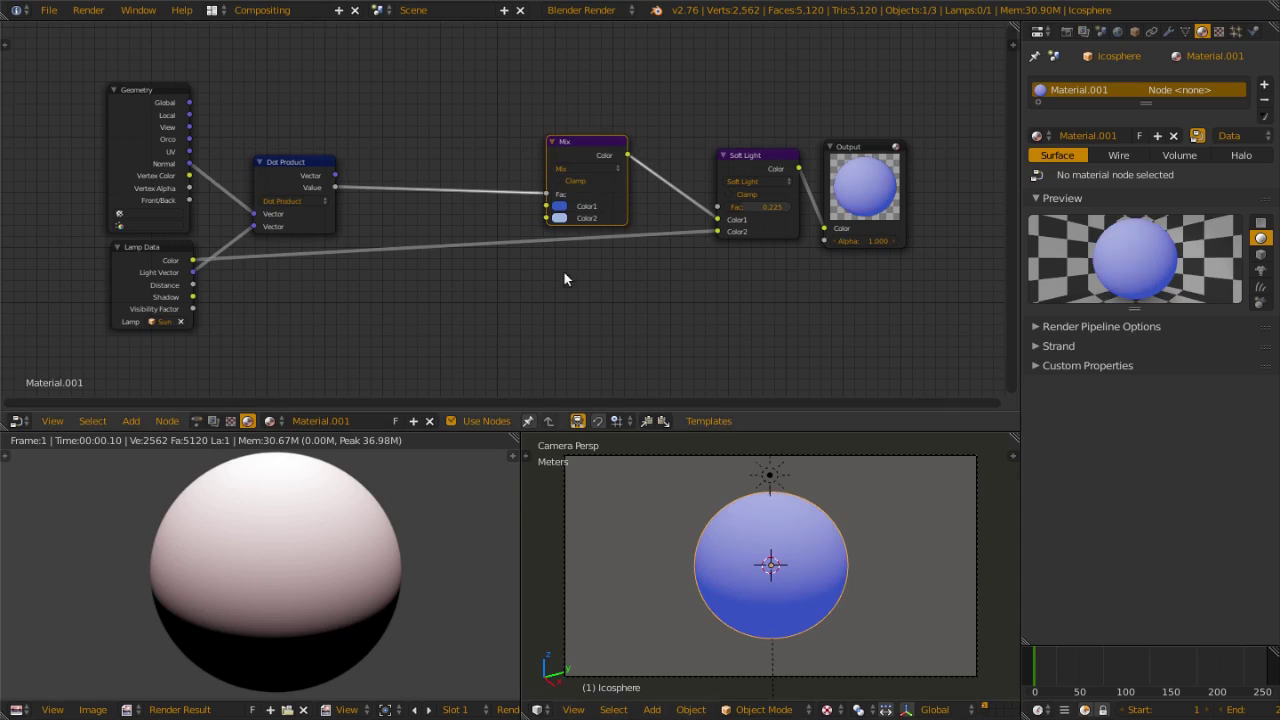
# Step: Make room before the Mix node and insert a Math node on the link from Dot Product's Value
pyautogui.moveTo(572, 144); pyautogui.dragTo(564, 144)
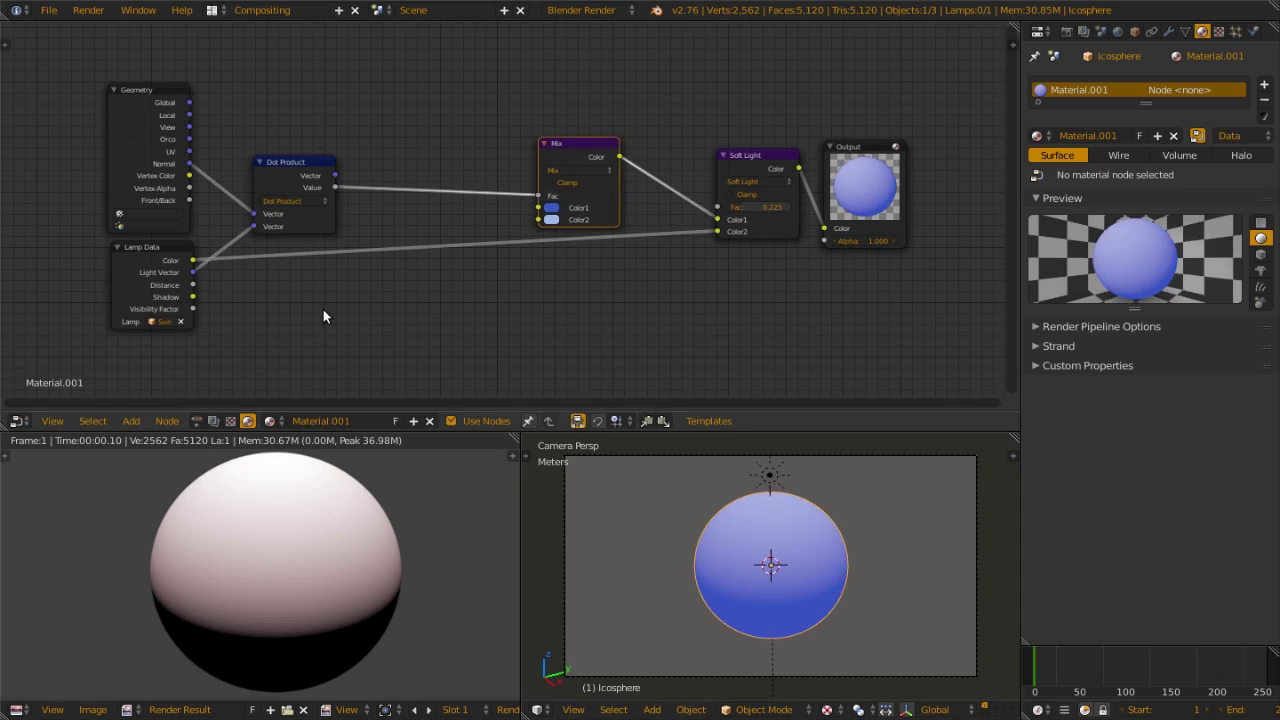
pyautogui.hotkey('shift', 'a')
pyautogui.moveTo(318, 278)
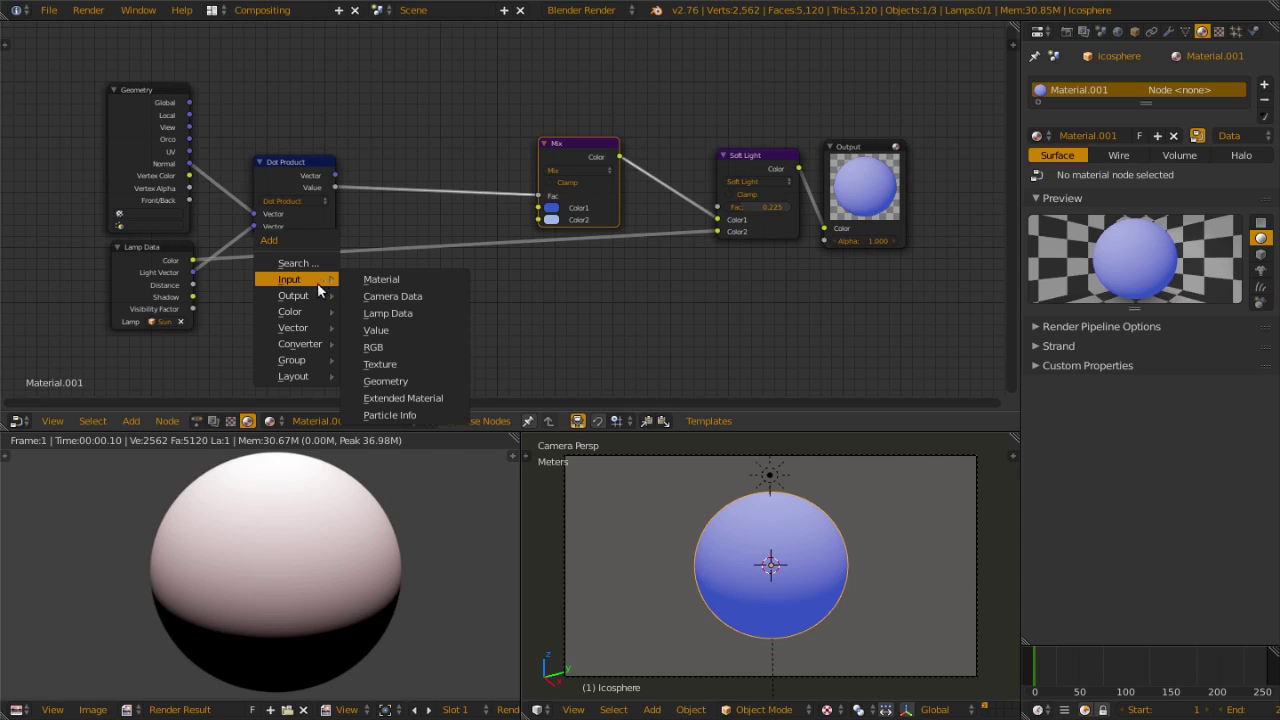
pyautogui.moveTo(312, 329)
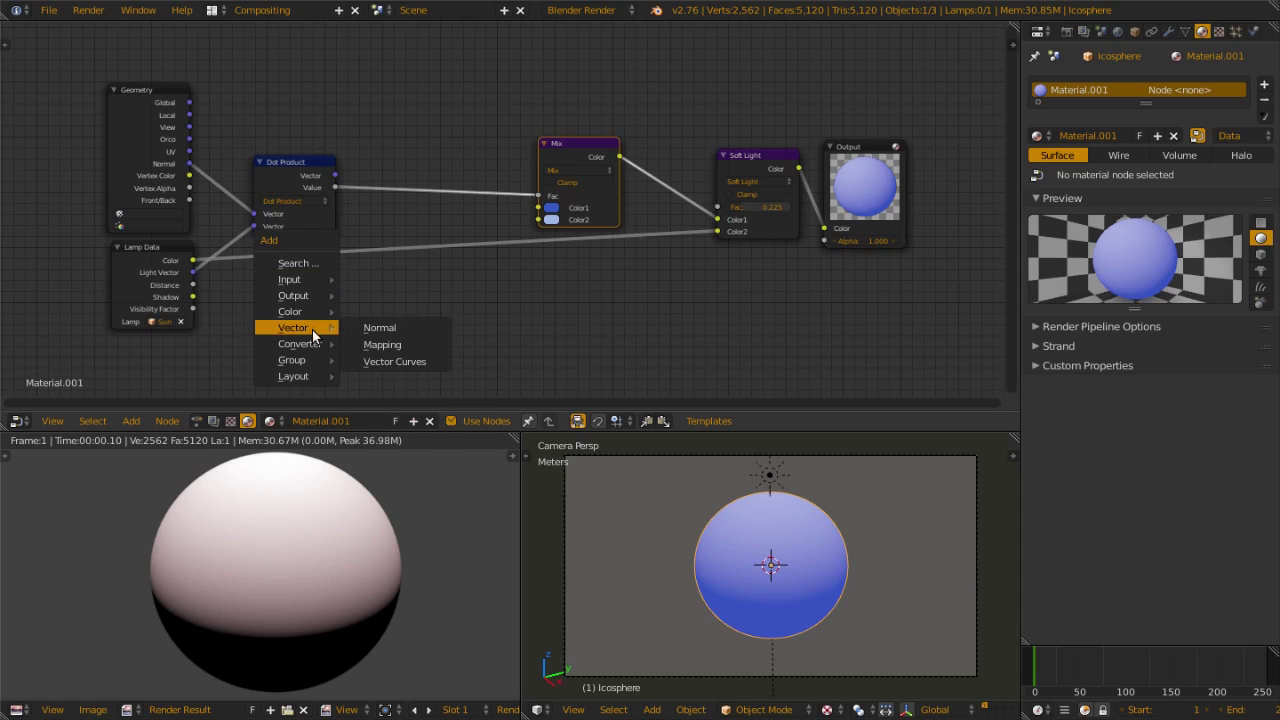
pyautogui.click(412, 376)
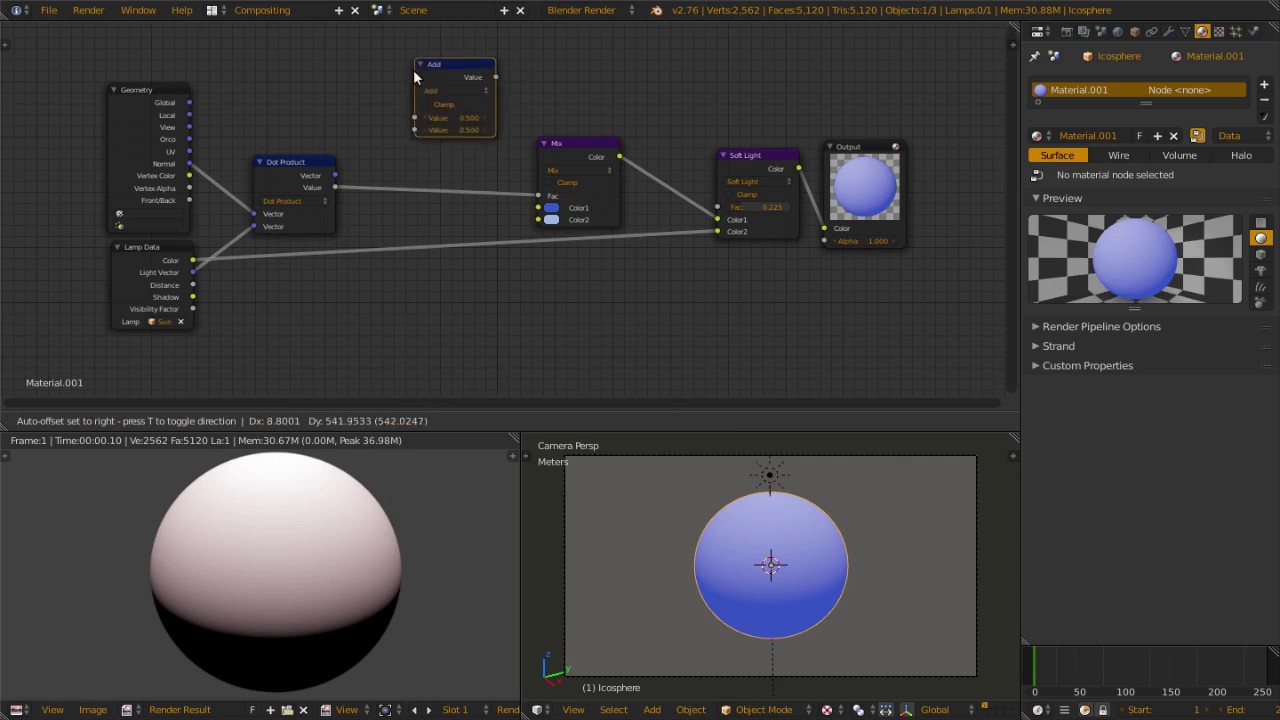
pyautogui.click(412, 145)
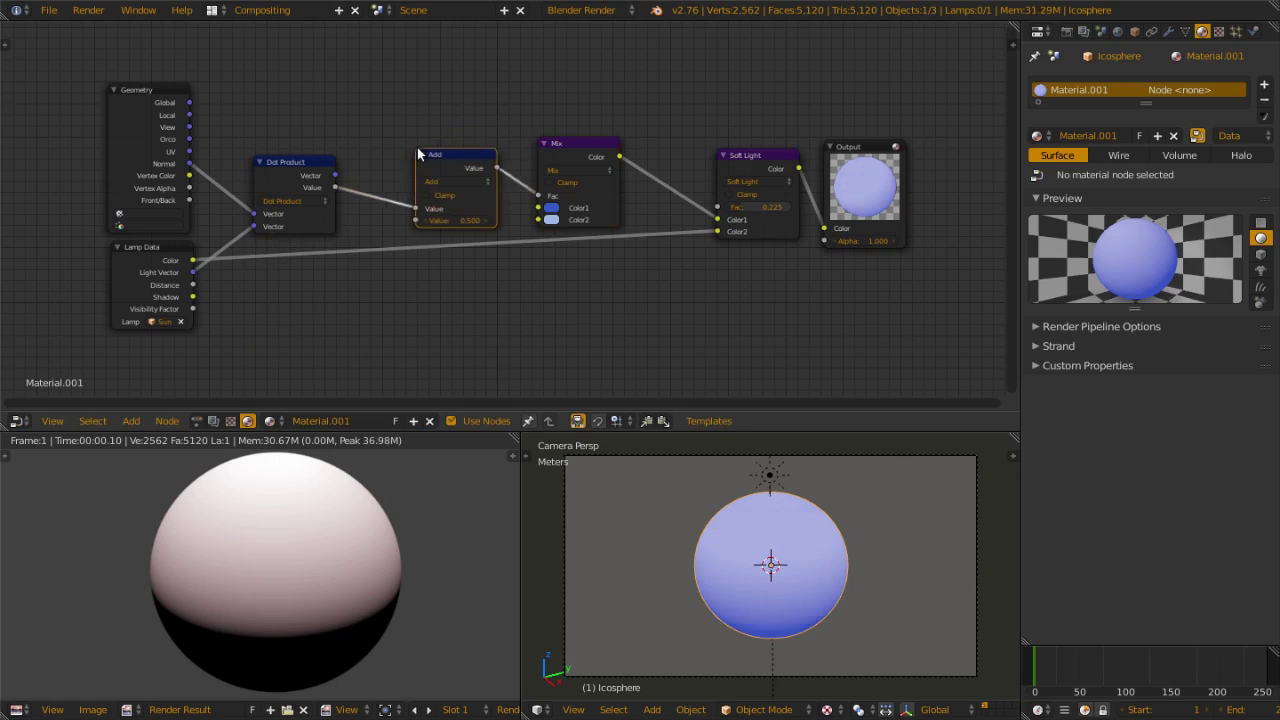
# Step: Set the Math node's operation to Greater Than and its second value to 0
pyautogui.click(469, 180)
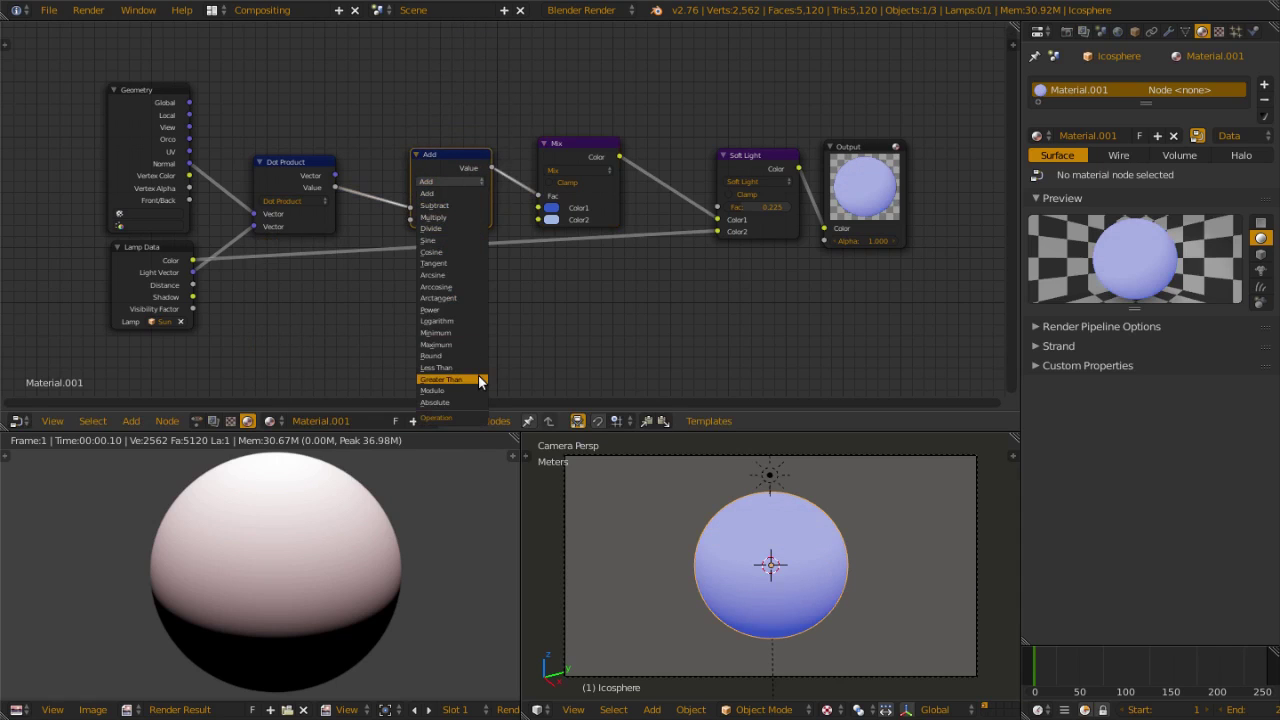
pyautogui.click(480, 379)
pyautogui.click(450, 220)
pyautogui.write('0')
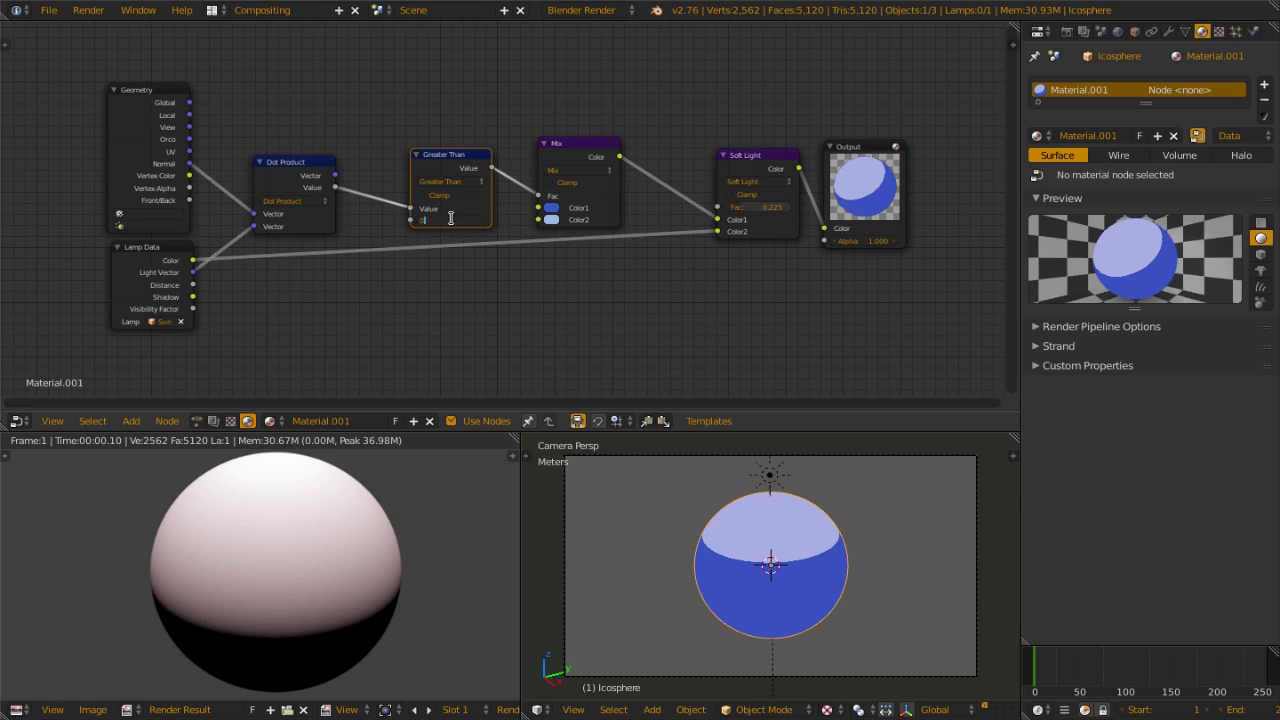
pyautogui.press('Return')
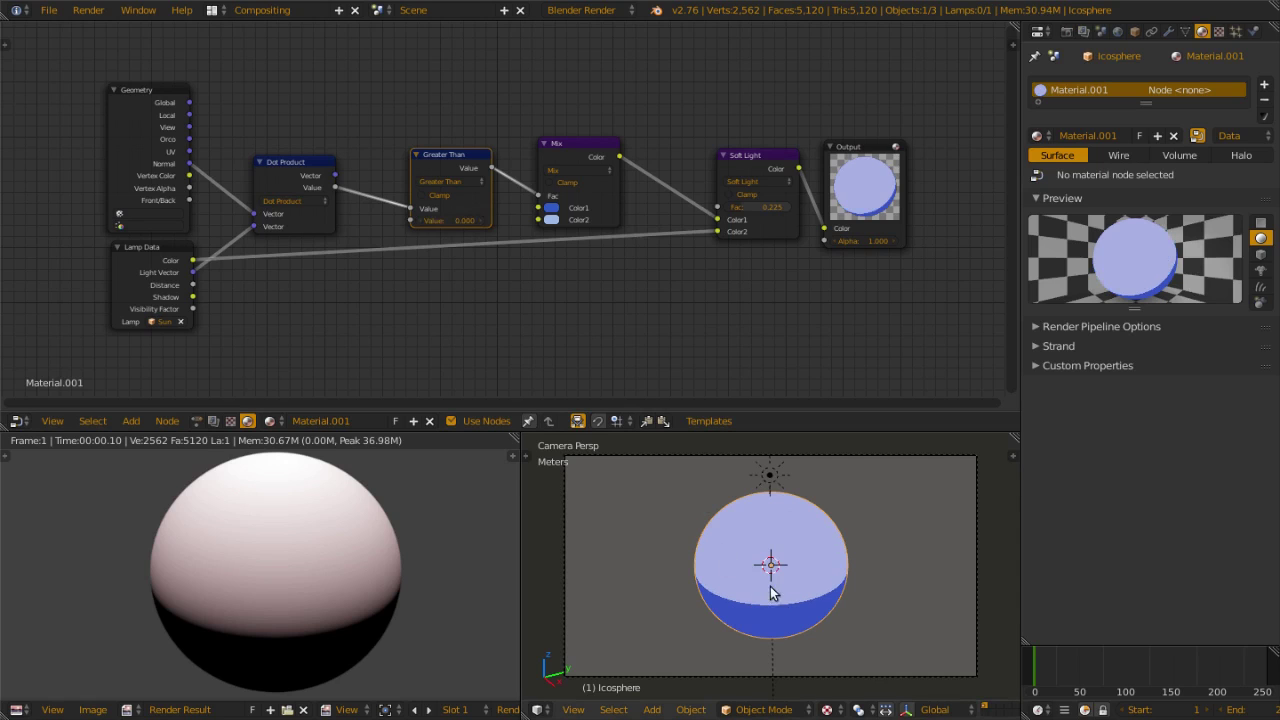
# Step: Render the scene and inspect the boundary between the two blue tones up close
pyautogui.press('F12')
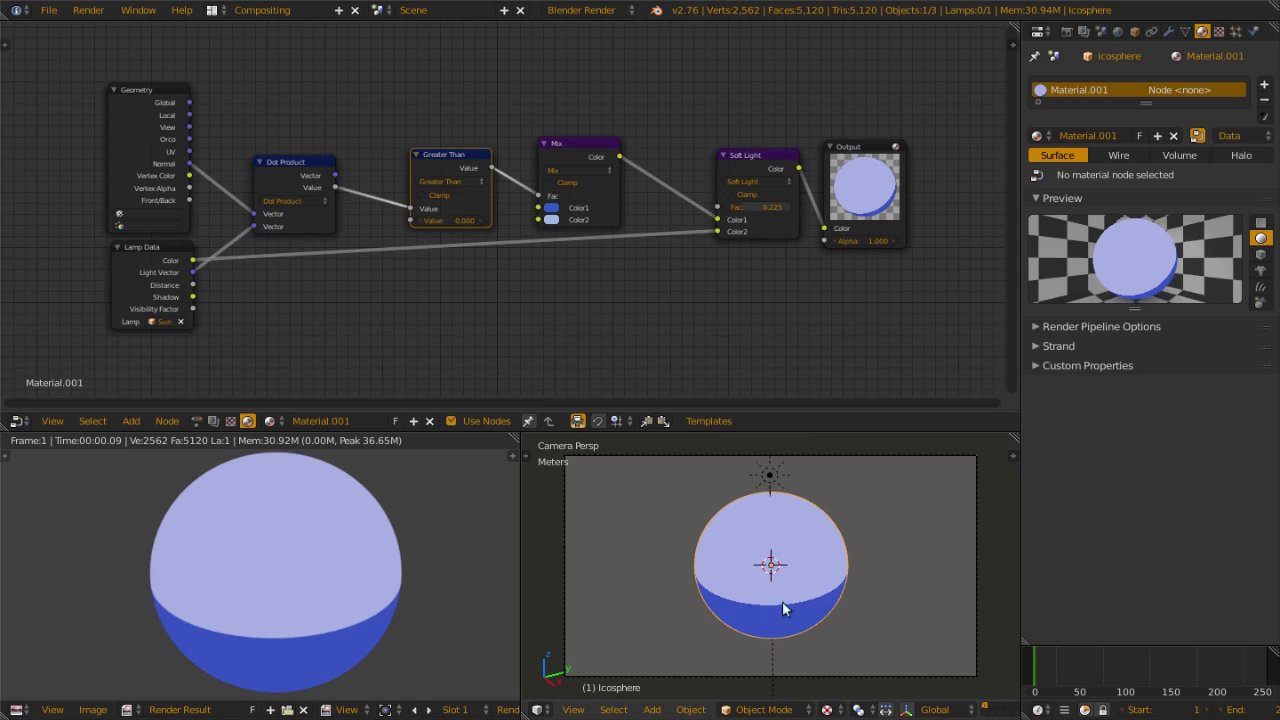
pyautogui.scroll(3, 240, 641)
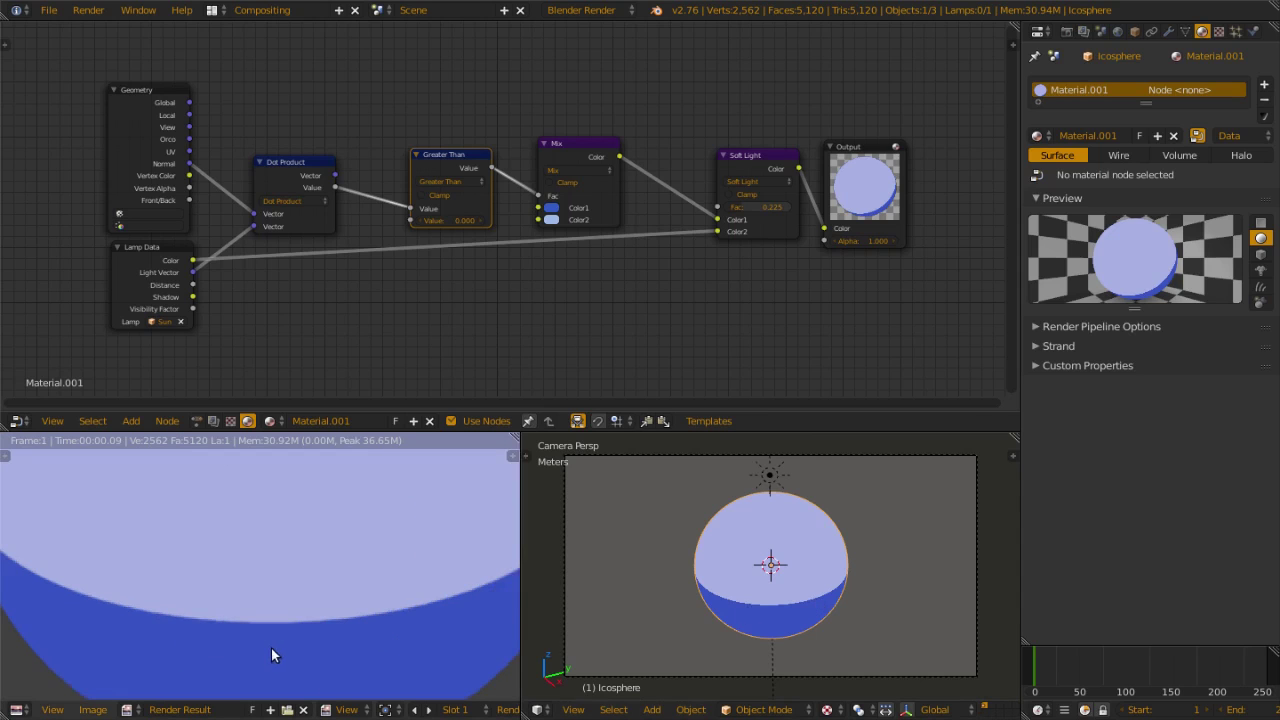
pyautogui.scroll(-2, 285, 637)
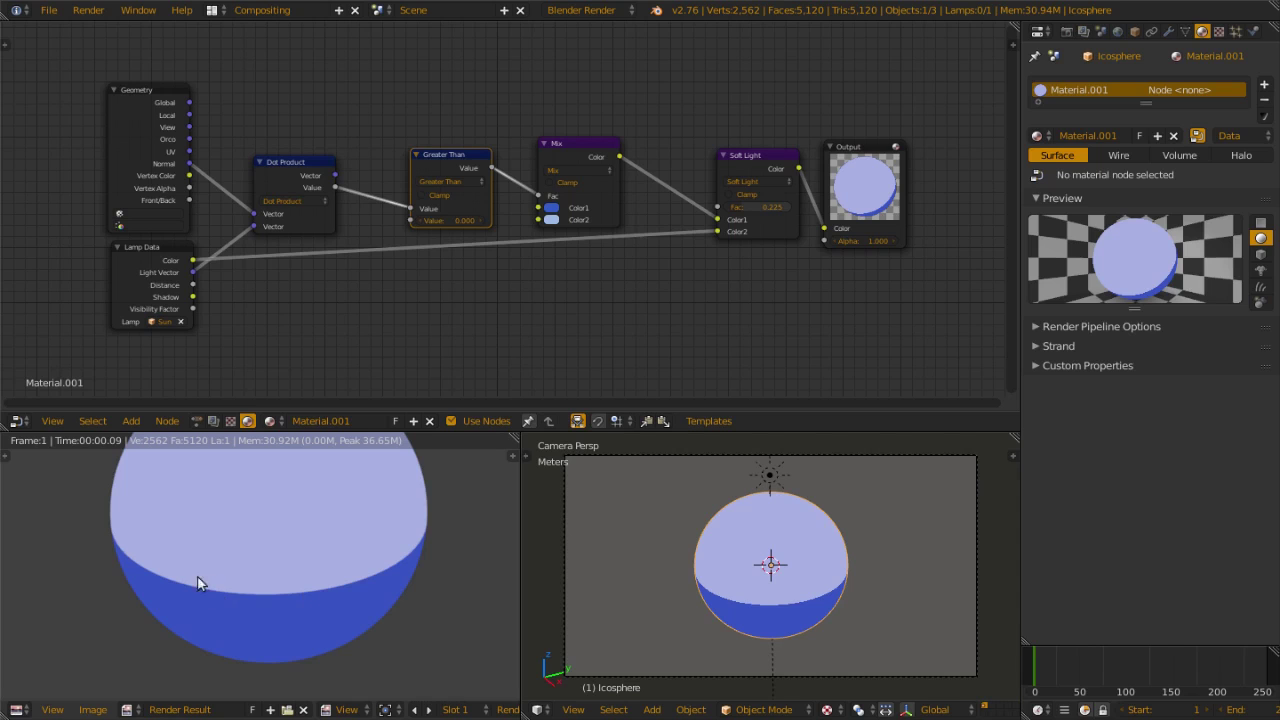
pyautogui.moveTo(276, 548); pyautogui.dragTo(288, 570, button='middle')
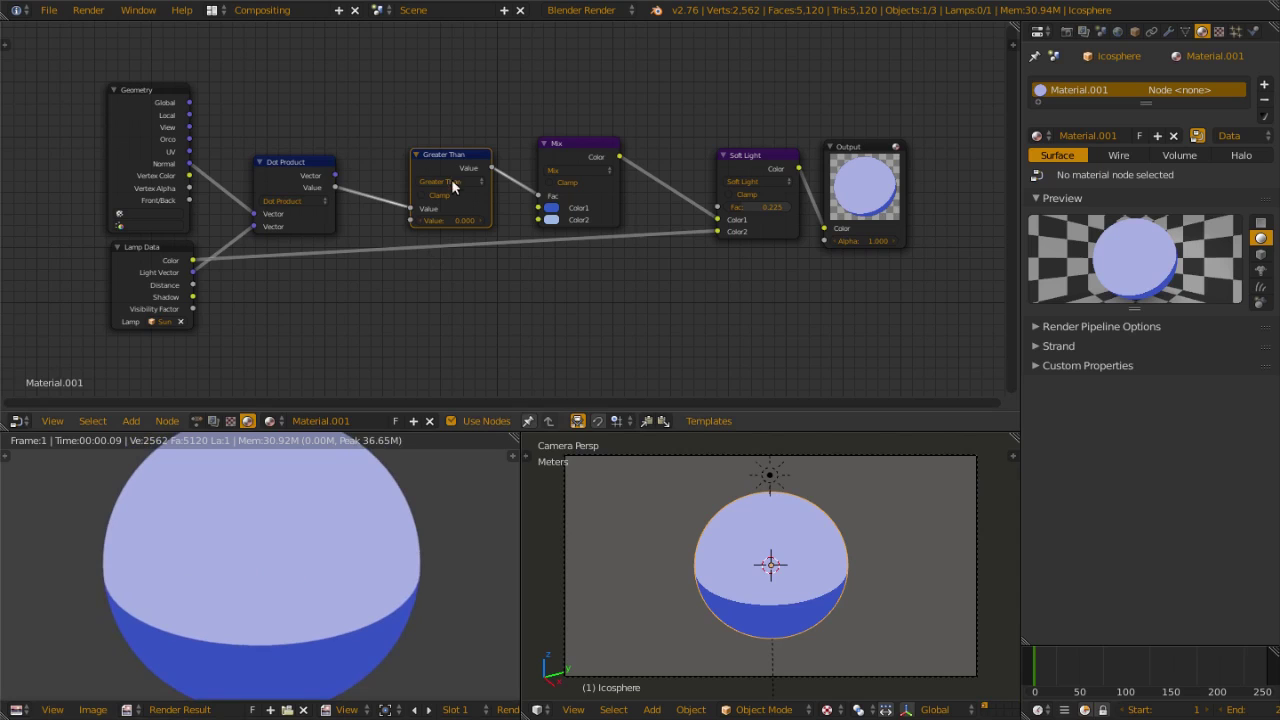
# Step: Delete the Greater Than and Mix nodes
pyautogui.moveTo(431, 155); pyautogui.dragTo(455, 146)
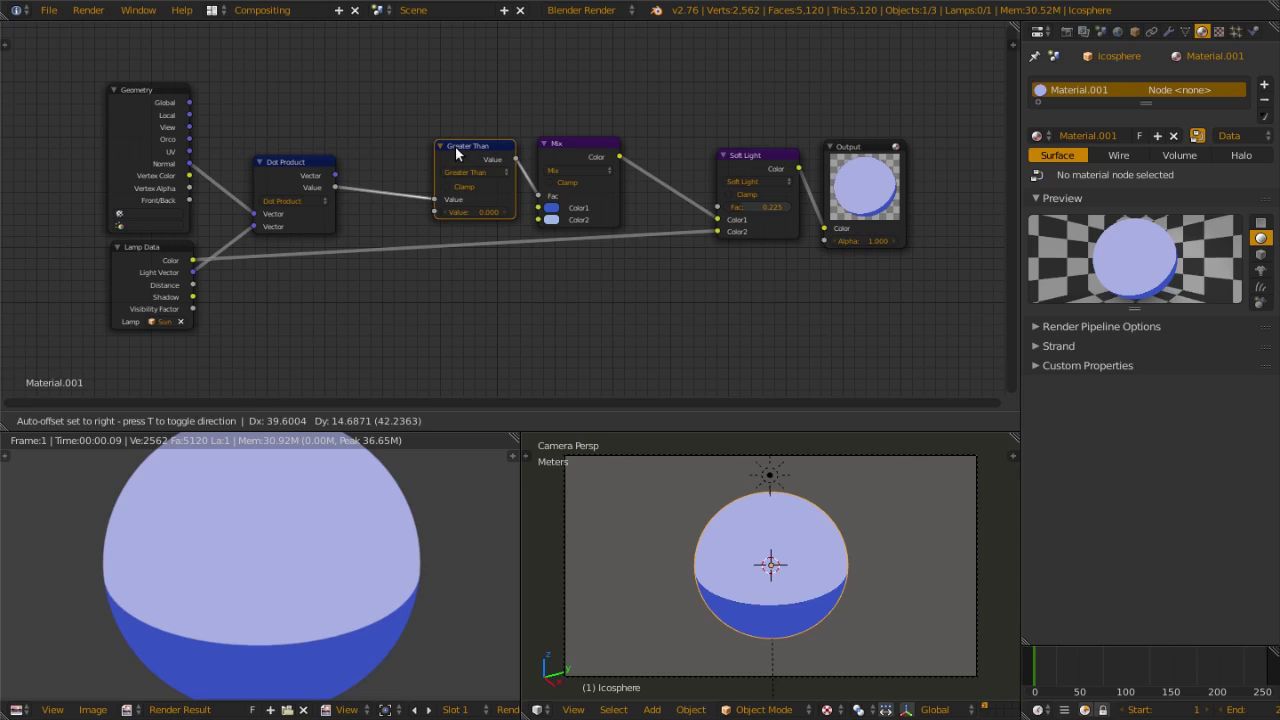
pyautogui.keyDown('shift'); pyautogui.click(553, 154); pyautogui.keyUp('shift')
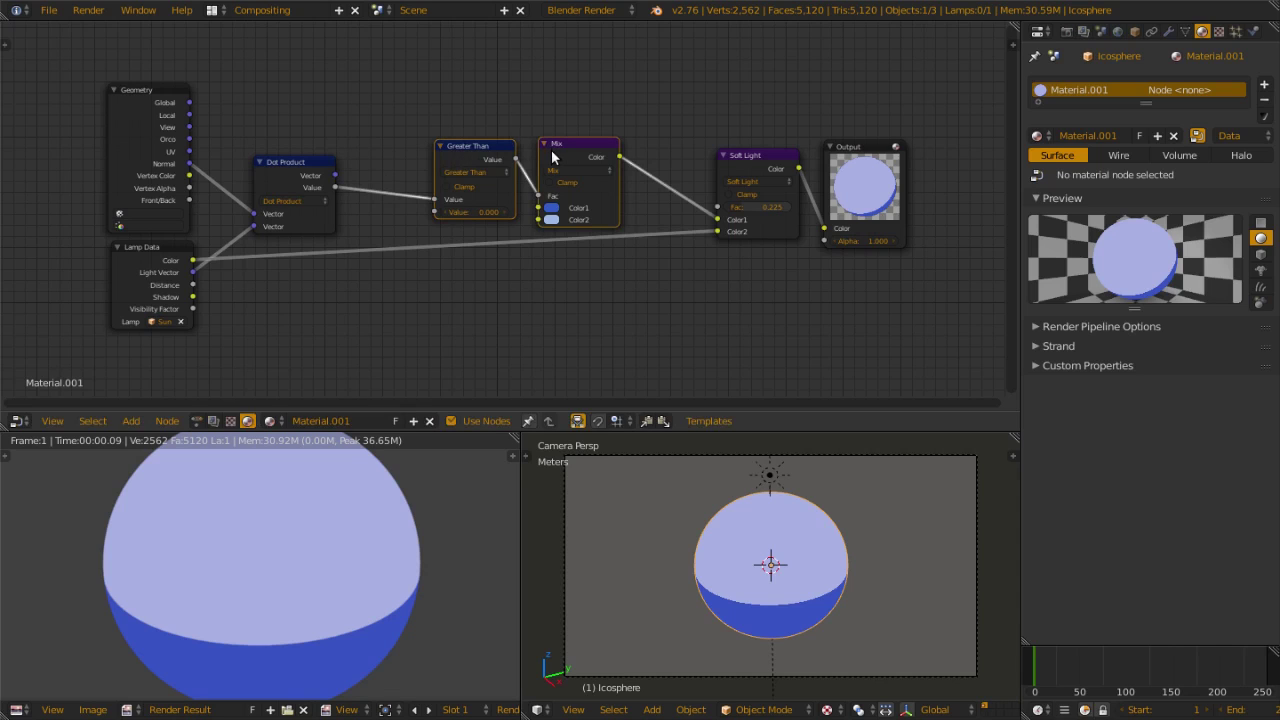
pyautogui.press('x')
# Step: Add a ColorRamp node, feeding its Fac from Dot Product's Value and linking its Color to Soft Light's Color1
pyautogui.hotkey('shift', 'a')
pyautogui.moveTo(513, 169)
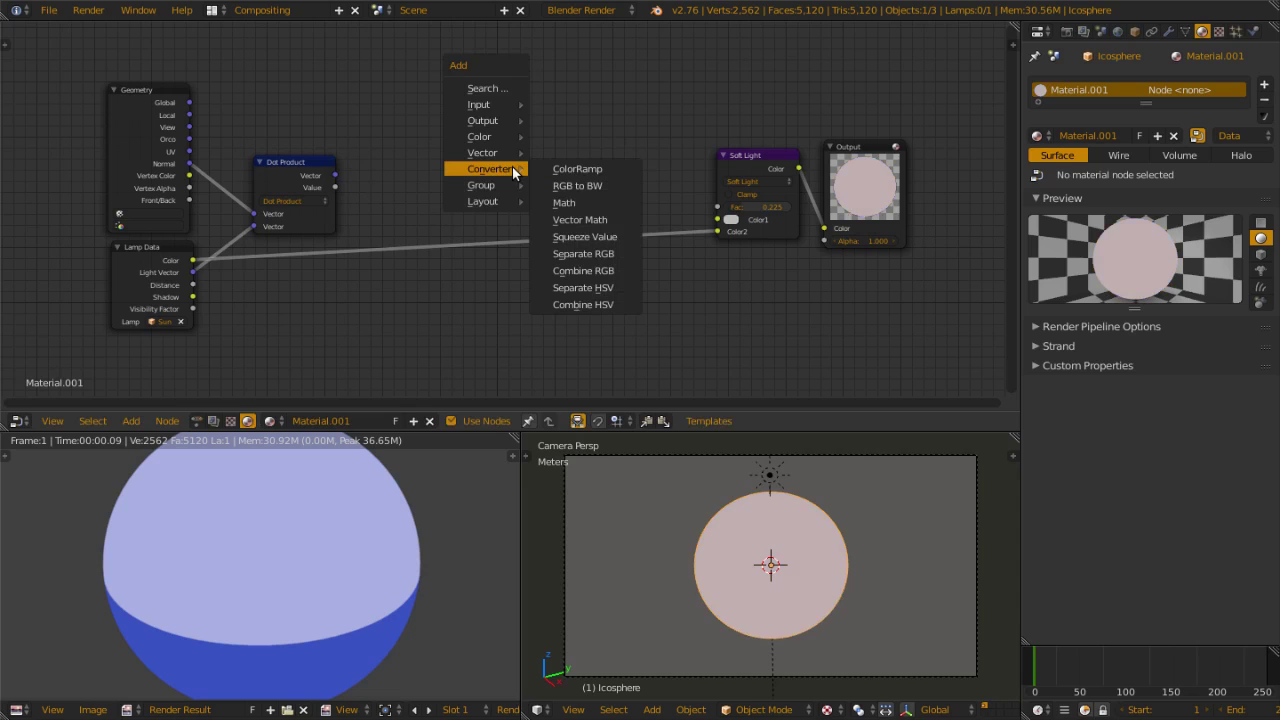
pyautogui.click(577, 169)
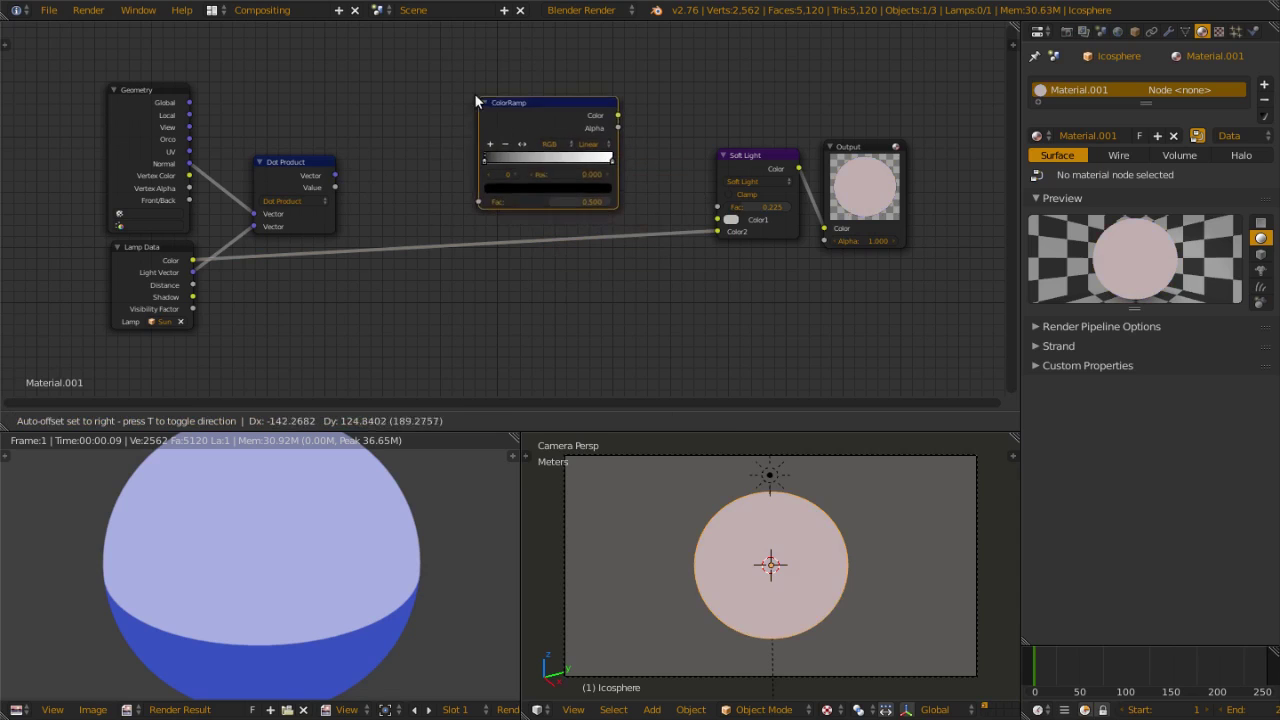
pyautogui.click(436, 118)
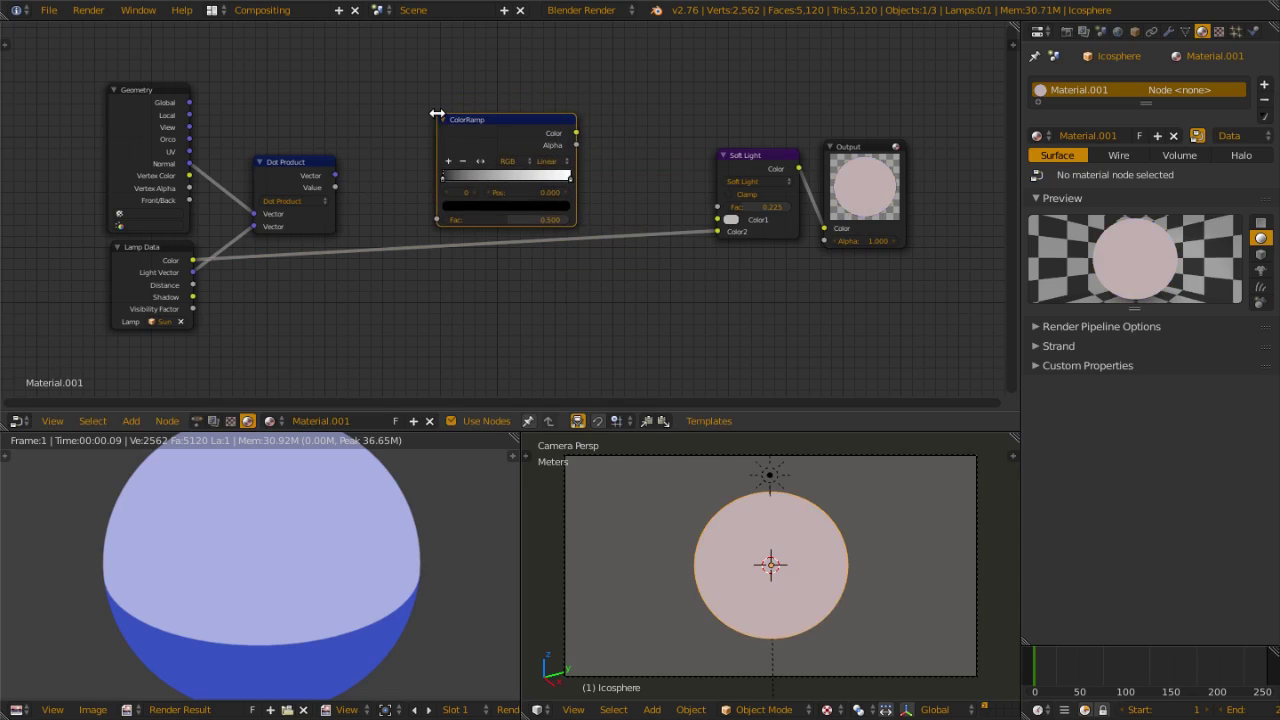
pyautogui.moveTo(338, 186); pyautogui.dragTo(435, 216)
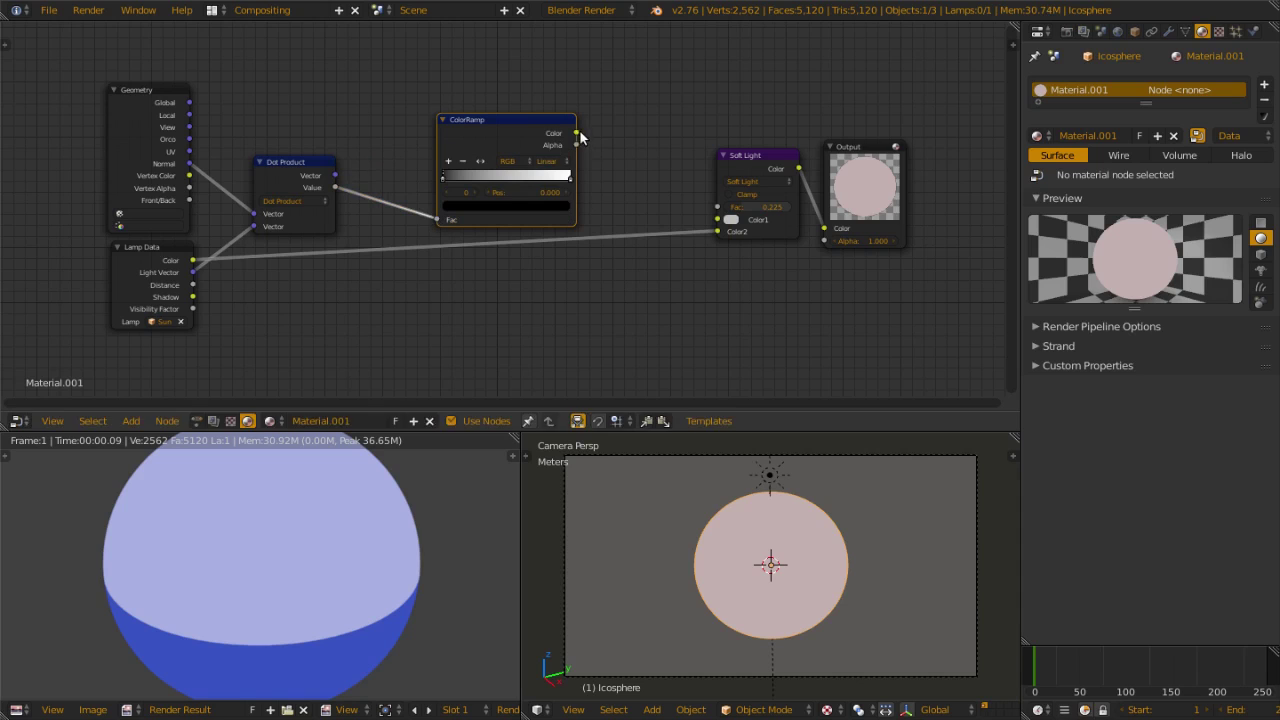
pyautogui.moveTo(577, 133); pyautogui.dragTo(717, 219)
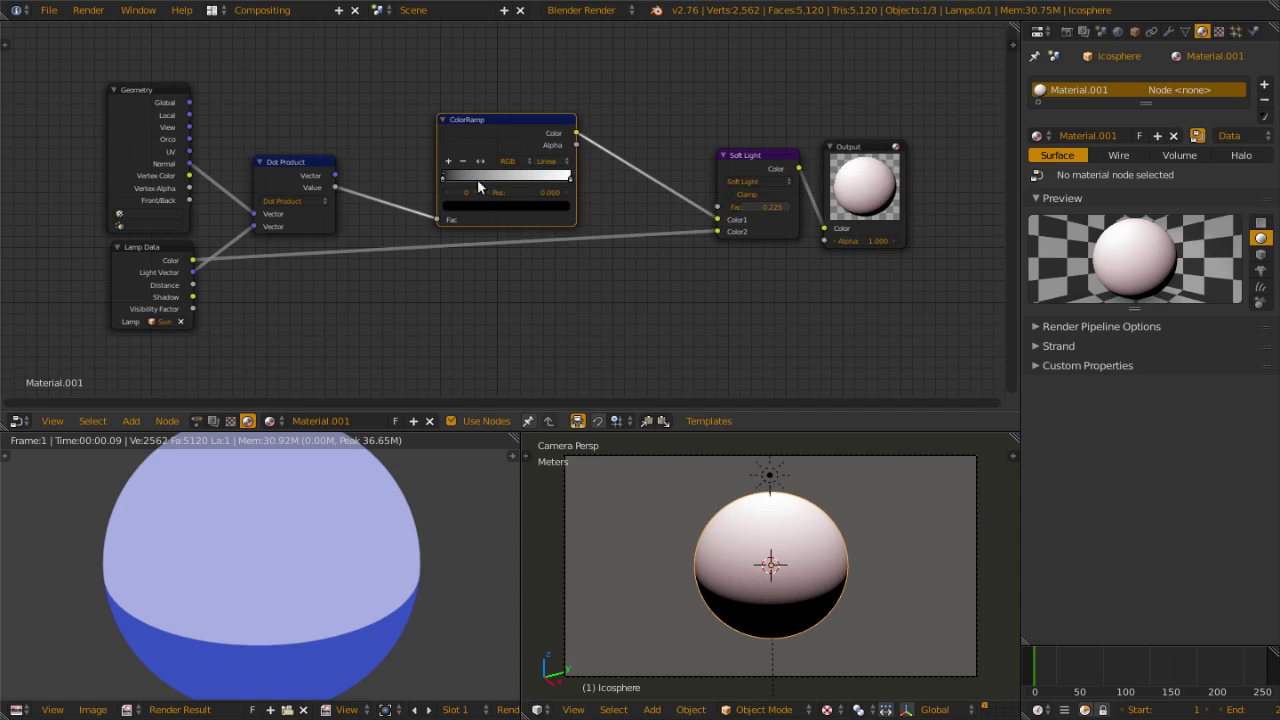
# Step: Try Constant interpolation on the ColorRamp with the white stop at about 0.476, and switch back to Linear
pyautogui.click(553, 159)
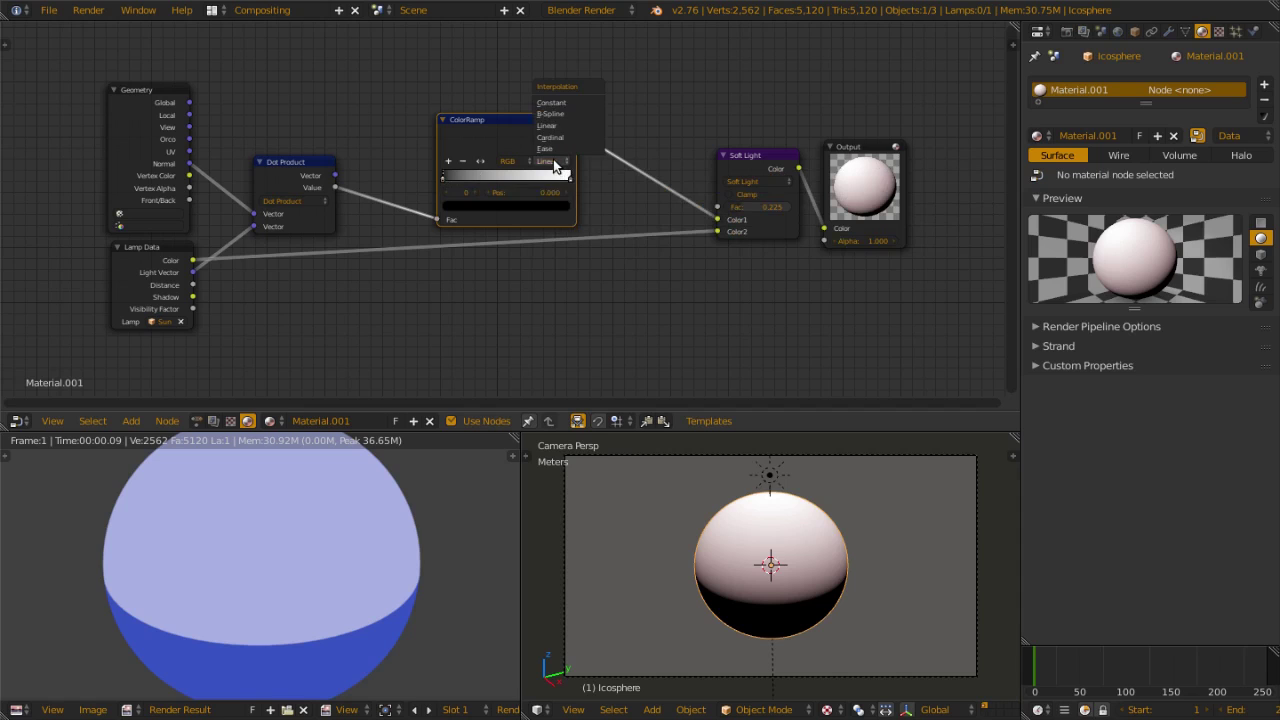
pyautogui.click(562, 104)
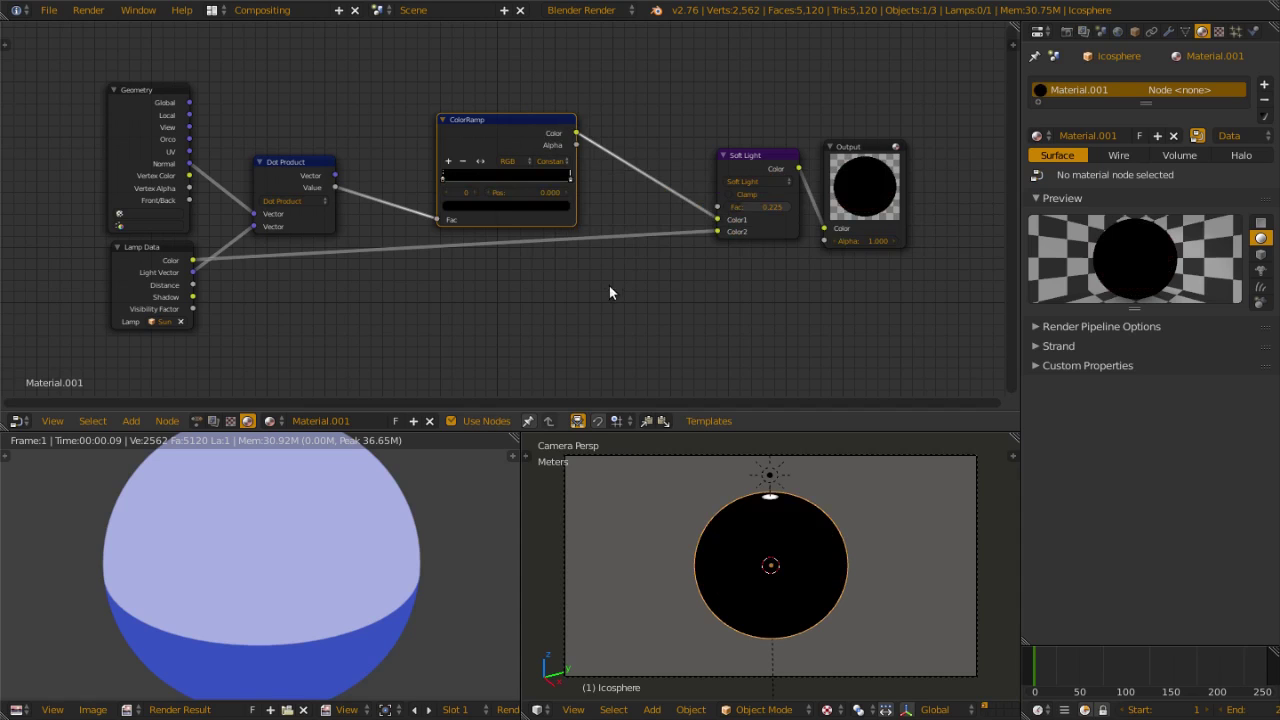
pyautogui.moveTo(566, 175); pyautogui.dragTo(503, 176)
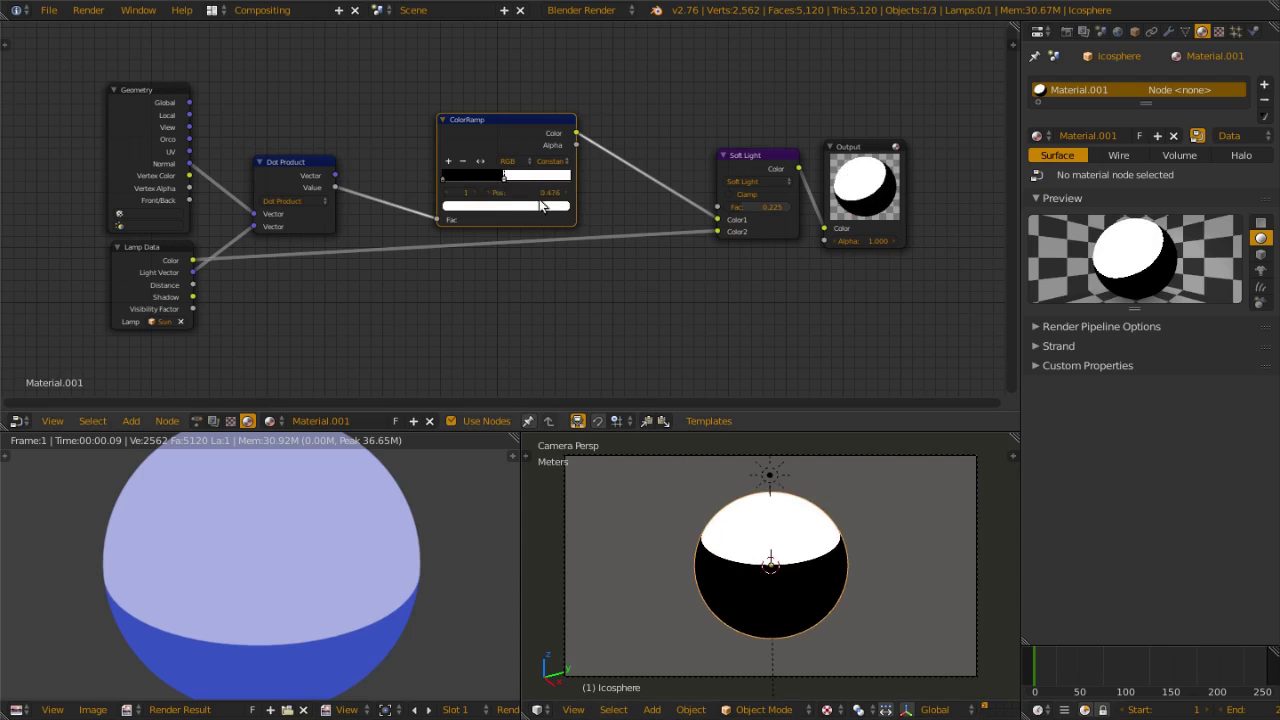
pyautogui.click(552, 161)
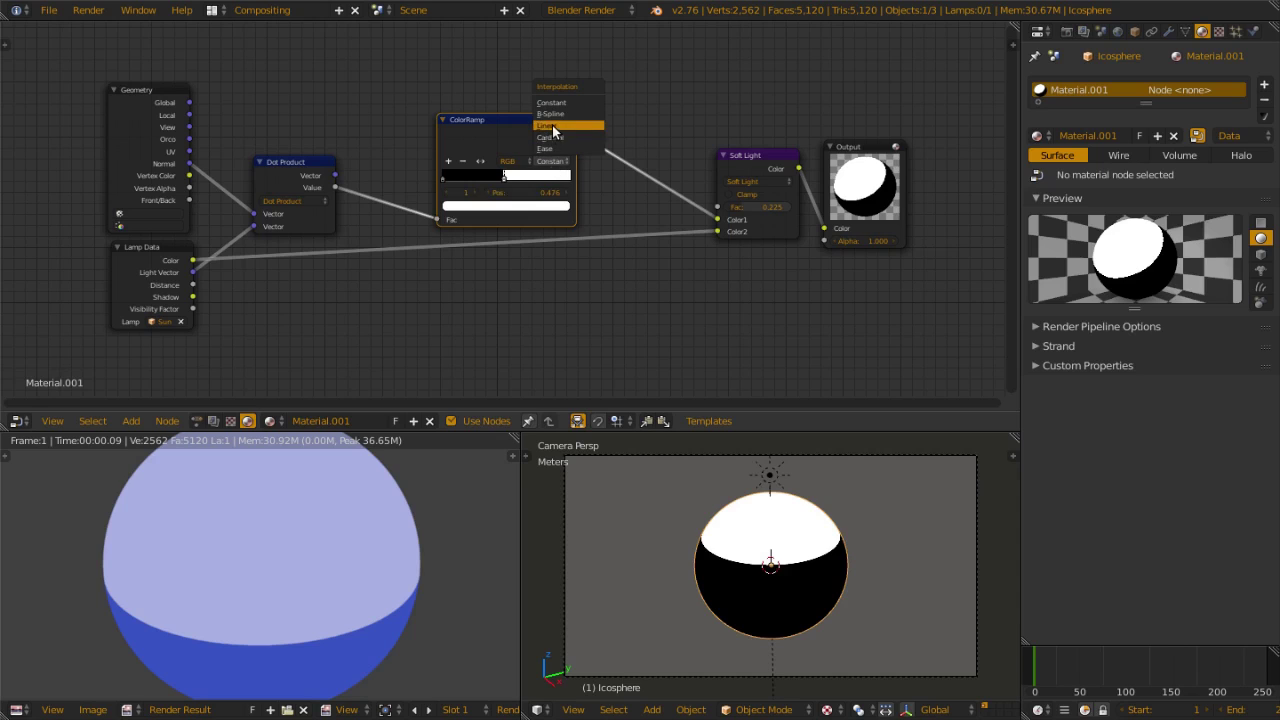
pyautogui.click(550, 125)
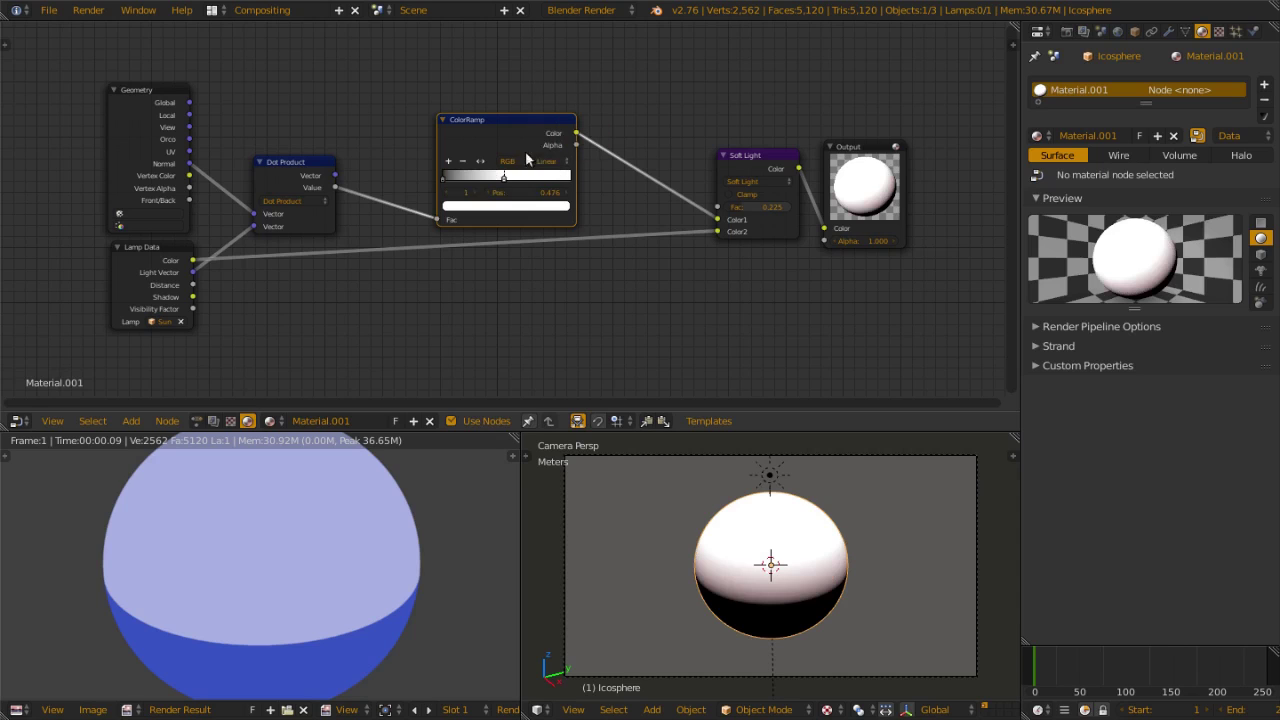
# Step: Set the position of the ColorRamp's black stop to 0.200
pyautogui.click(445, 176)
pyautogui.click(488, 201)
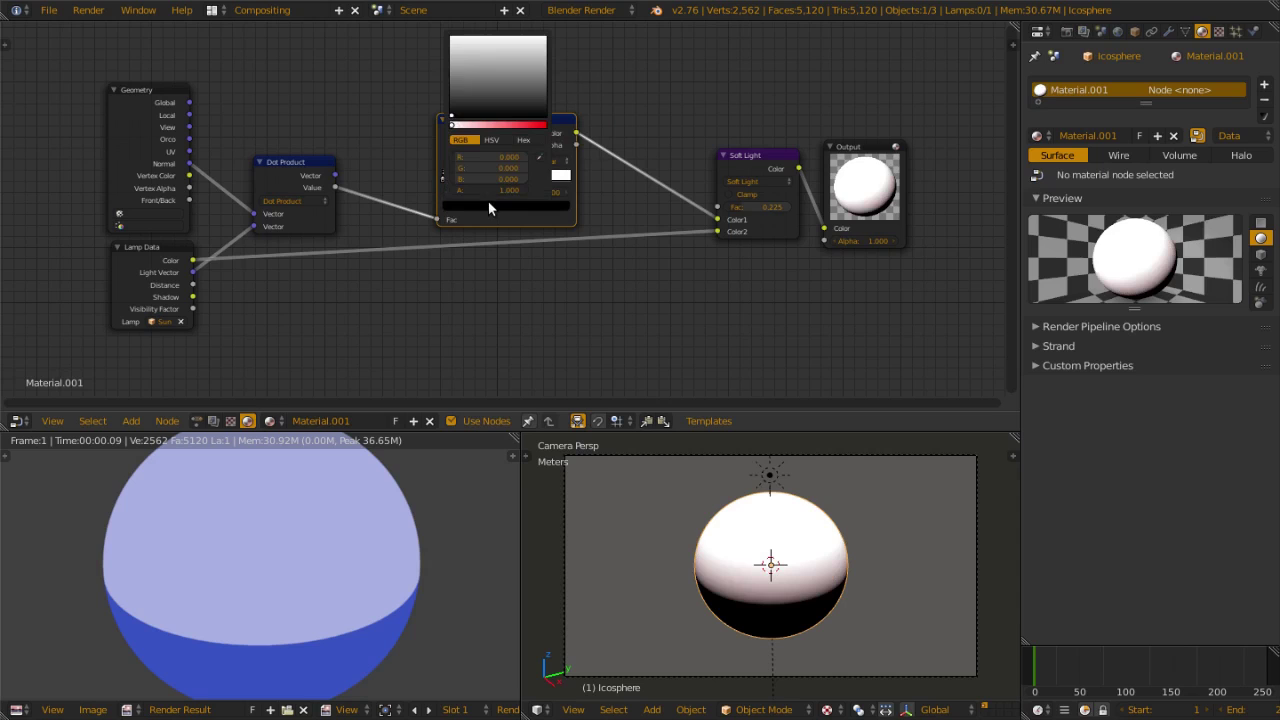
pyautogui.click(496, 207)
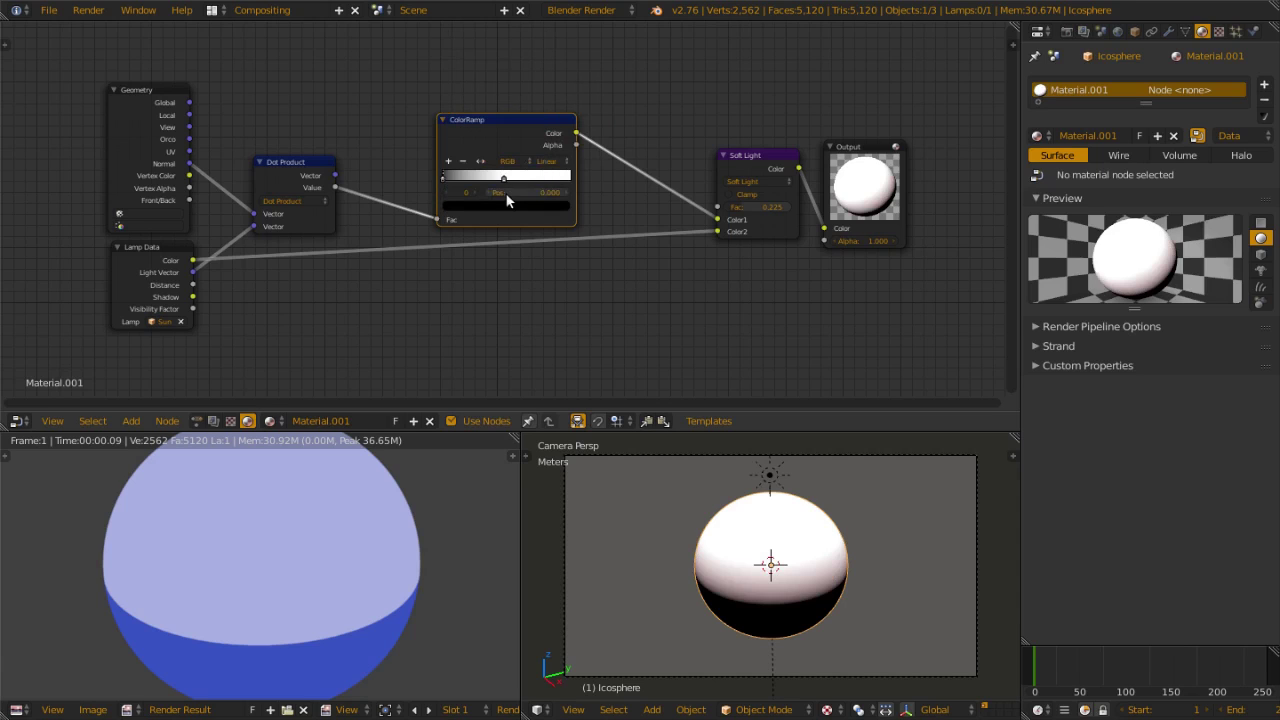
pyautogui.click(523, 193)
pyautogui.press('Return')
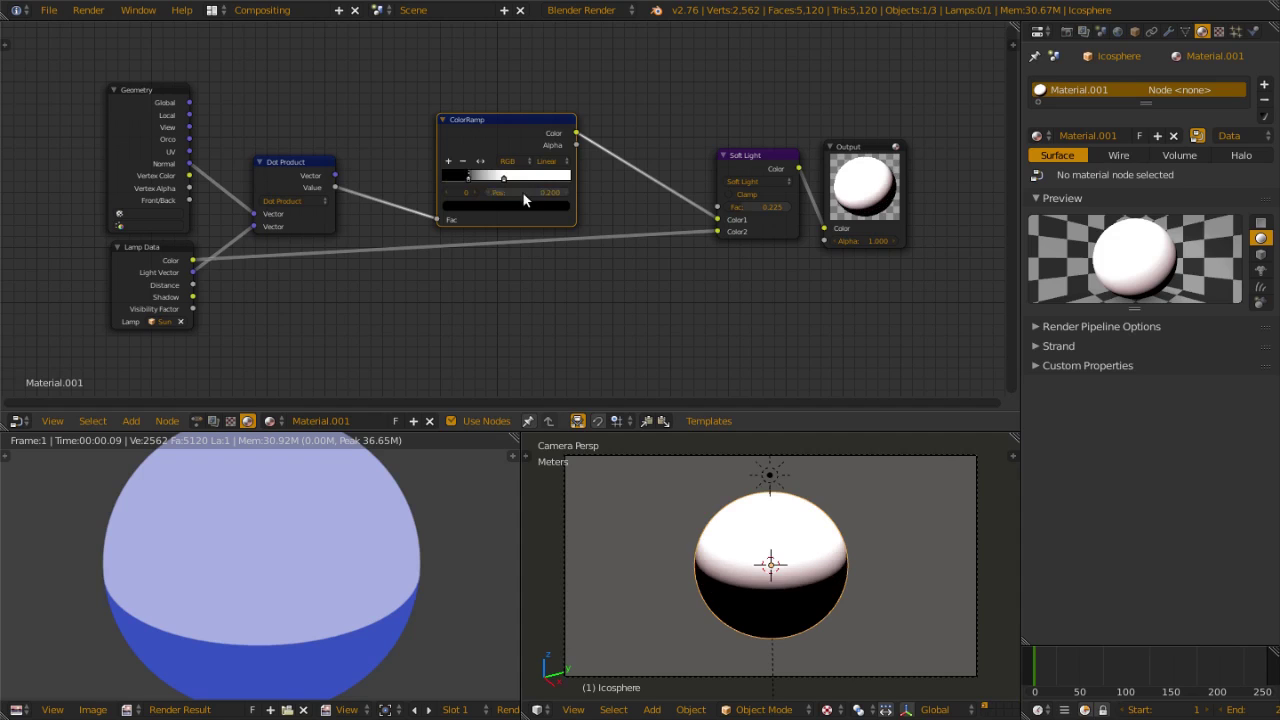
# Step: Set the position of the ColorRamp's white stop to 0.205 and render the scene
pyautogui.scroll(3, 522, 191)
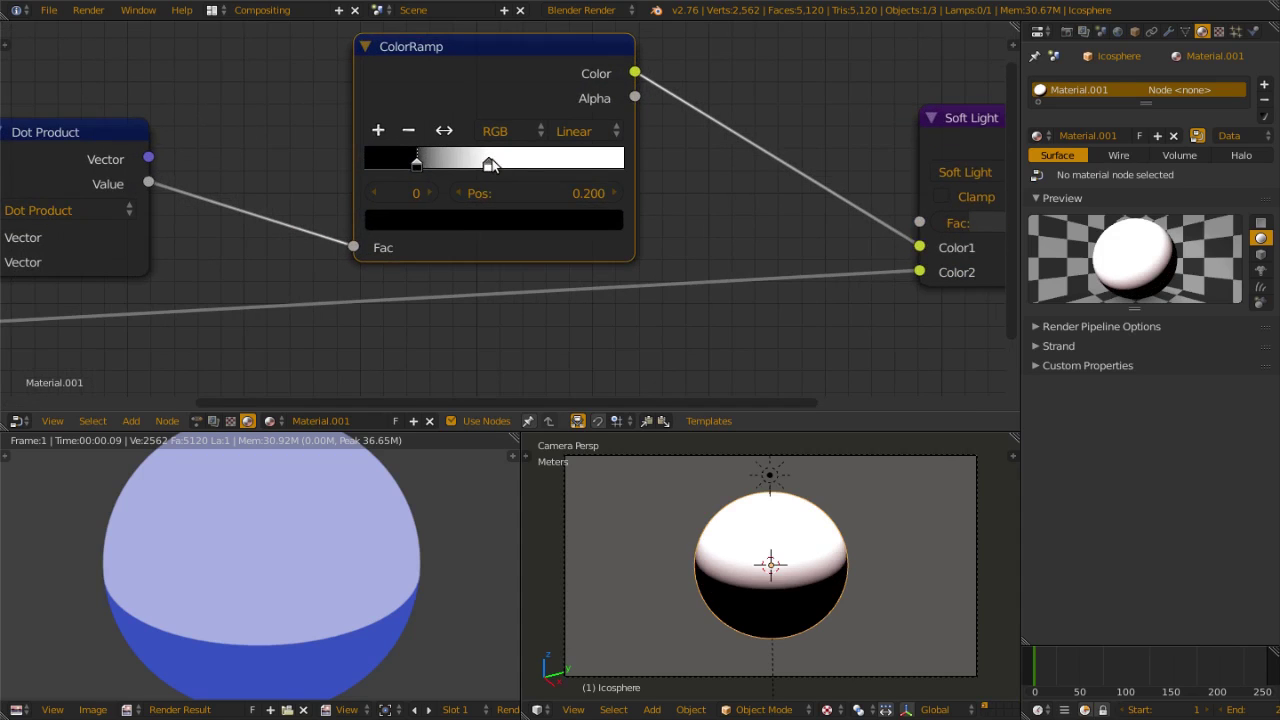
pyautogui.click(488, 163)
pyautogui.click(557, 194)
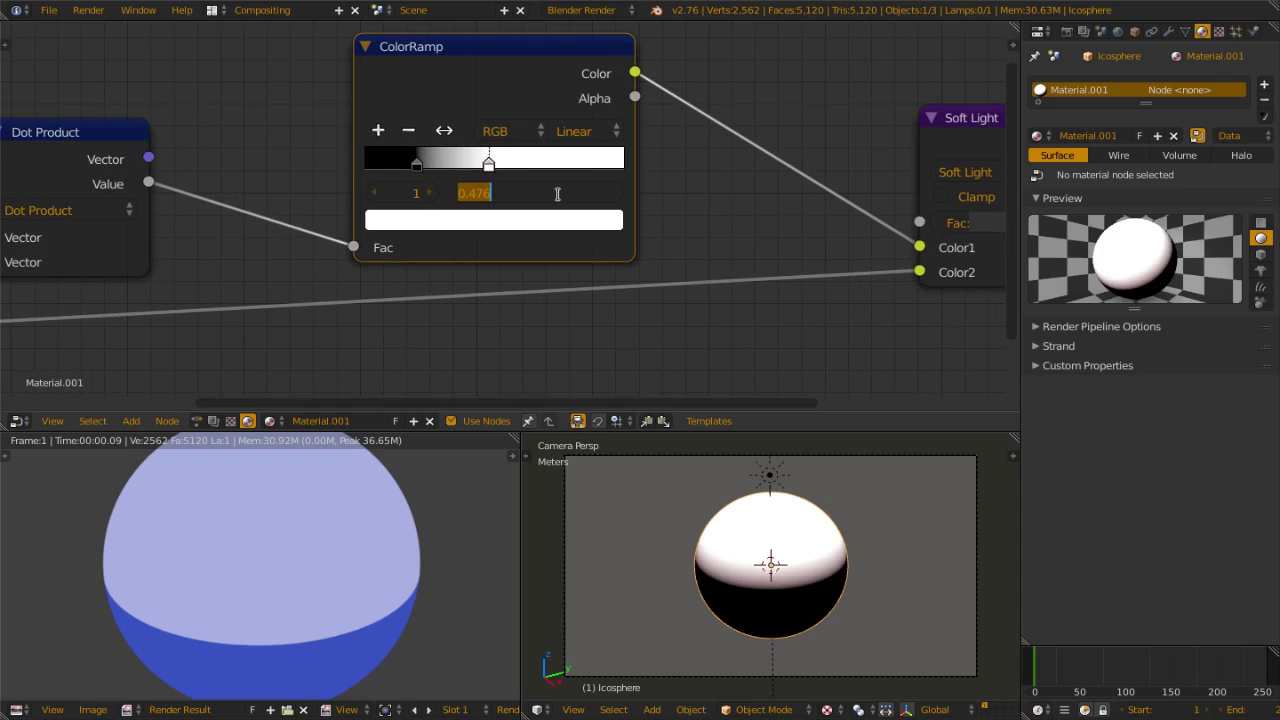
pyautogui.write('.205')
pyautogui.press('Return')
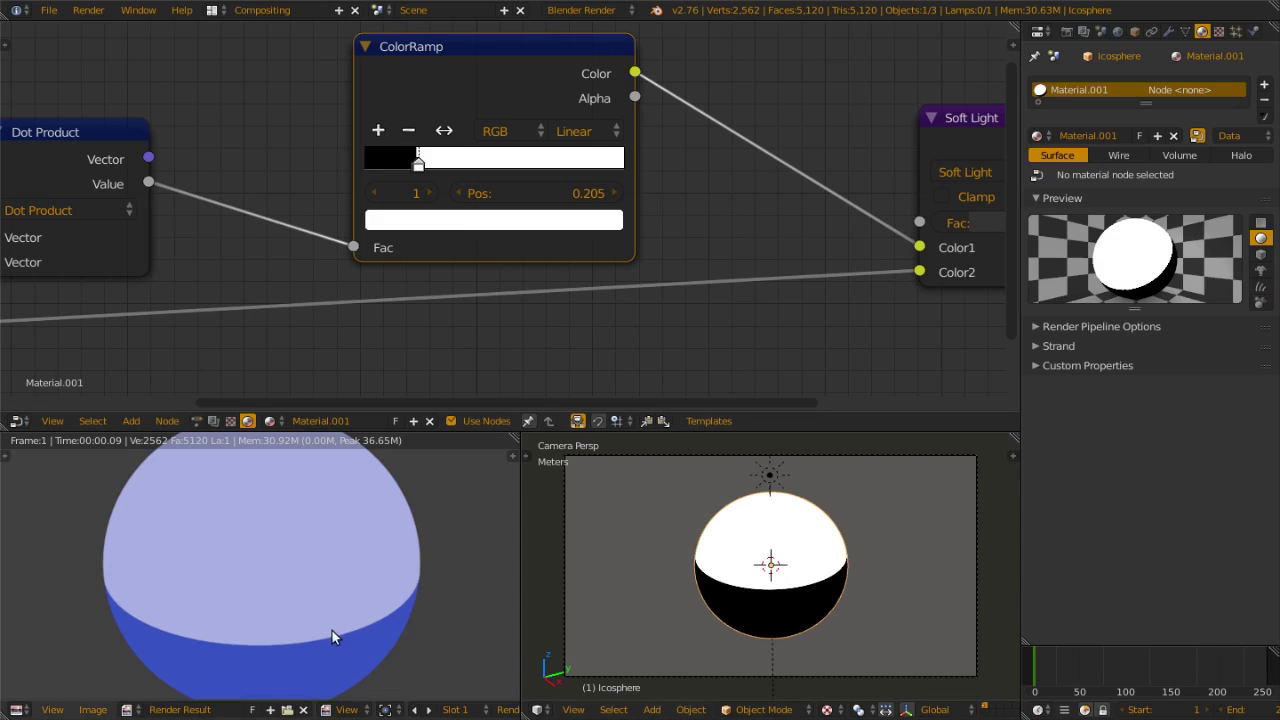
pyautogui.press('F12')
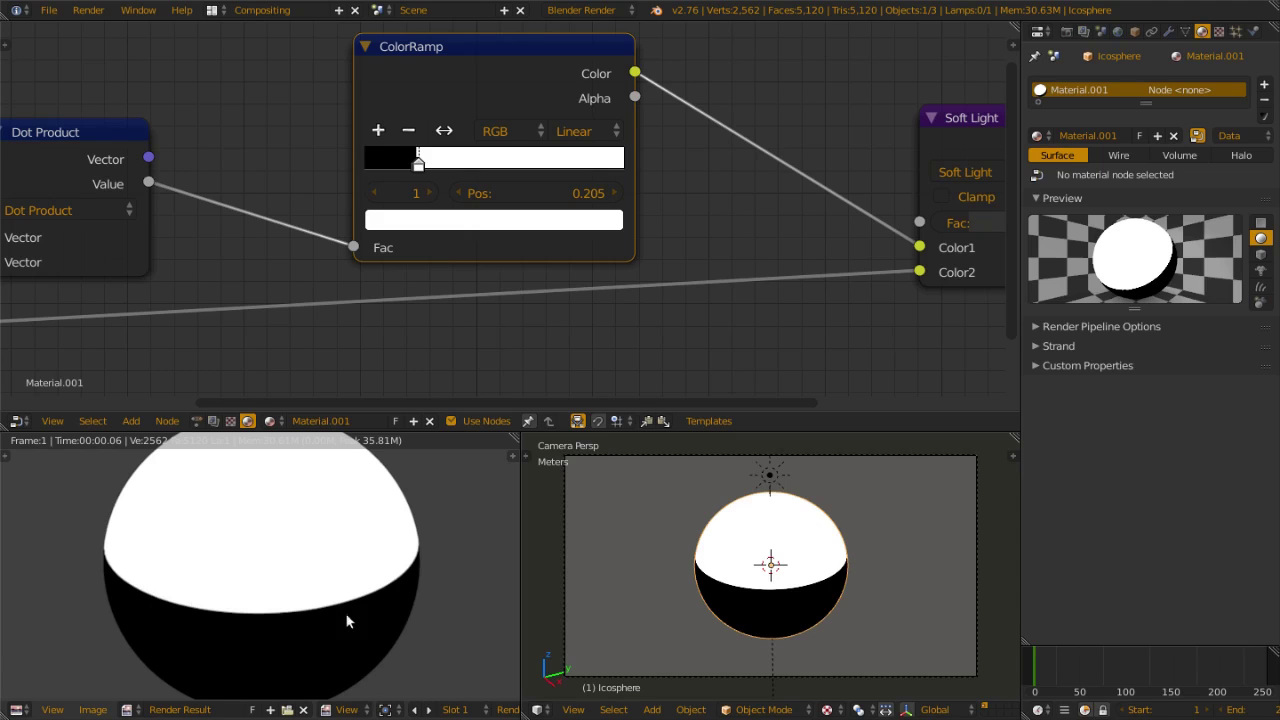
# Step: Recolour the ColorRamp's black stop to a medium blue, about R 0.092, G 0.319, B 0.580
pyautogui.click(412, 162)
pyautogui.click(432, 219)
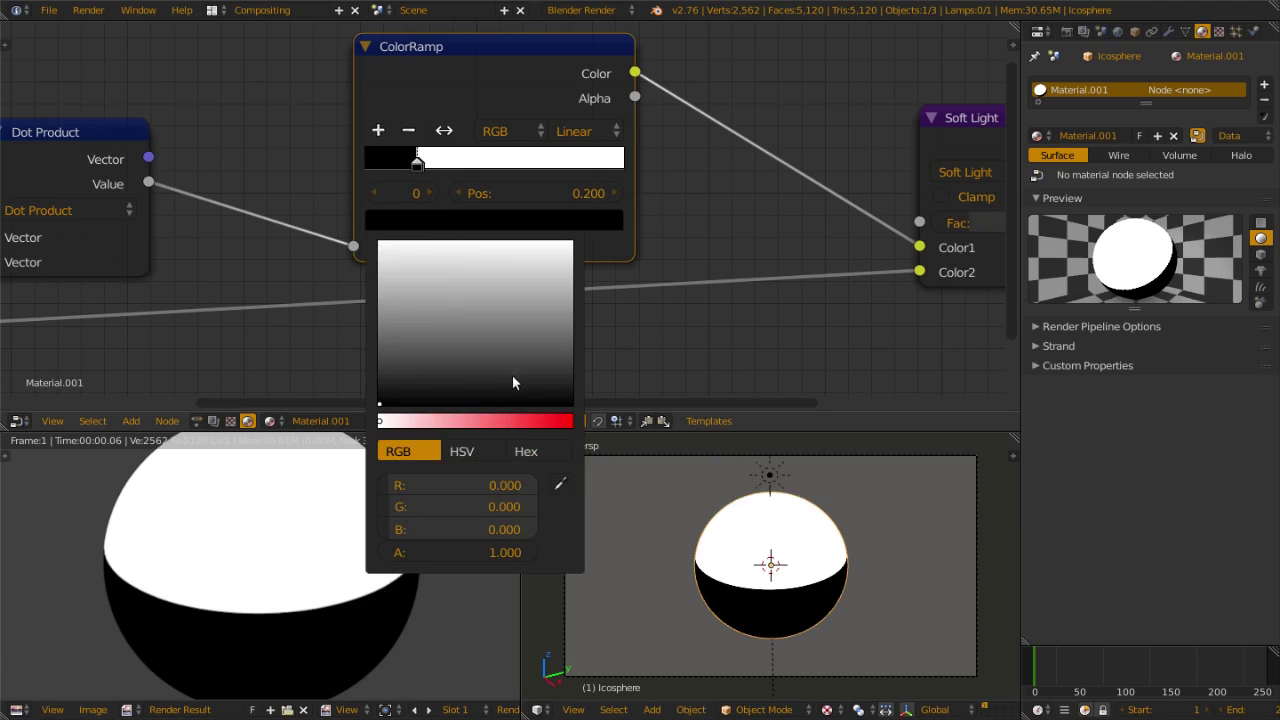
pyautogui.click(481, 297)
pyautogui.moveTo(520, 427); pyautogui.dragTo(489, 421)
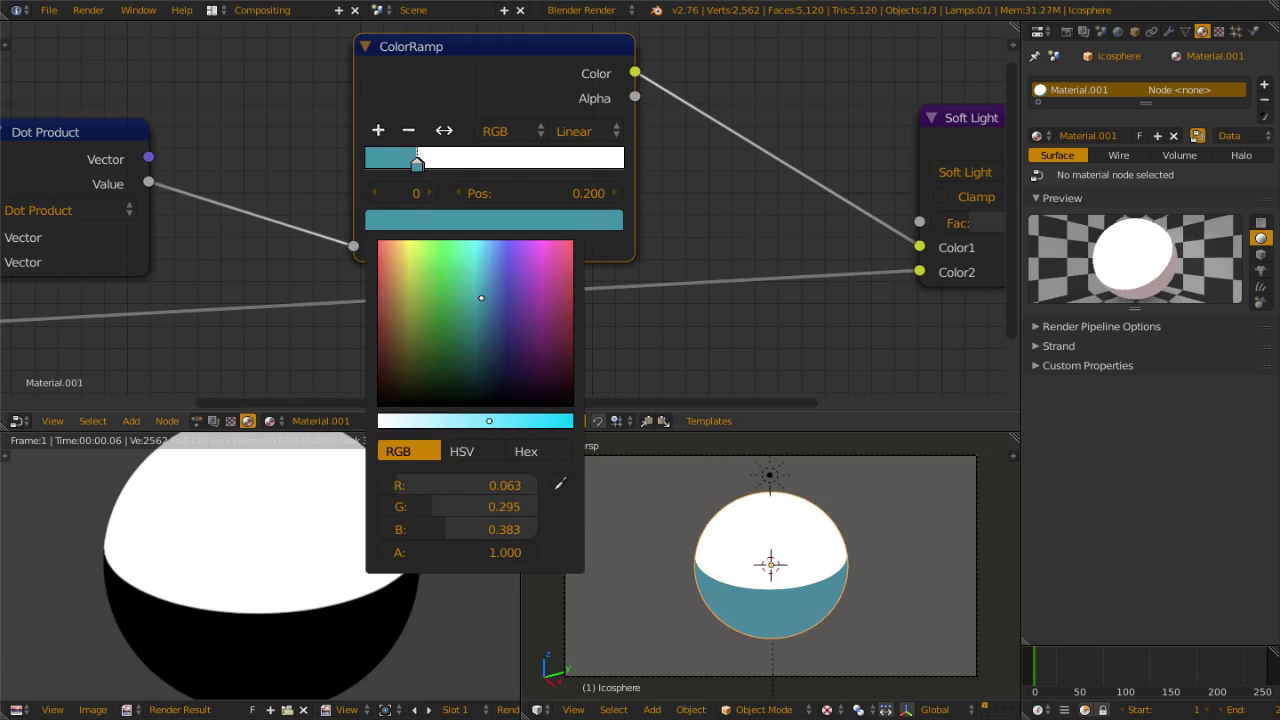
pyautogui.click(488, 276)
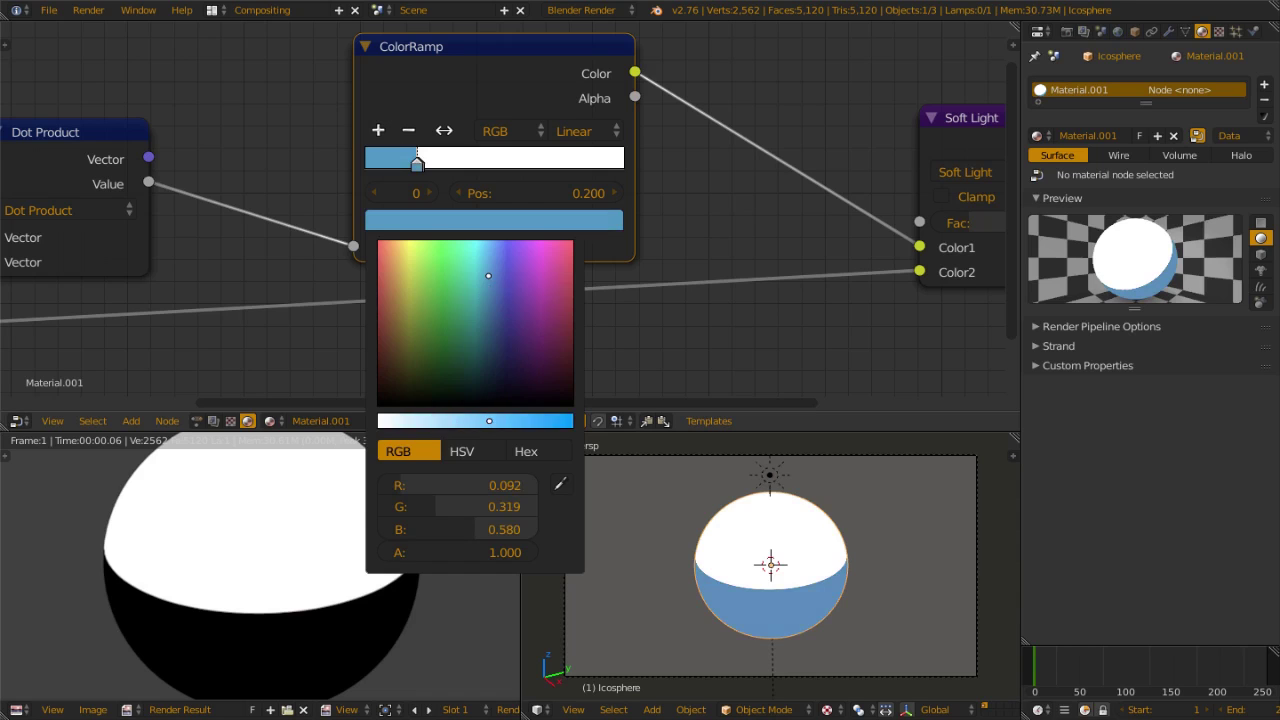
# Step: Recolour the ColorRamp's white stop to a light sky blue
pyautogui.click(417, 152)
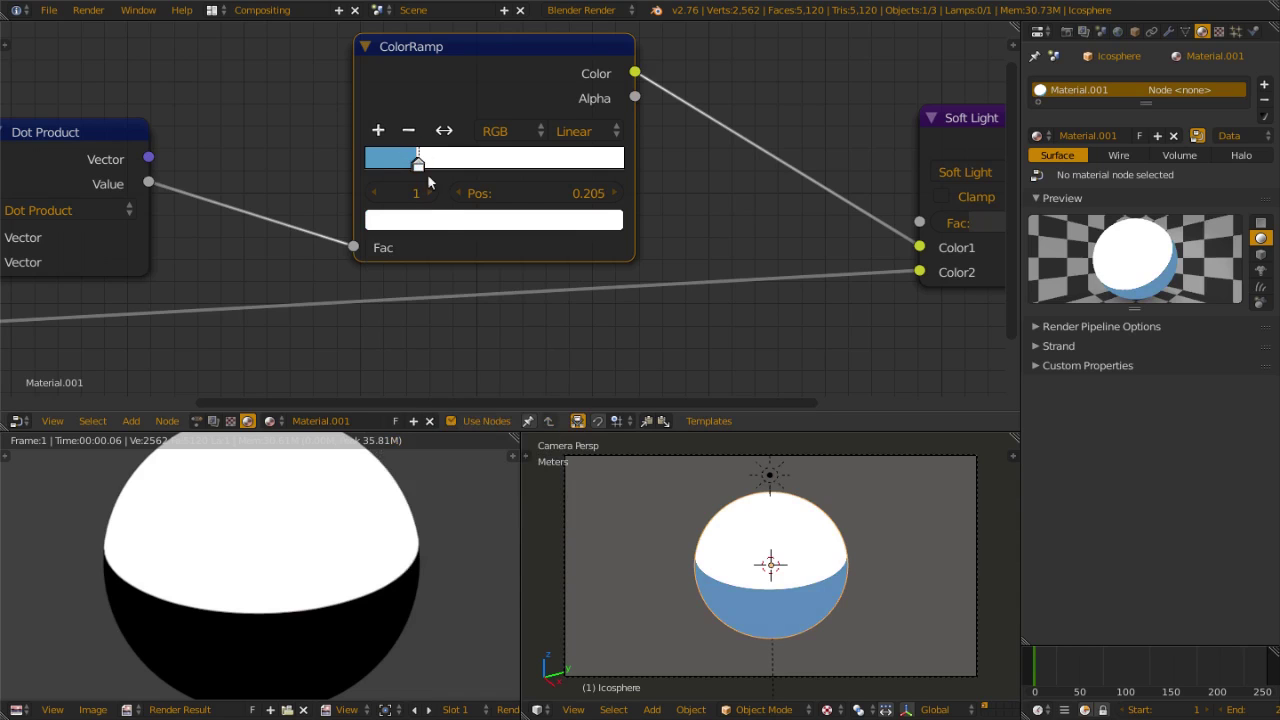
pyautogui.click(437, 222)
pyautogui.click(460, 421)
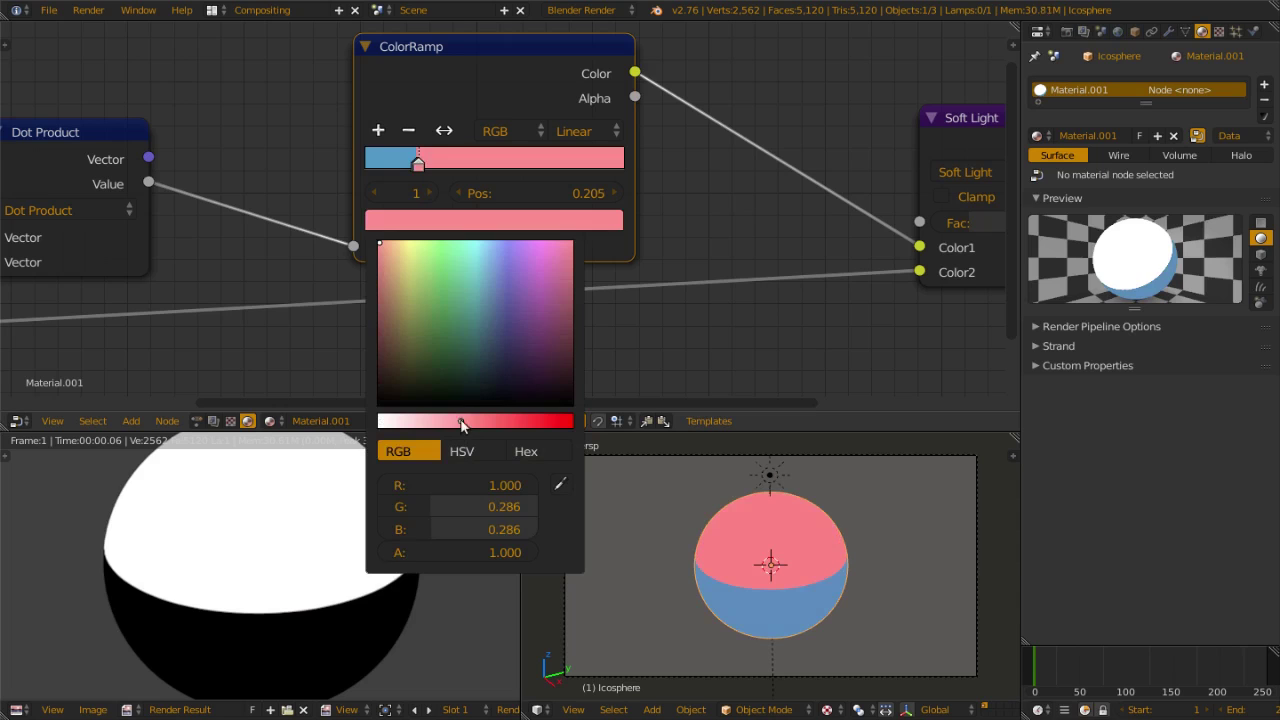
pyautogui.click(486, 254)
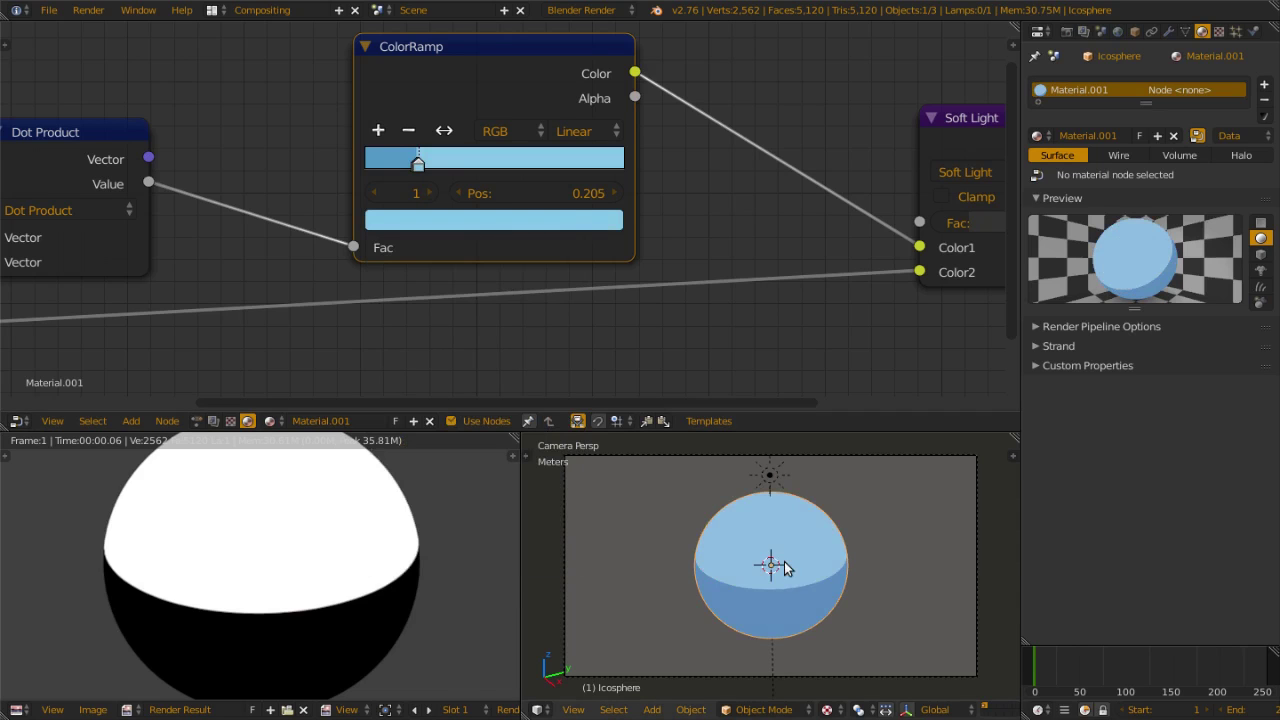
# Step: Rotate the sun lamp freely so the light comes in diagonally, and reselect the ico sphere
pyautogui.rightClick(771, 480)
pyautogui.press('r')
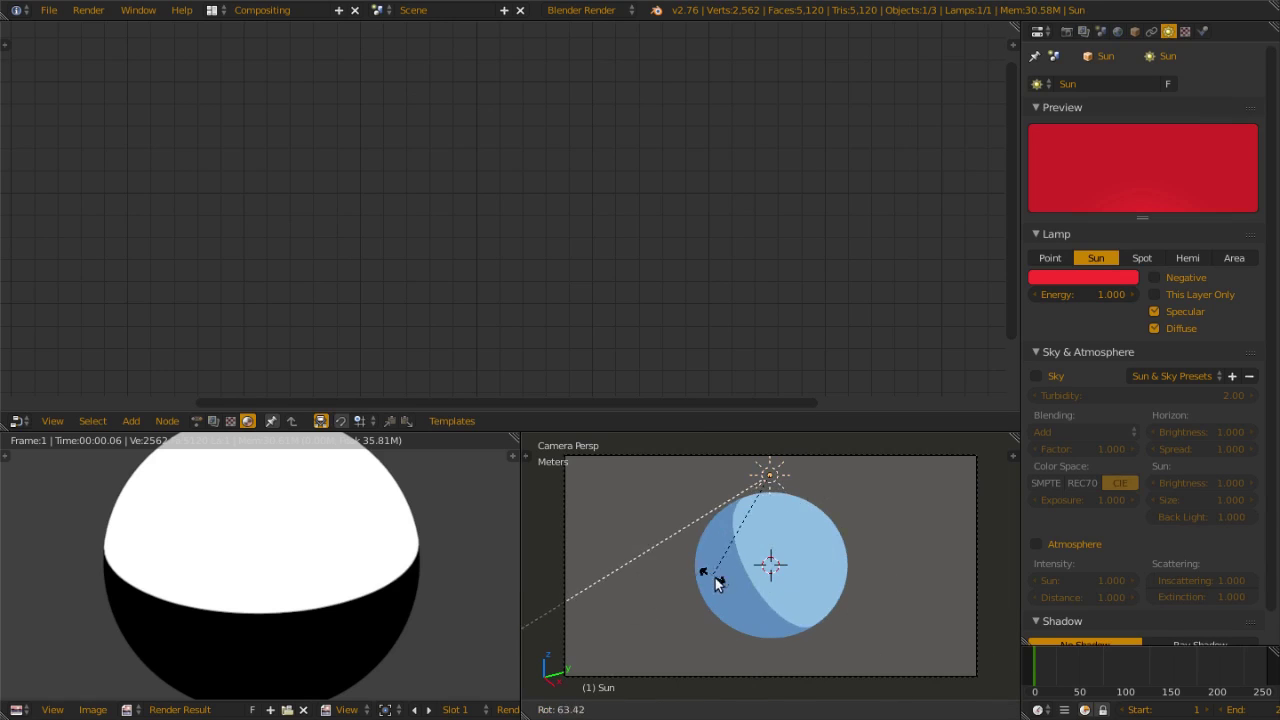
pyautogui.press('r')
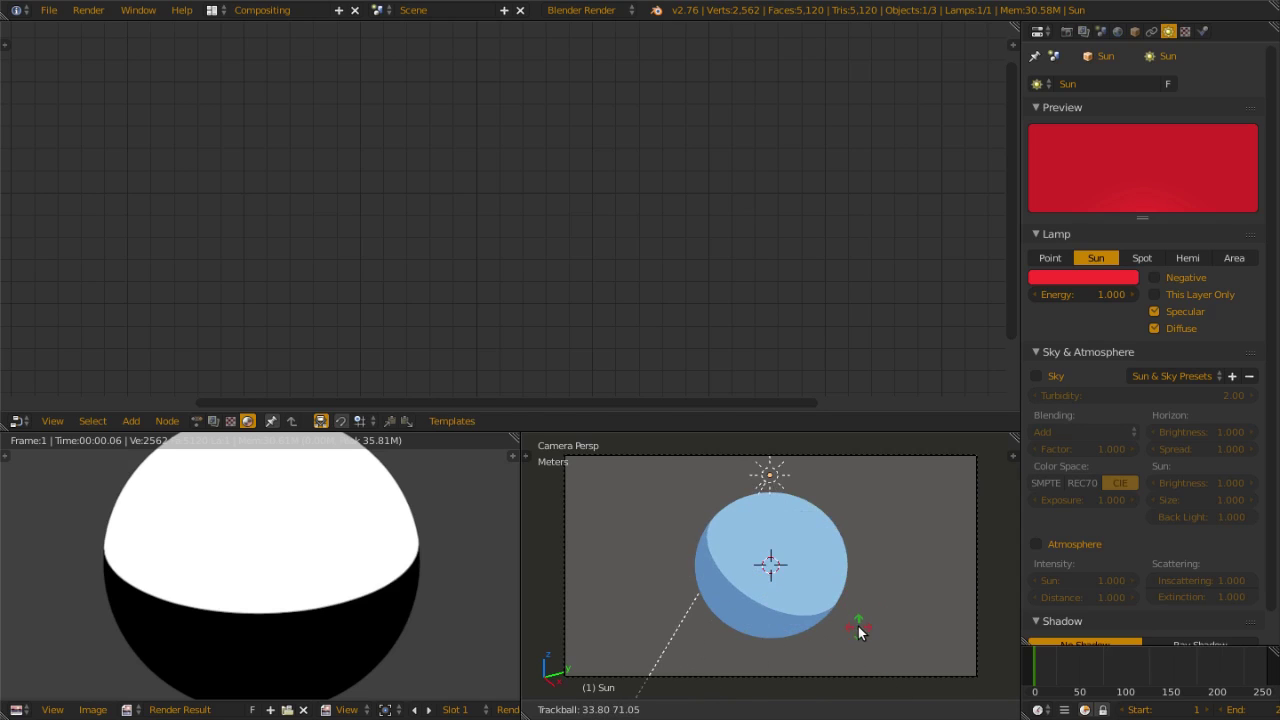
pyautogui.click(859, 632)
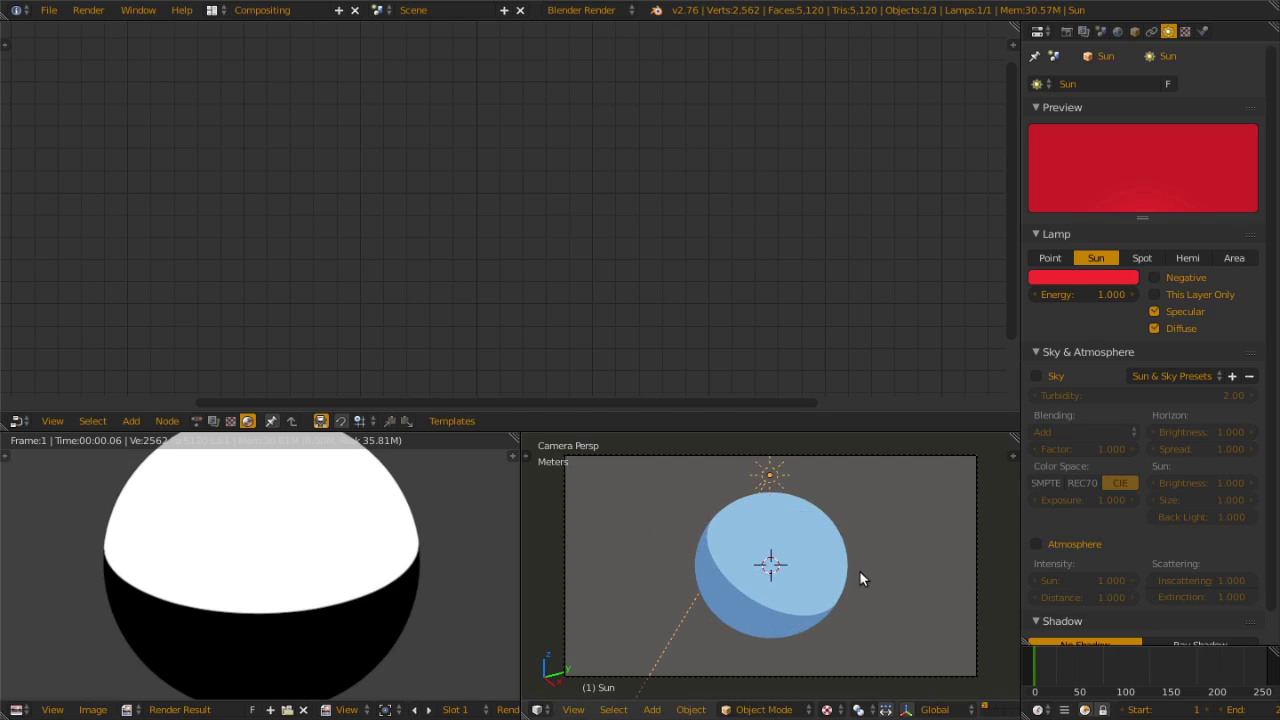
pyautogui.rightClick(798, 566)
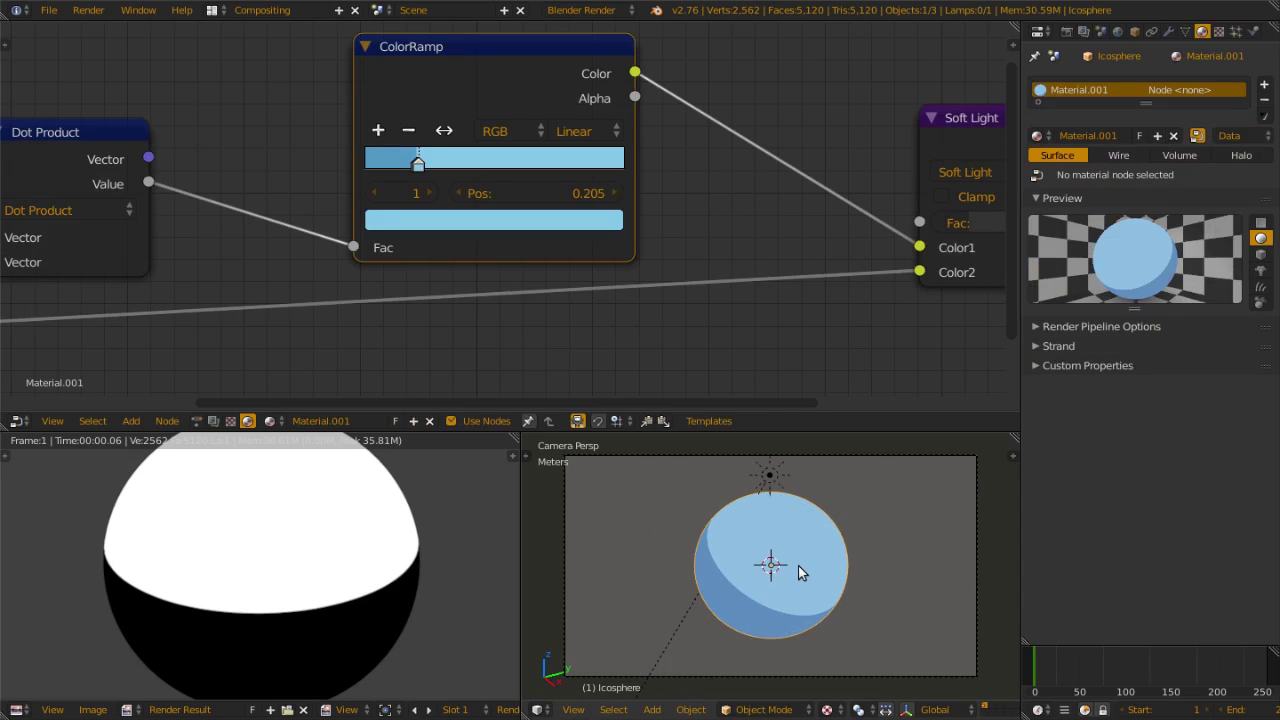
# Step: Place the 3D cursor near the camera frame's upper-left corner and add a Point lamp there
pyautogui.click(587, 464)
pyautogui.hotkey('shift', 'a')
pyautogui.moveTo(636, 505)
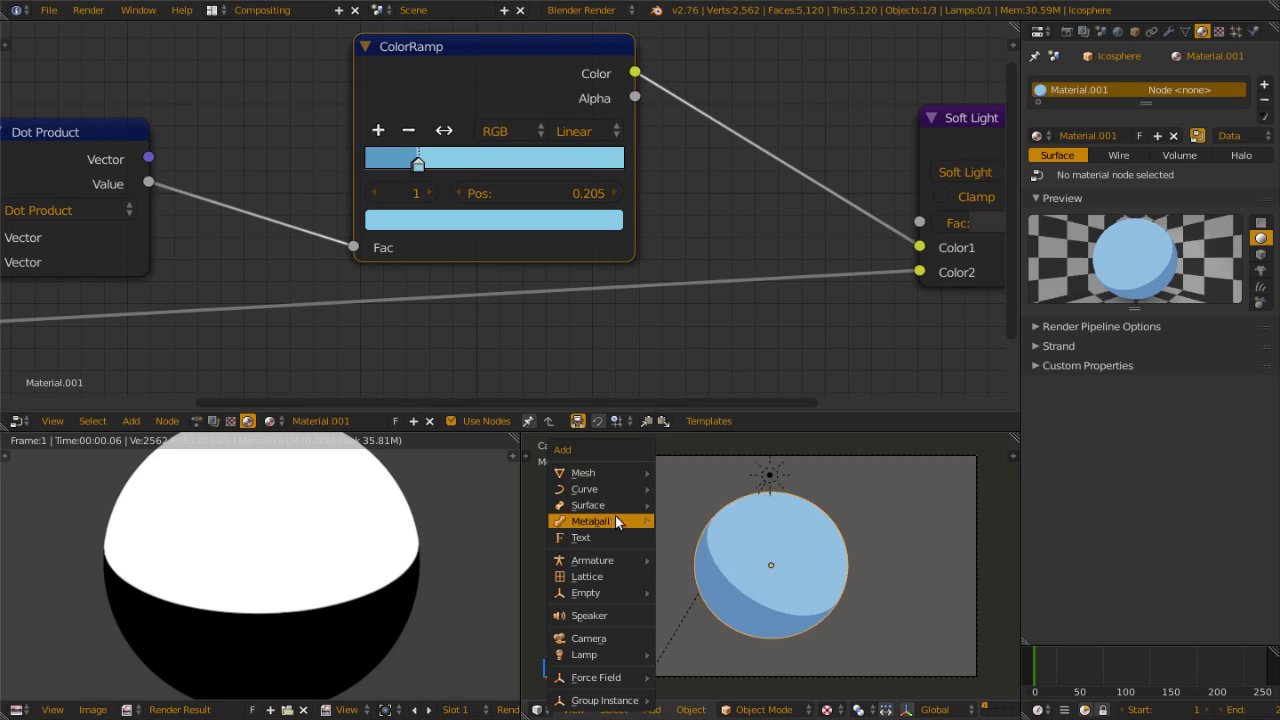
pyautogui.moveTo(612, 653)
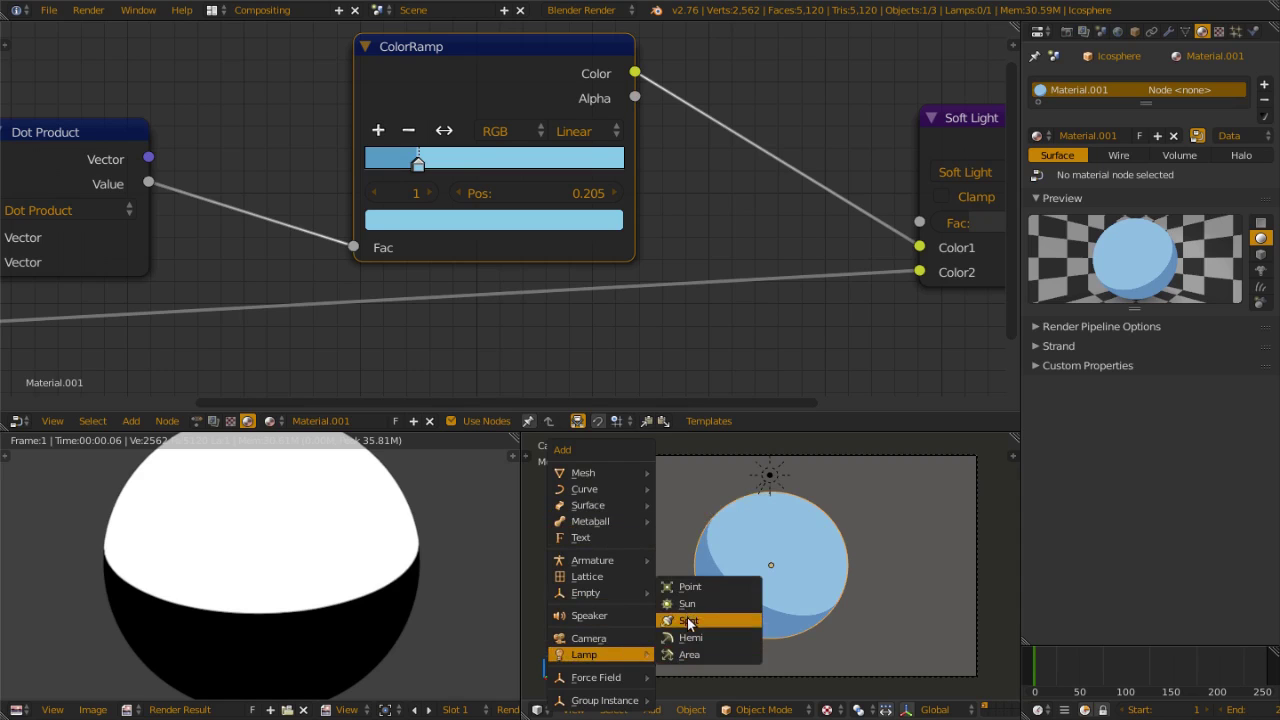
pyautogui.click(687, 586)
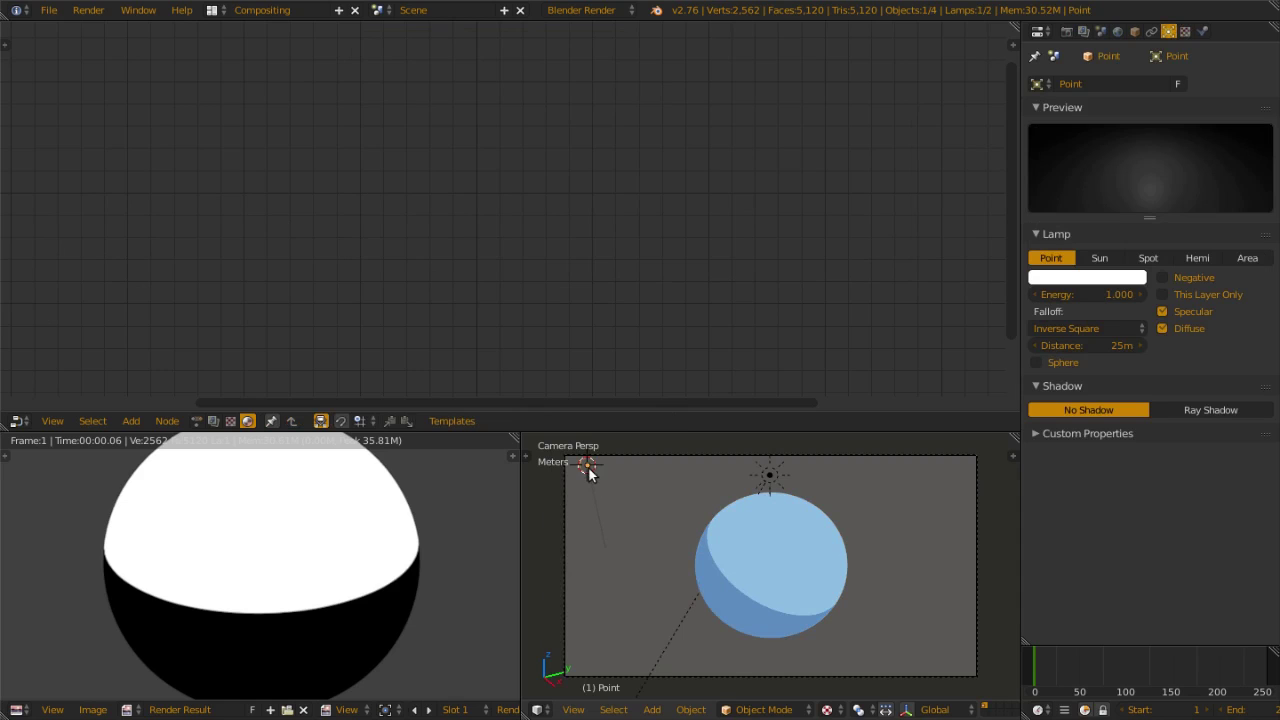
# Step: Move the point lamp around the sphere to test its effect on the shading, and return it to its starting spot
pyautogui.press('g')
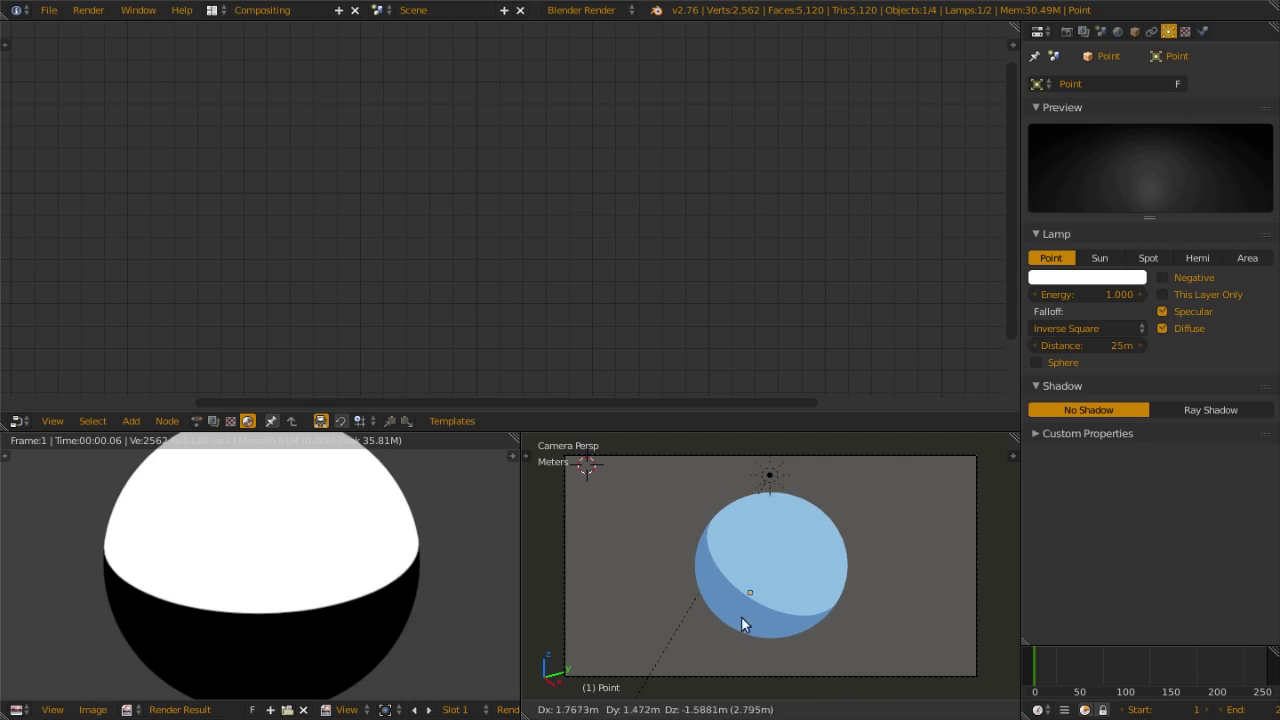
pyautogui.click(702, 480)
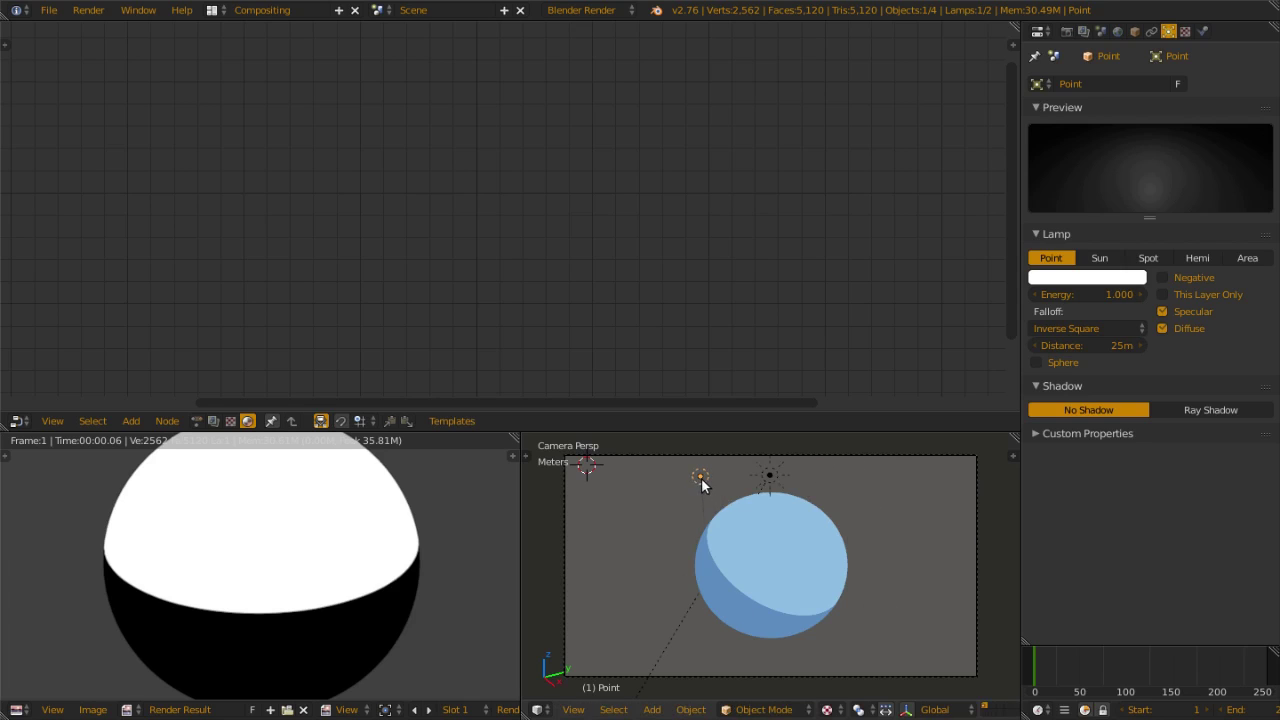
pyautogui.press('g')
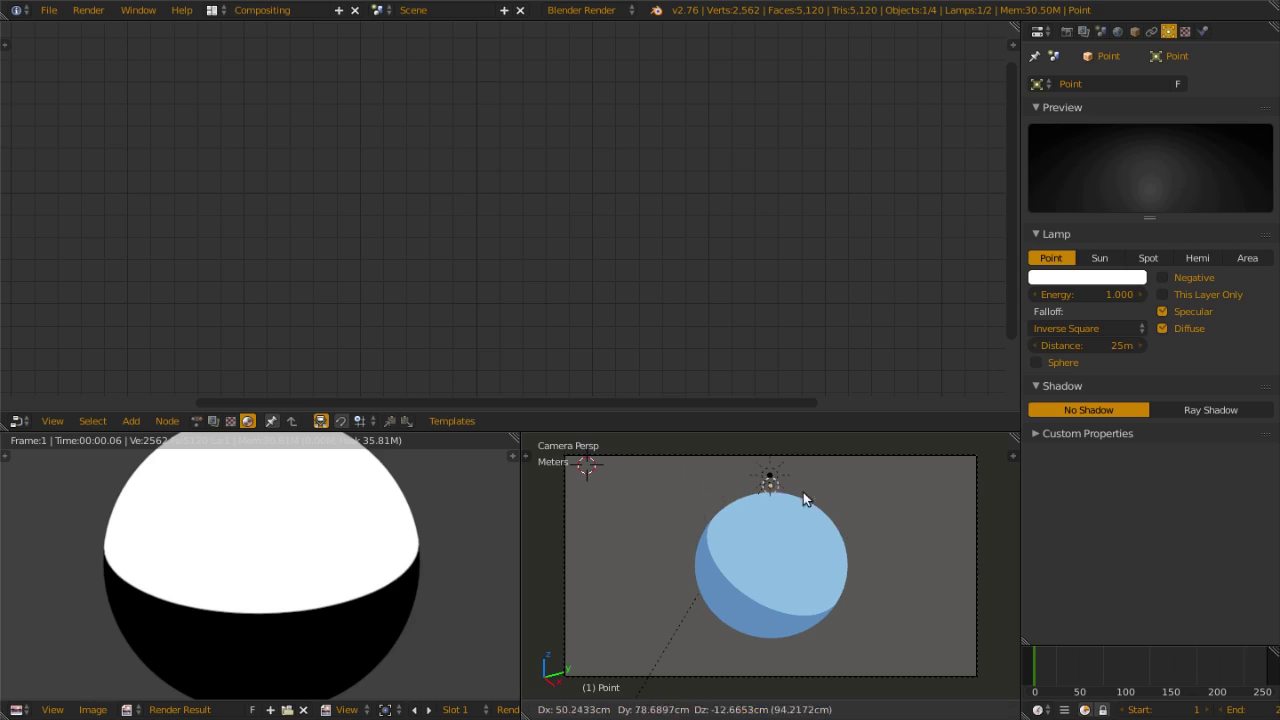
pyautogui.click(592, 476)
# Step: Reselect the ico sphere and move it to the left half of the camera frame
pyautogui.rightClick(714, 529)
pyautogui.scroll(-2, 332, 302)
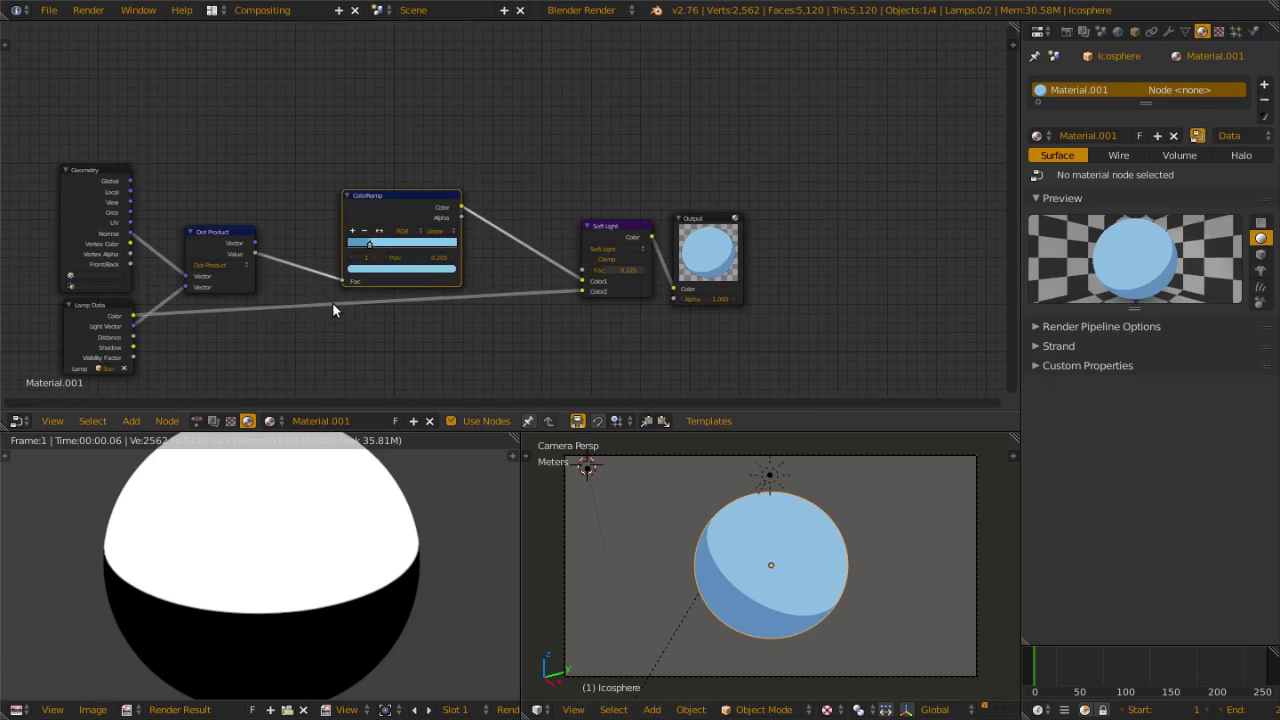
pyautogui.scroll(5, 446, 254)
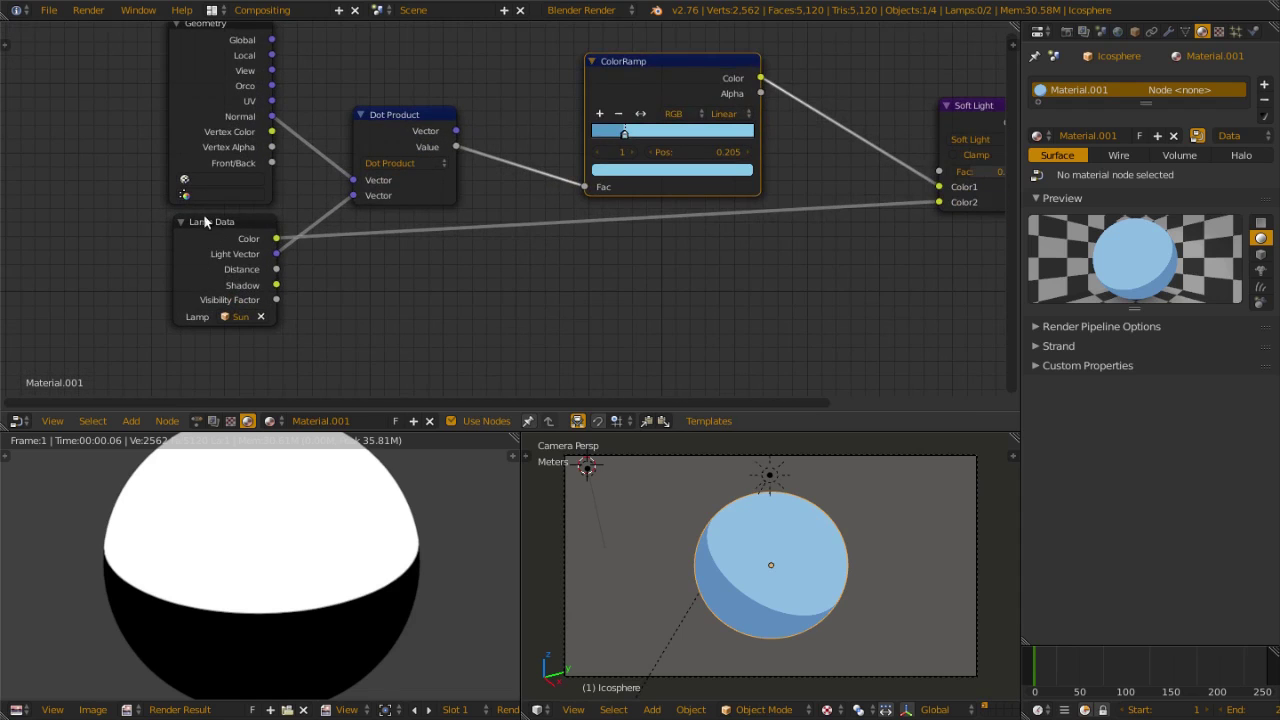
pyautogui.scroll(-2, 685, 254)
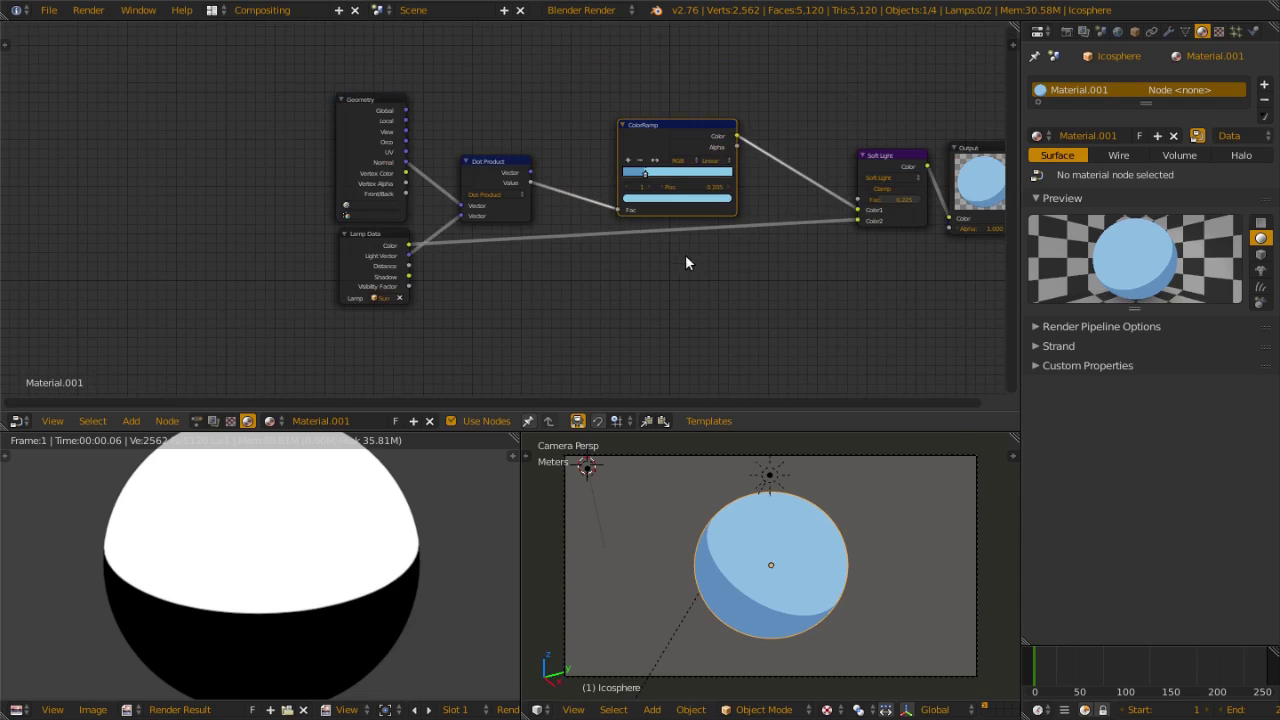
pyautogui.moveTo(777, 237); pyautogui.dragTo(638, 234, button='middle')
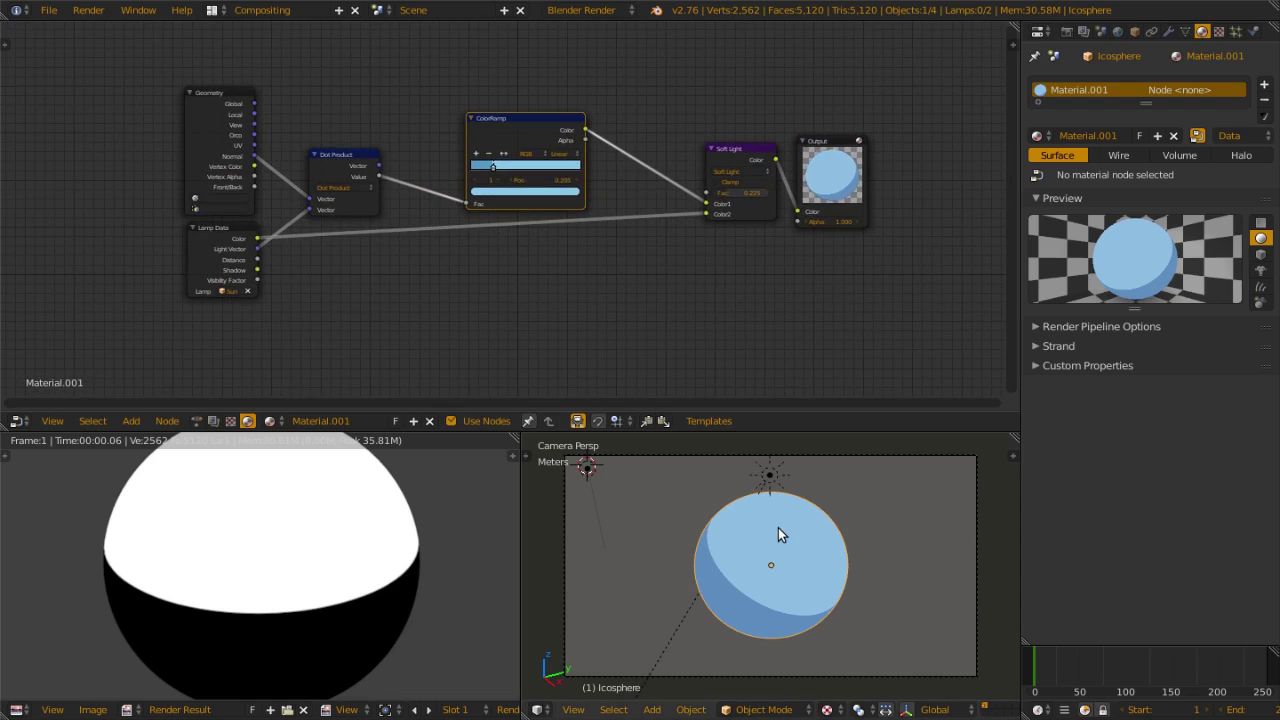
pyautogui.rightClick(770, 544)
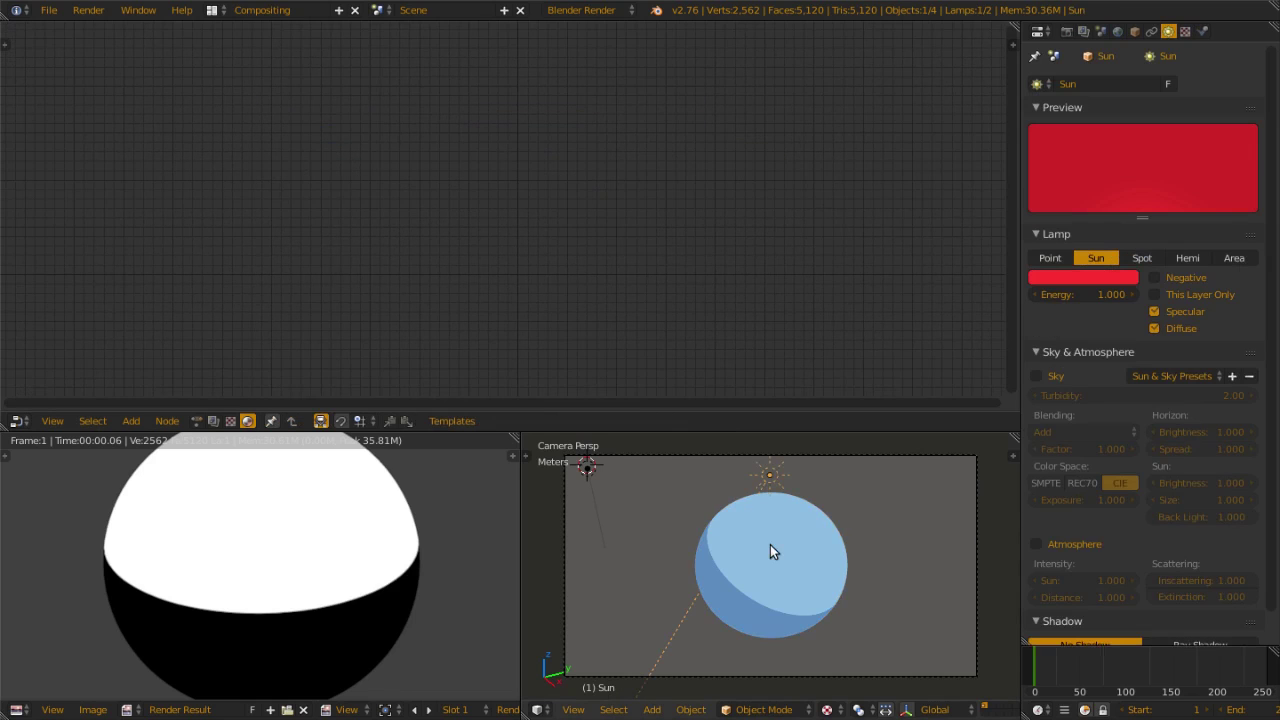
pyautogui.rightClick(792, 551)
pyautogui.press('g')
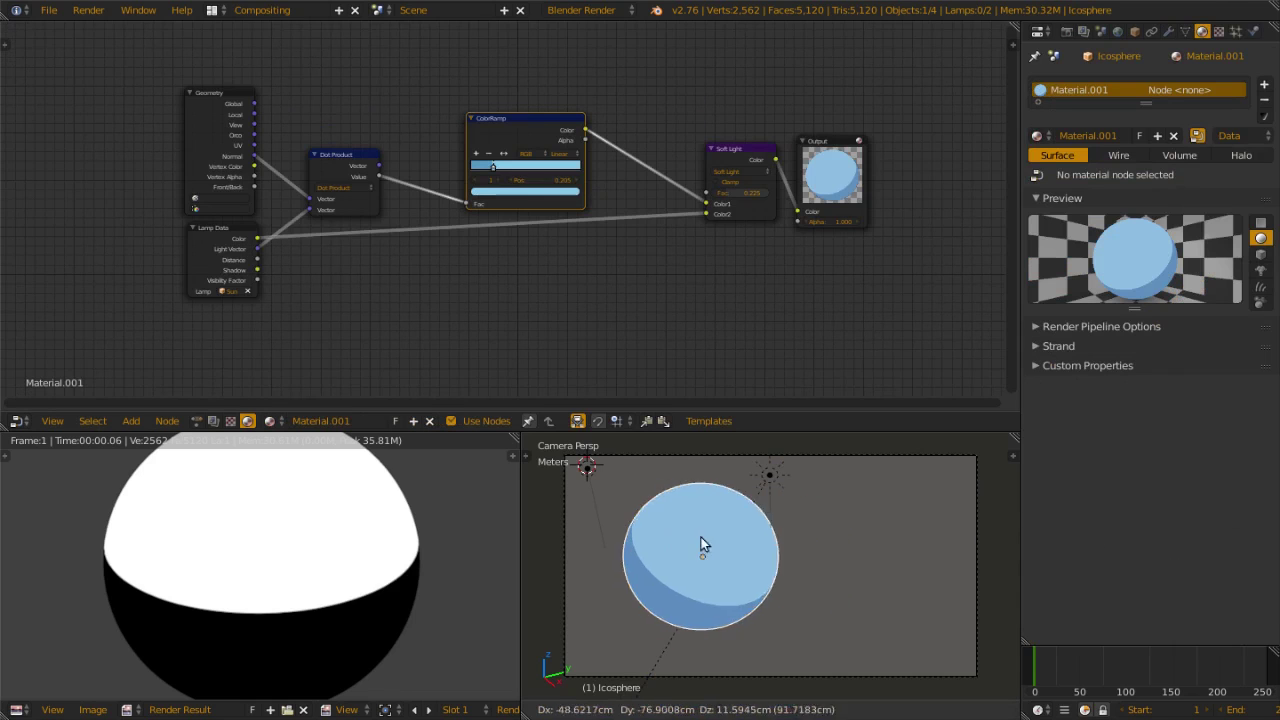
pyautogui.click(697, 552)
# Step: Duplicate the ico sphere, place the copy in the right half of the camera frame, and give it its own single-user material
pyautogui.hotkey('shift', 'd')
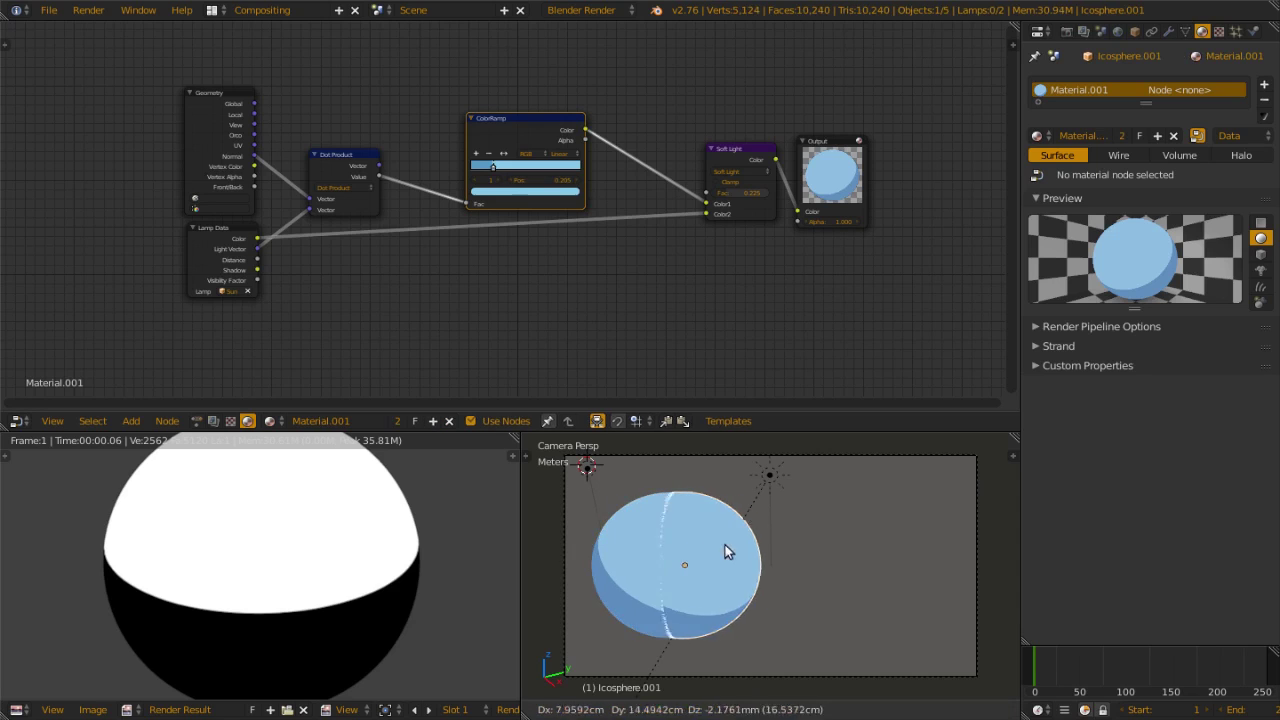
pyautogui.click(879, 546)
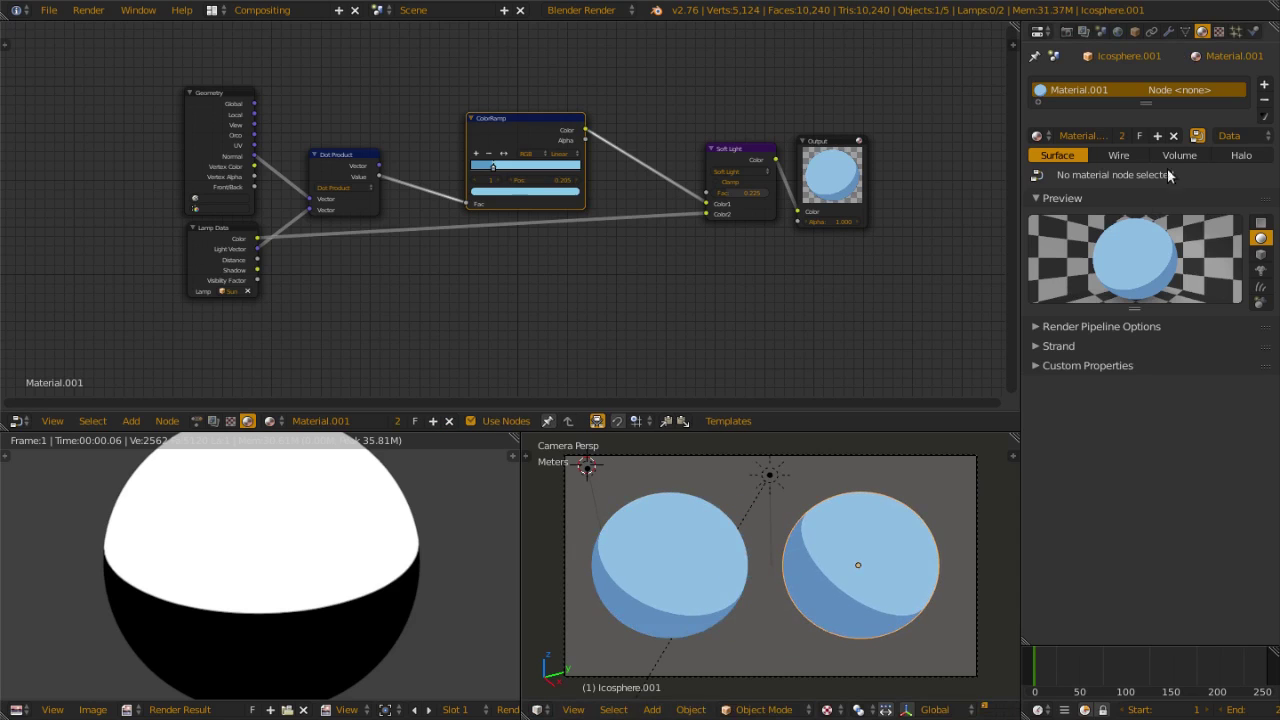
pyautogui.click(1122, 136)
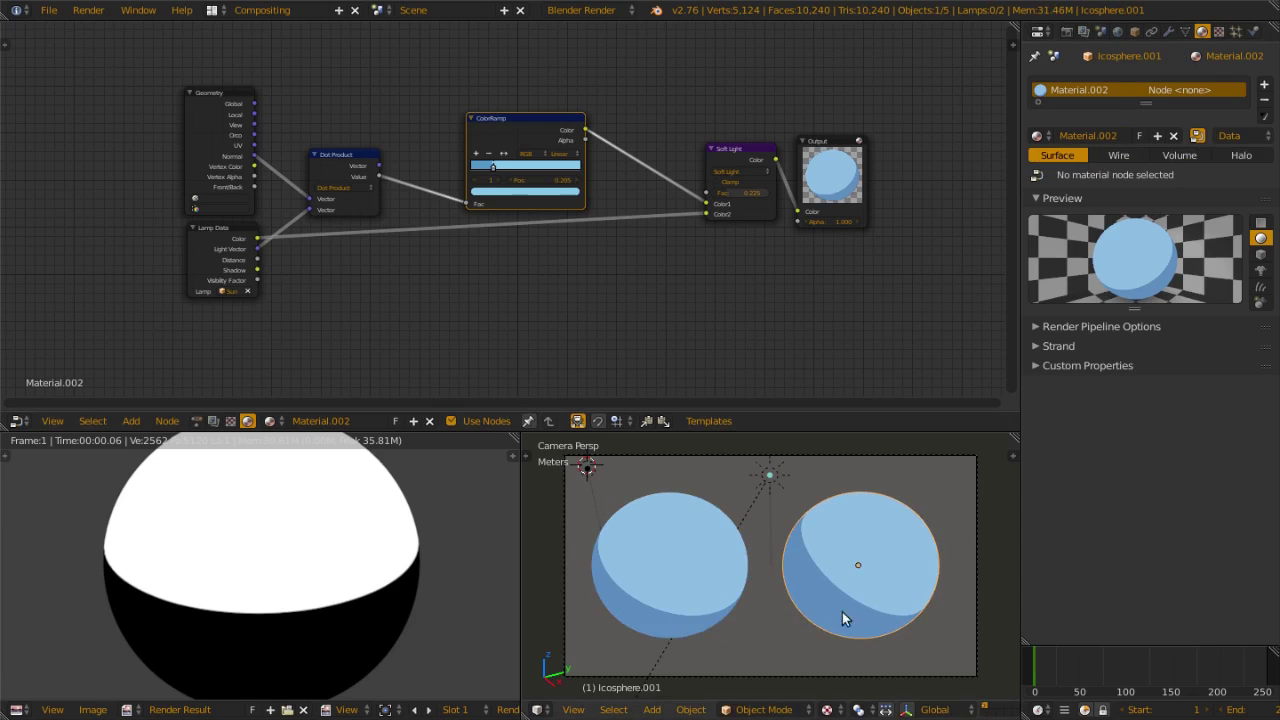
# Step: Recolour the ColorRamp's light stop on the duplicate sphere to light green, about R 0.384, G 0.611, B 0.178
pyautogui.scroll(4, 530, 175)
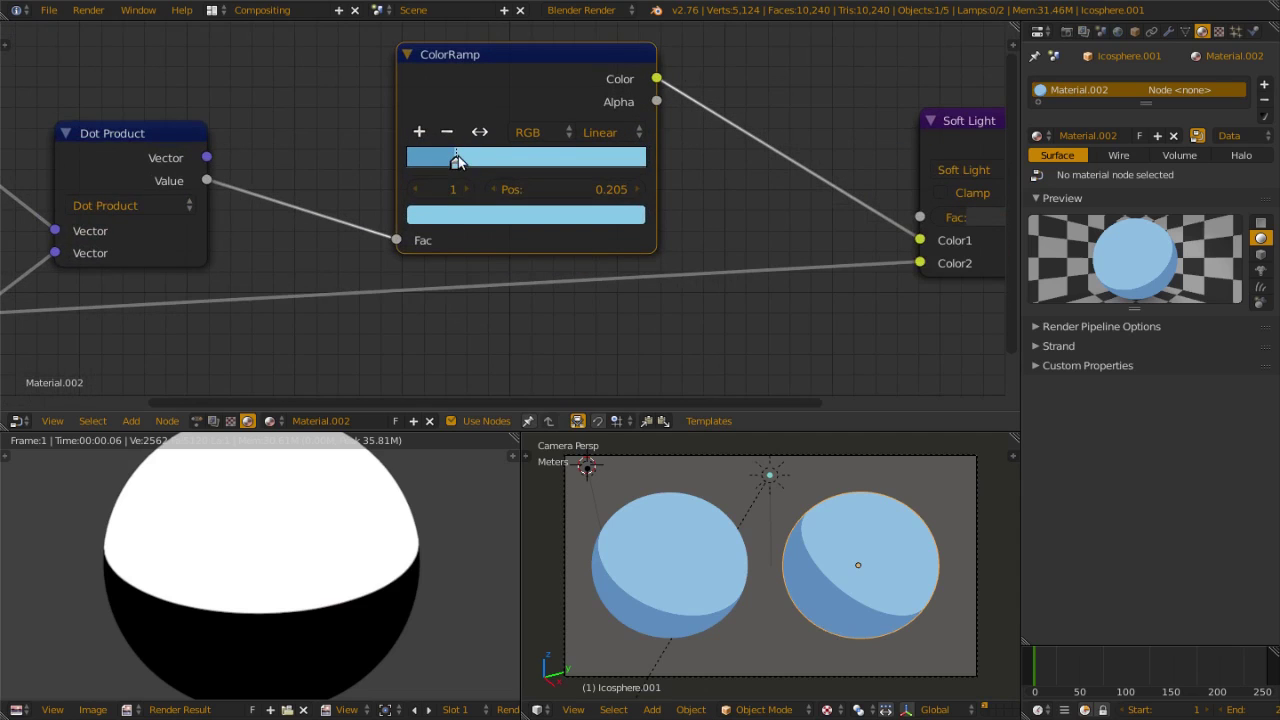
pyautogui.click(466, 213)
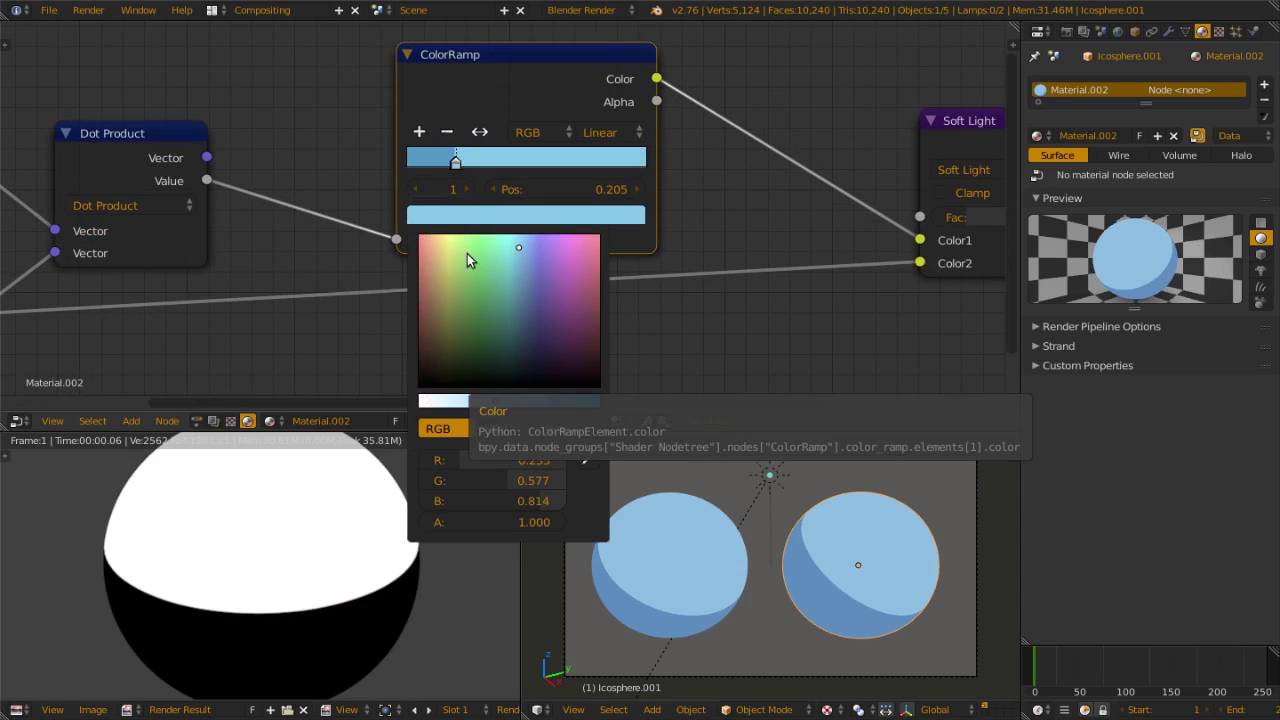
pyautogui.click(461, 264)
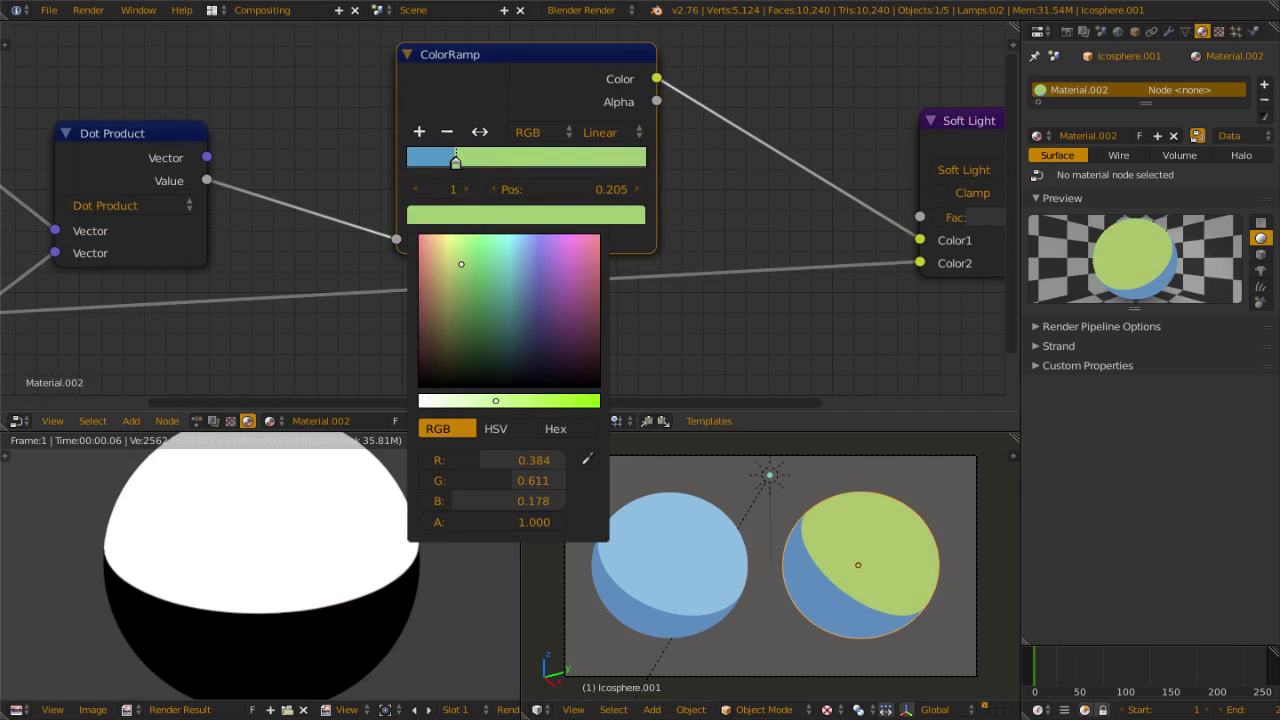
# Step: Recolour the ColorRamp's dark stop to a saturated green, about R 0.056, G 0.358, B 0.032
pyautogui.click(452, 165)
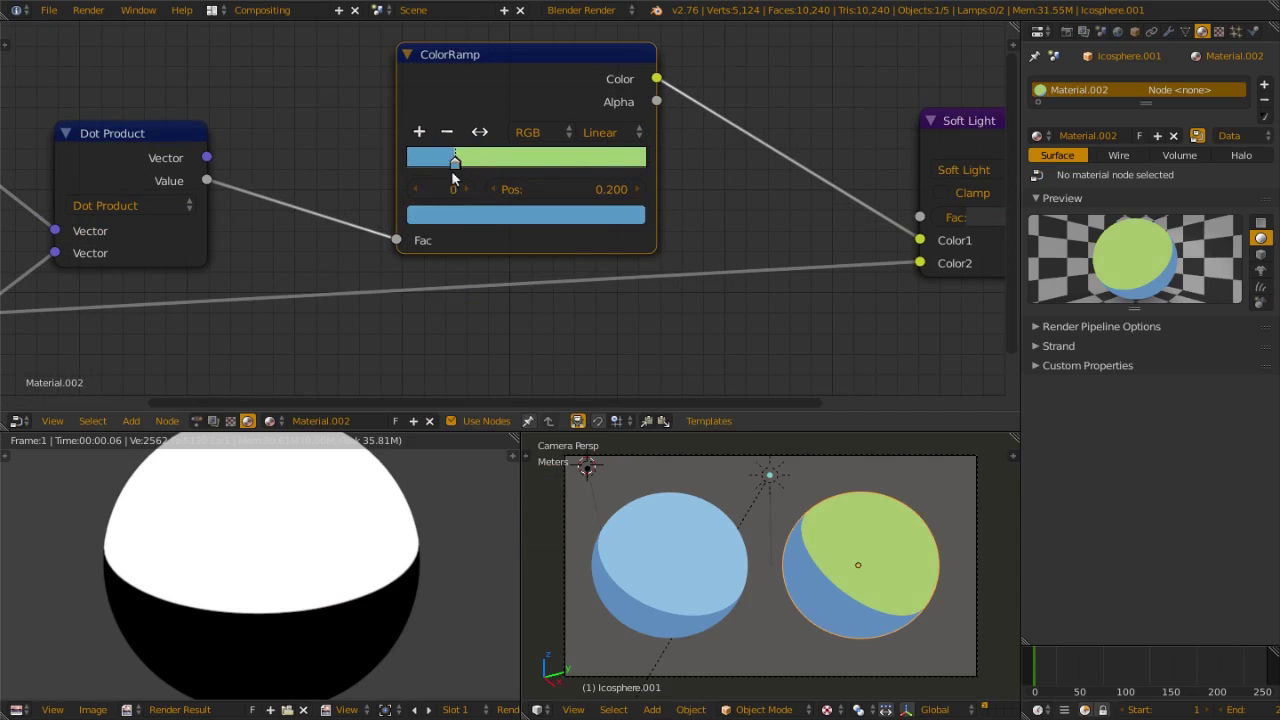
pyautogui.click(464, 215)
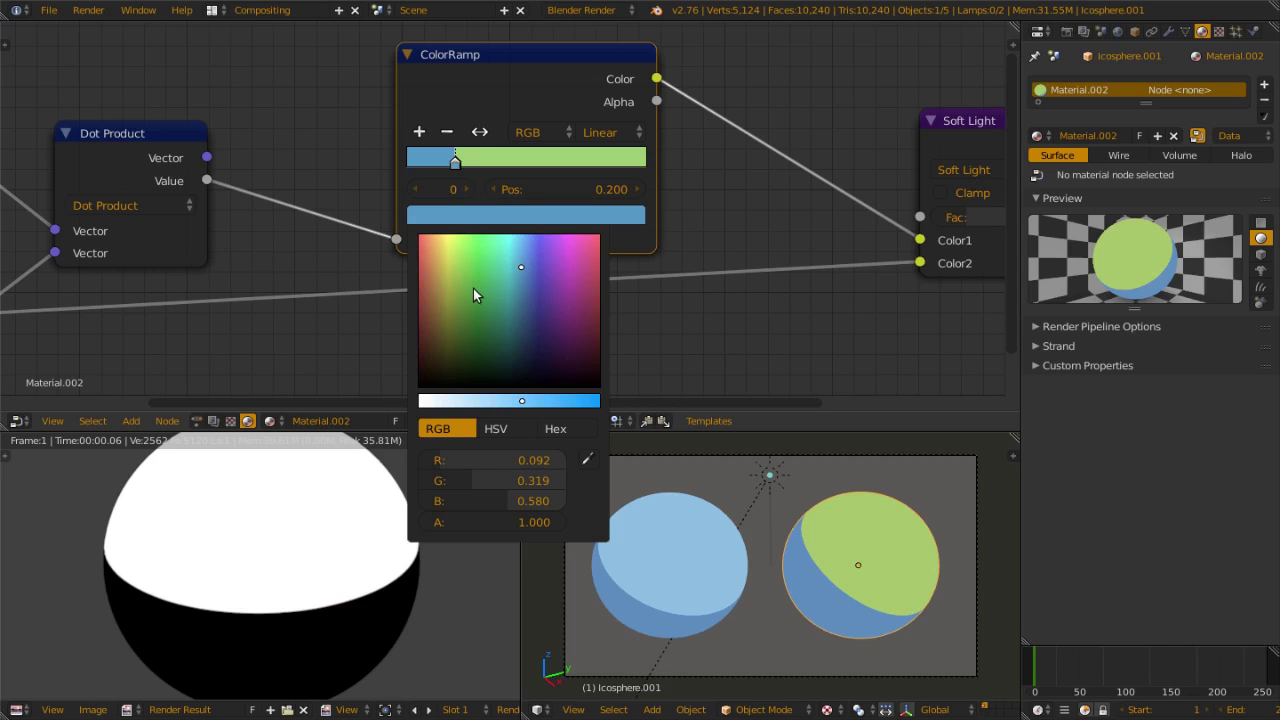
pyautogui.click(473, 290)
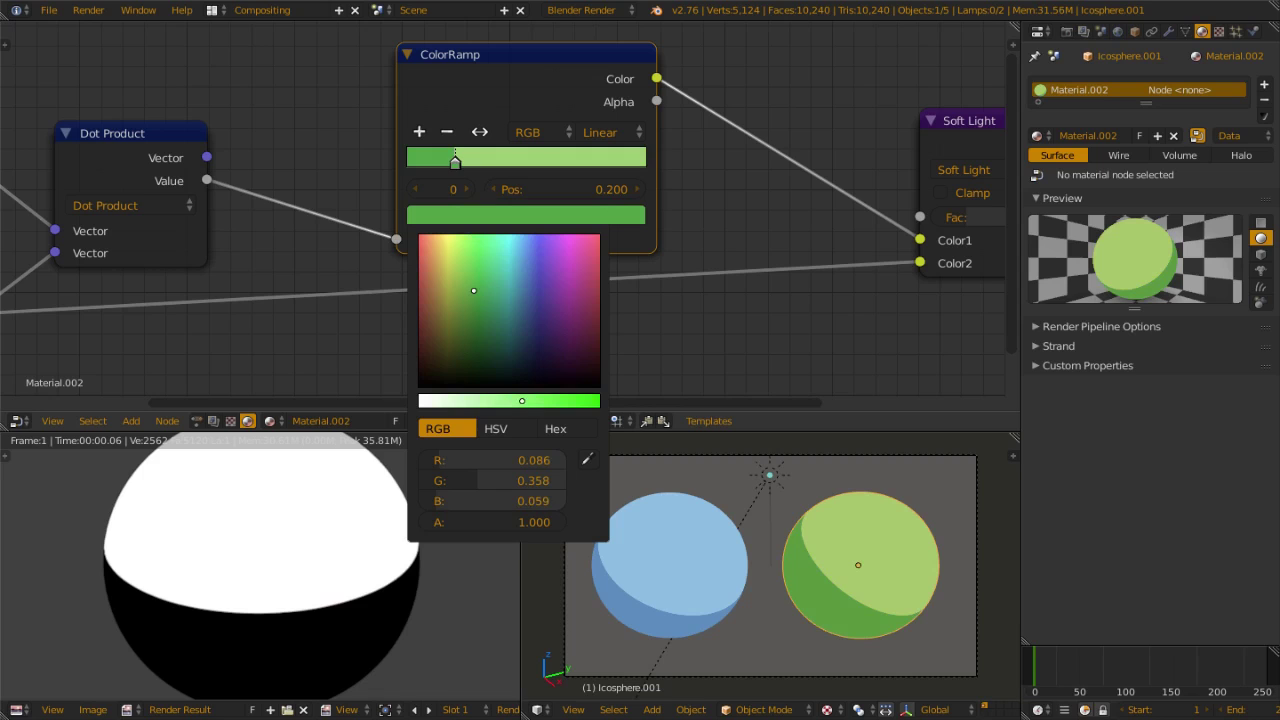
pyautogui.moveTo(521, 401); pyautogui.dragTo(543, 401)
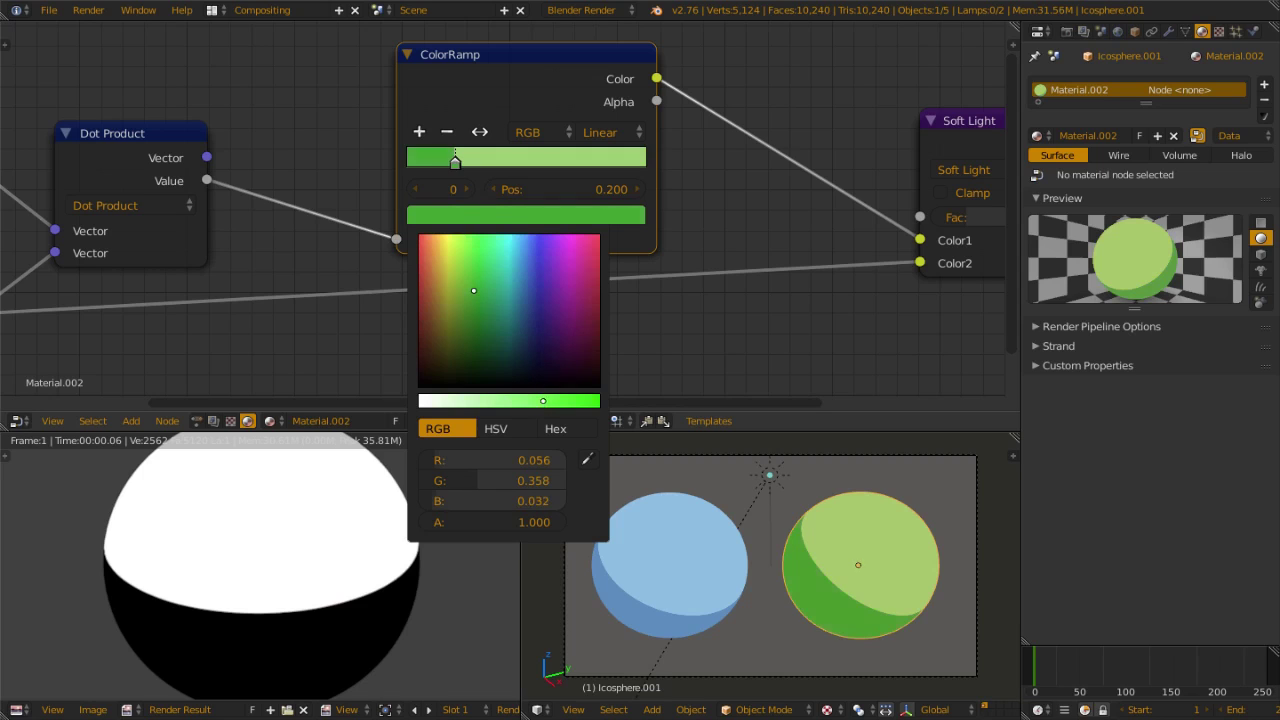
# Step: Increase the saturation of the ColorRamp's light green stop
pyautogui.click(453, 159)
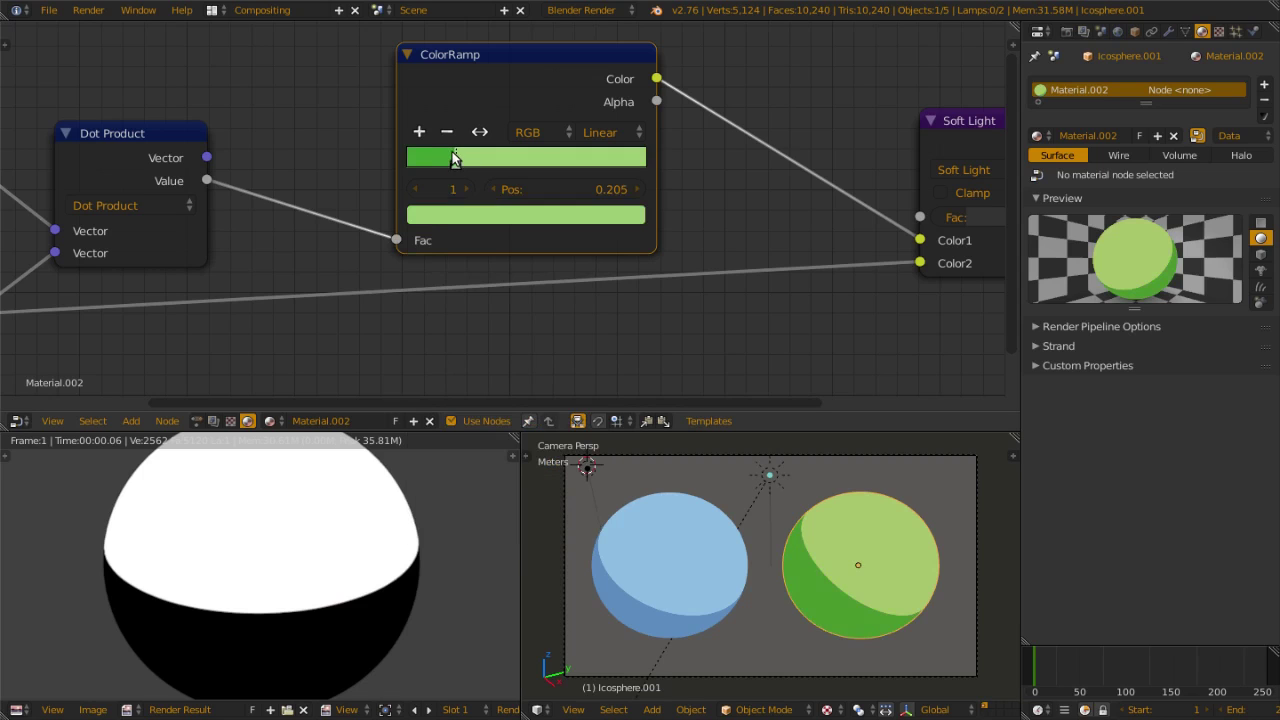
pyautogui.click(474, 218)
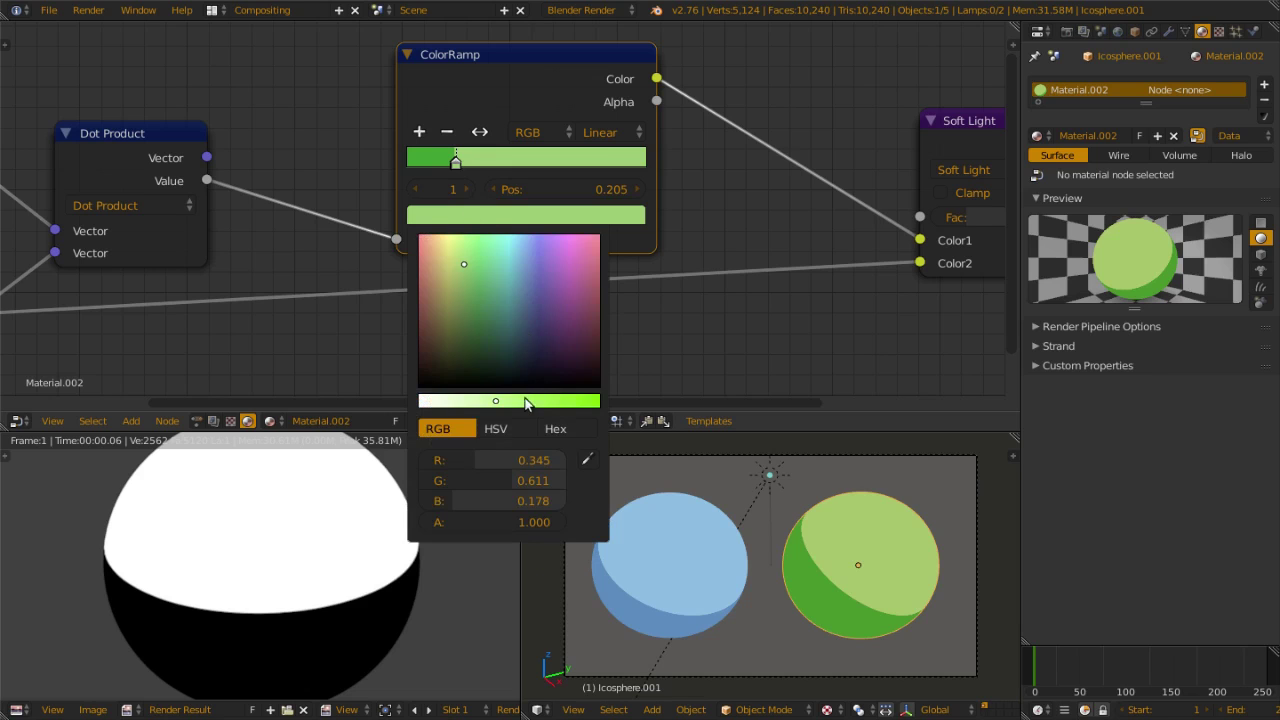
pyautogui.scroll(-4, 721, 289)
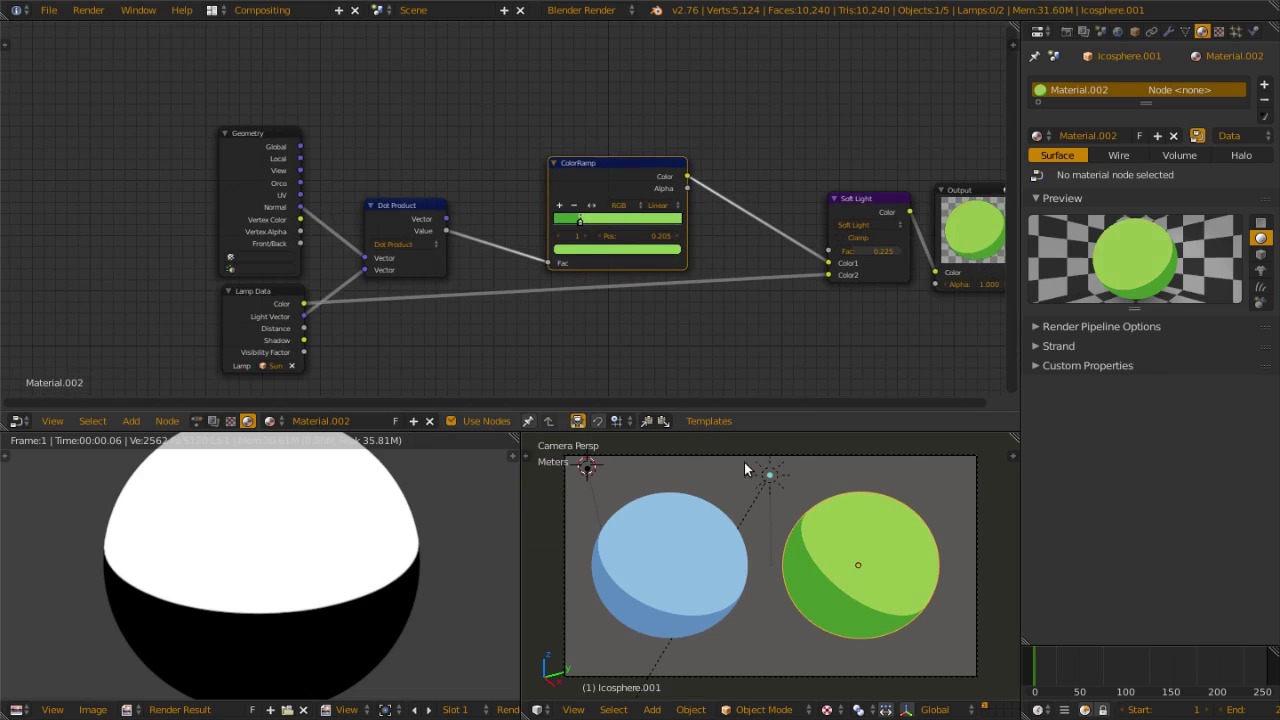
# Step: Rotate the sun lamp freely so both spheres are lit from the upper left and shaded at the lower right
pyautogui.rightClick(770, 476)
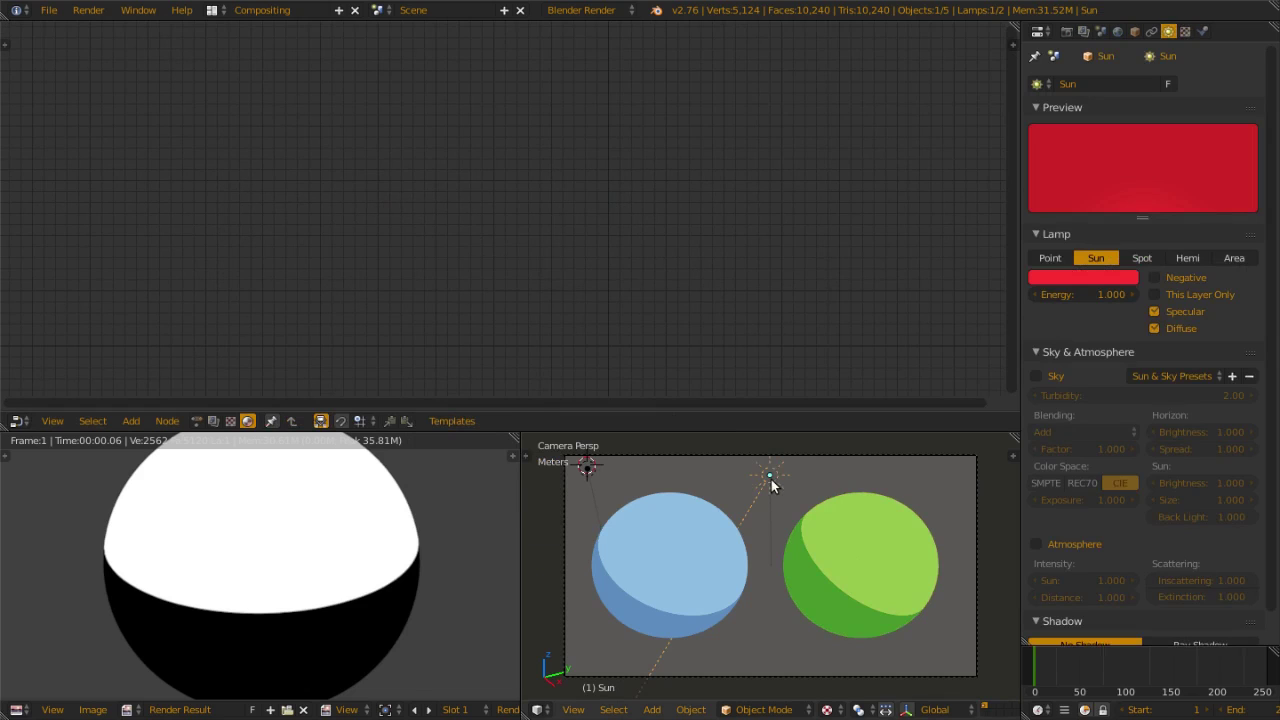
pyautogui.press('r')
pyautogui.press('r')
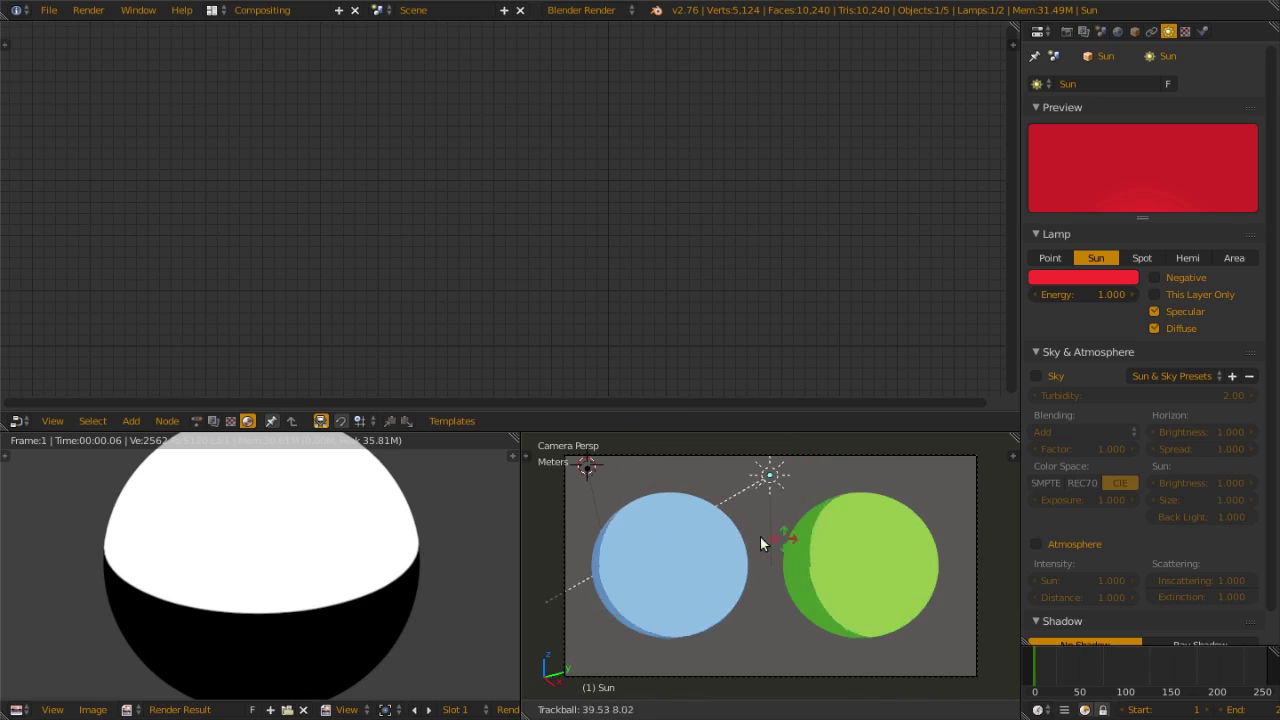
pyautogui.click(619, 503)
# Step: Move the point lamp above the blue sphere, just beside the sun lamp
pyautogui.rightClick(589, 474)
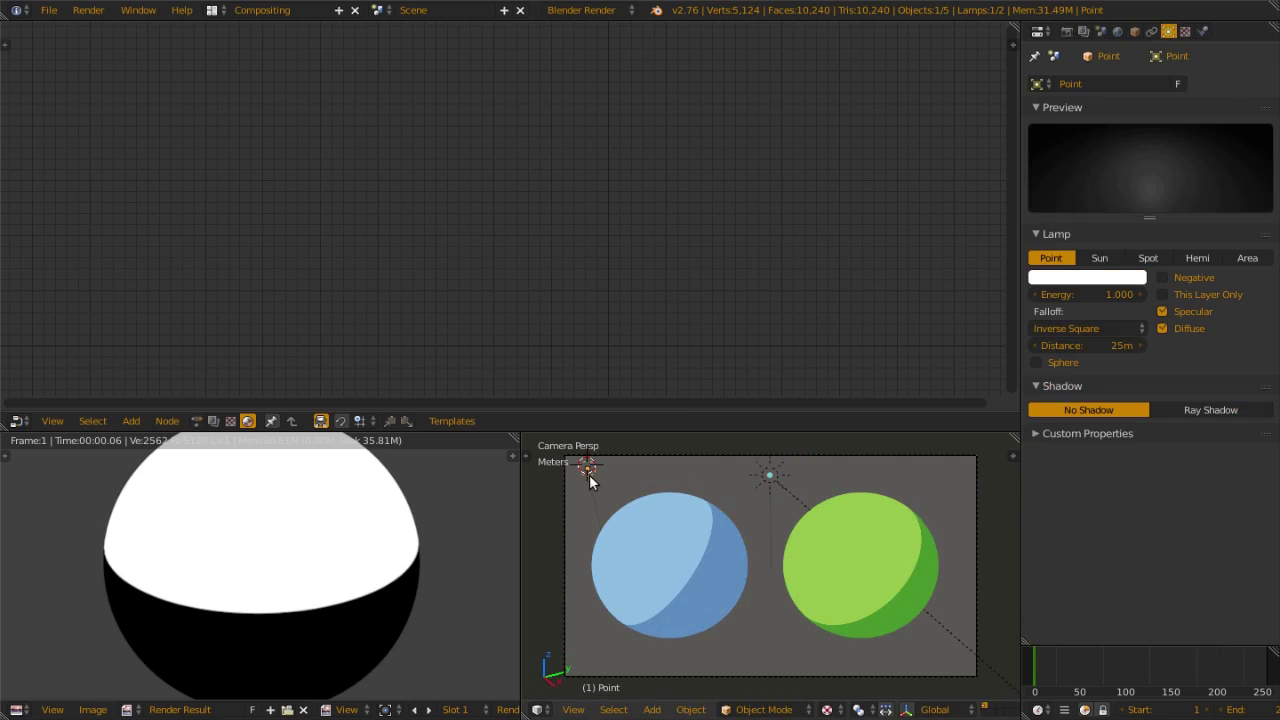
pyautogui.press('g')
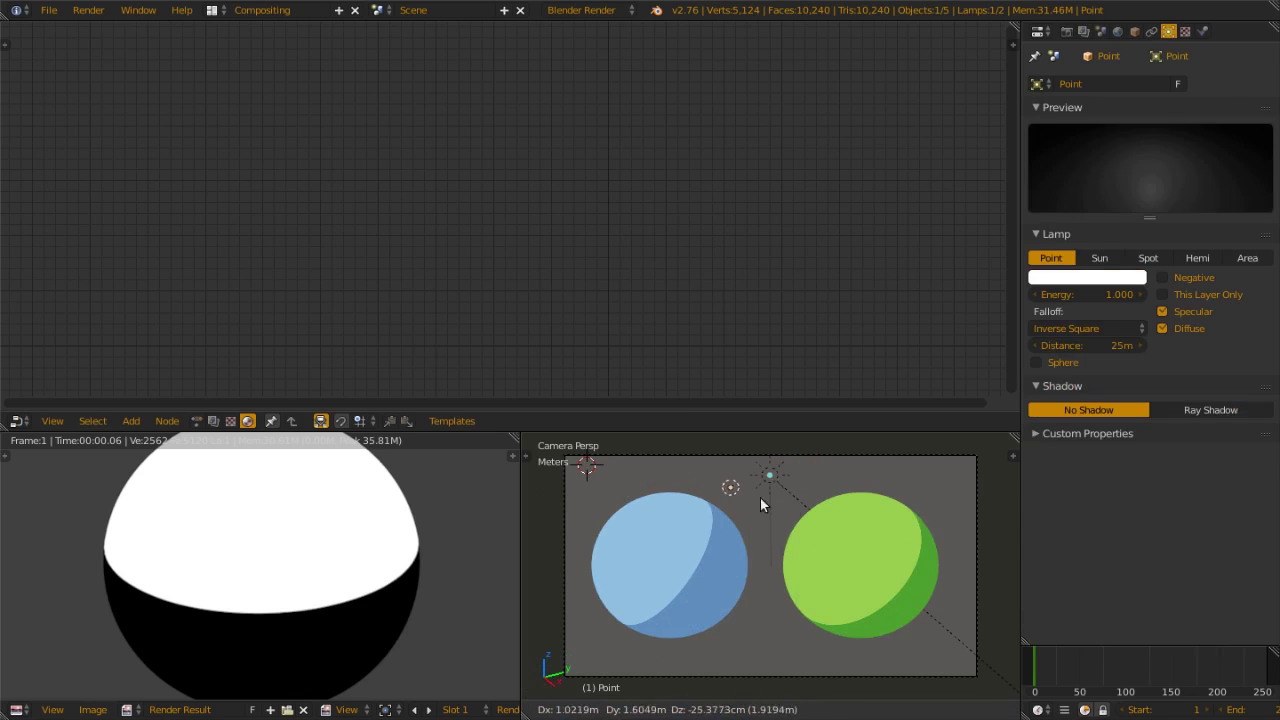
pyautogui.click(747, 482)
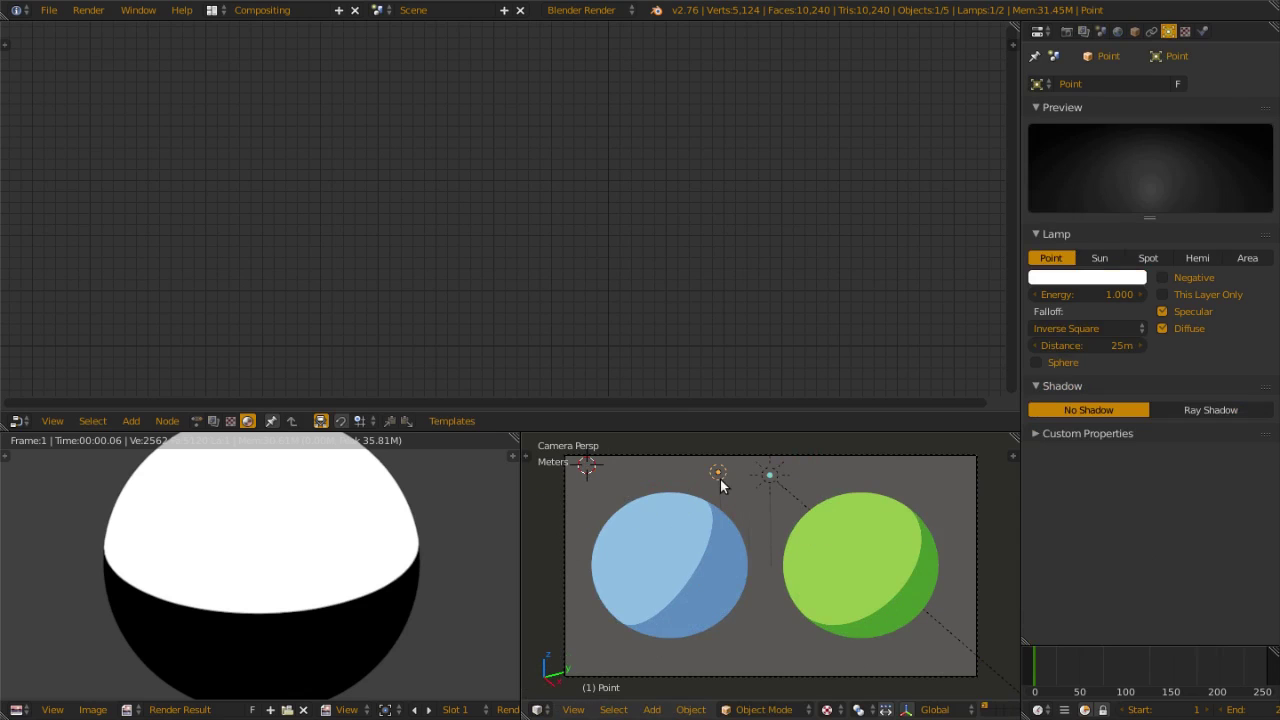
# Step: Select the green sphere and move its Lamp Data, Dot Product, ColorRamp, Soft Light and Output nodes into a more compact layout
pyautogui.rightClick(799, 550)
pyautogui.scroll(-2, 737, 206)
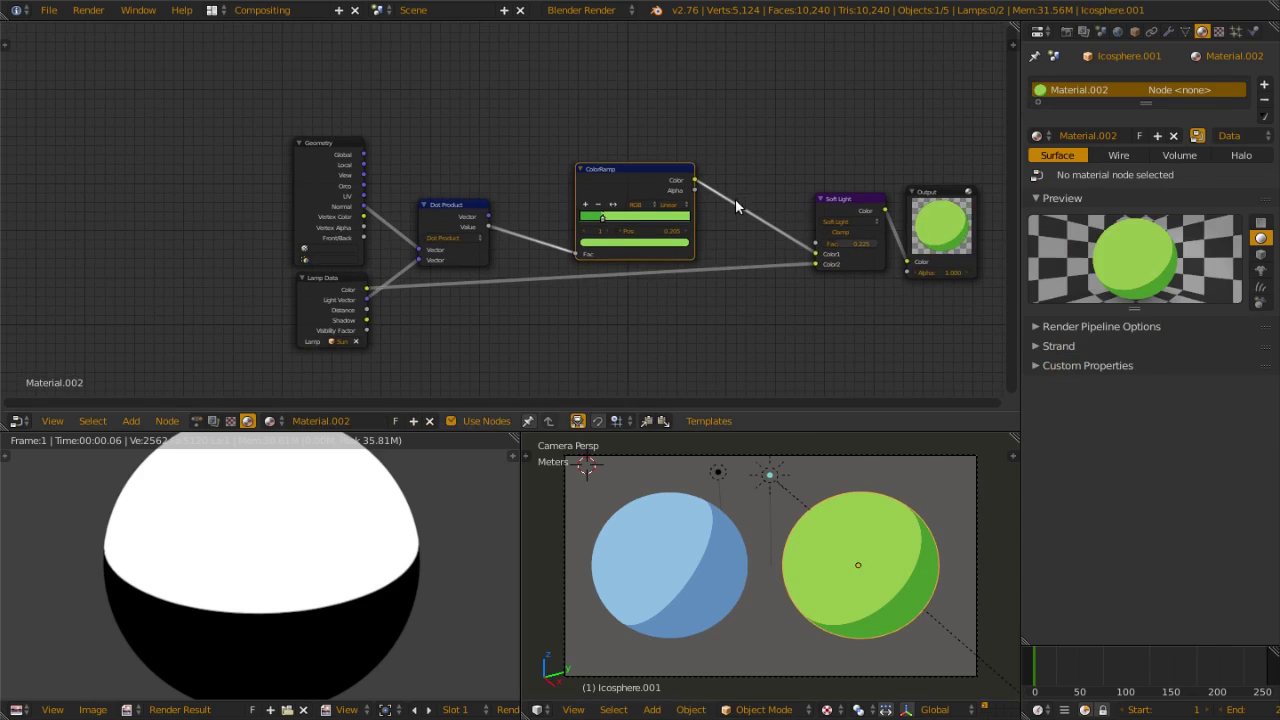
pyautogui.scroll(3, 270, 334)
pyautogui.moveTo(425, 305); pyautogui.dragTo(341, 313, button='middle')
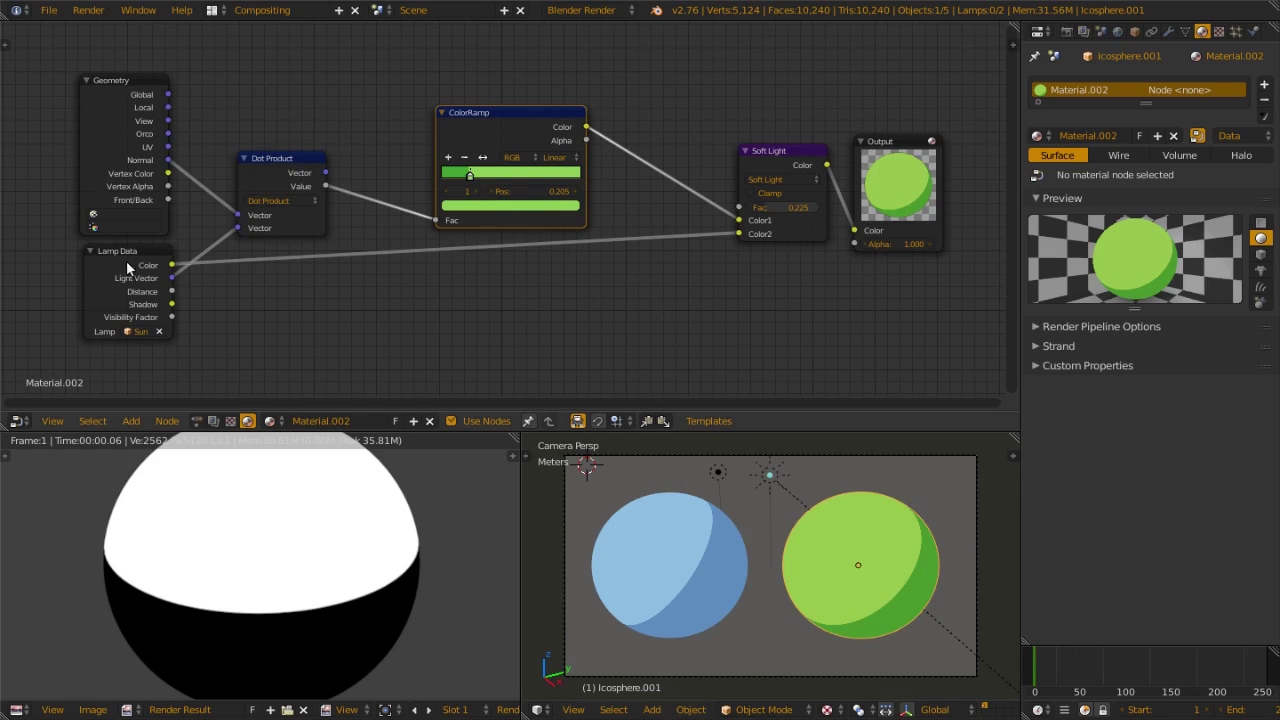
pyautogui.moveTo(113, 256); pyautogui.dragTo(106, 257)
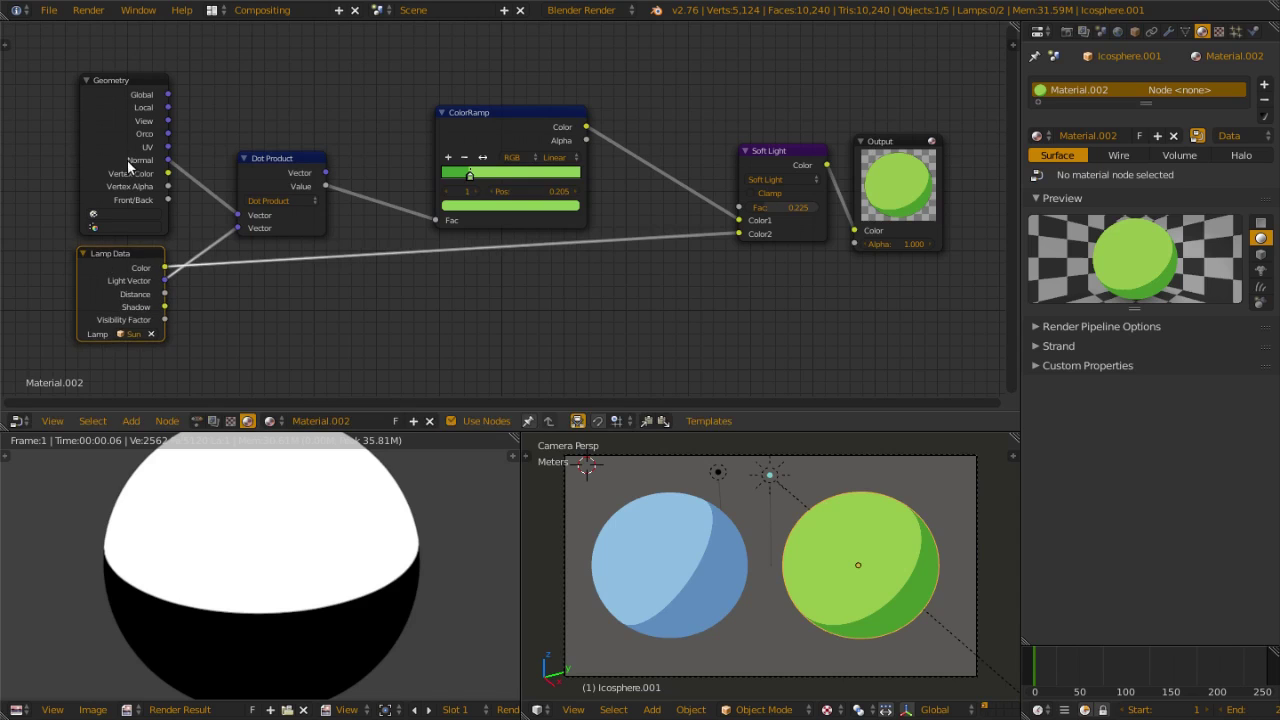
pyautogui.click(113, 161)
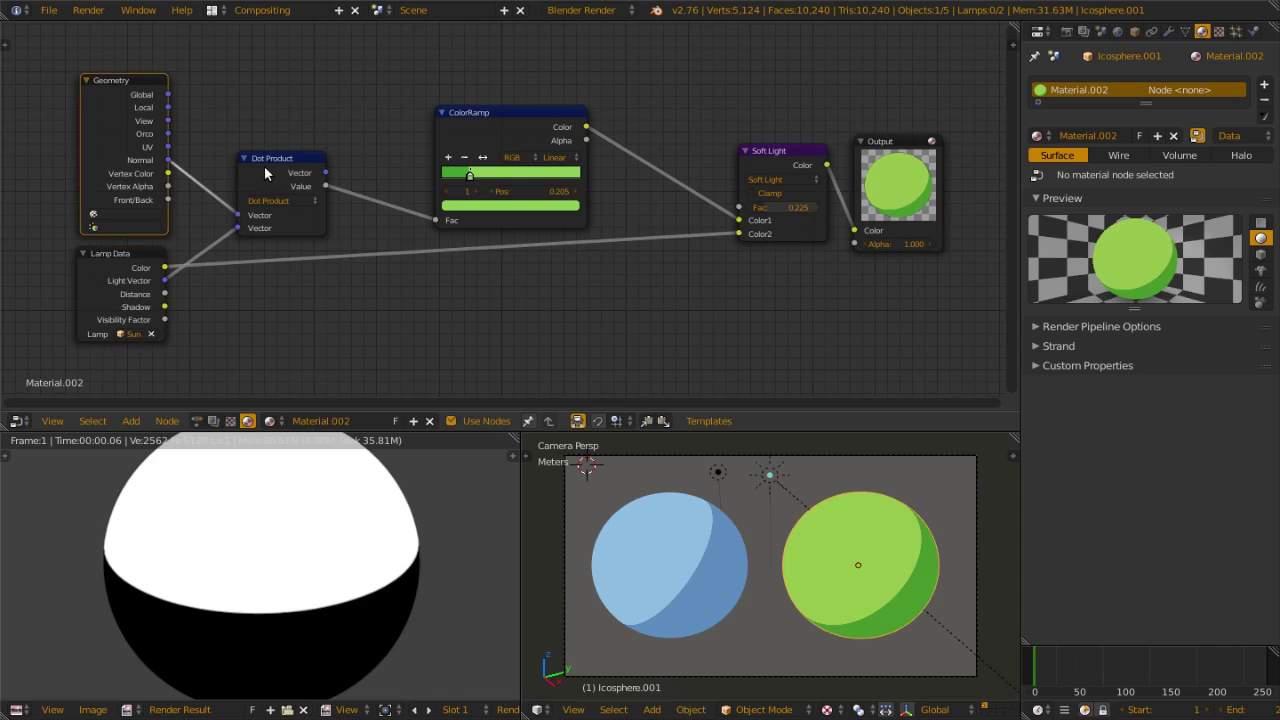
pyautogui.moveTo(264, 165); pyautogui.dragTo(236, 170)
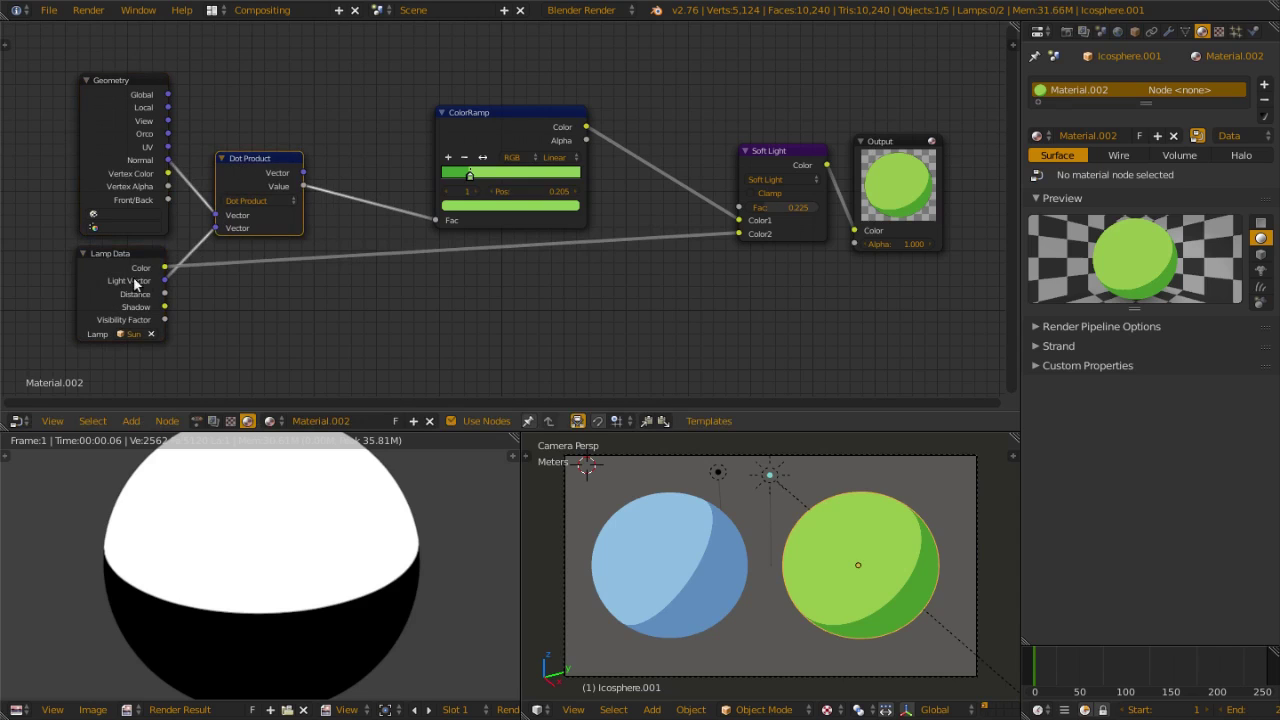
pyautogui.moveTo(474, 122); pyautogui.dragTo(450, 133)
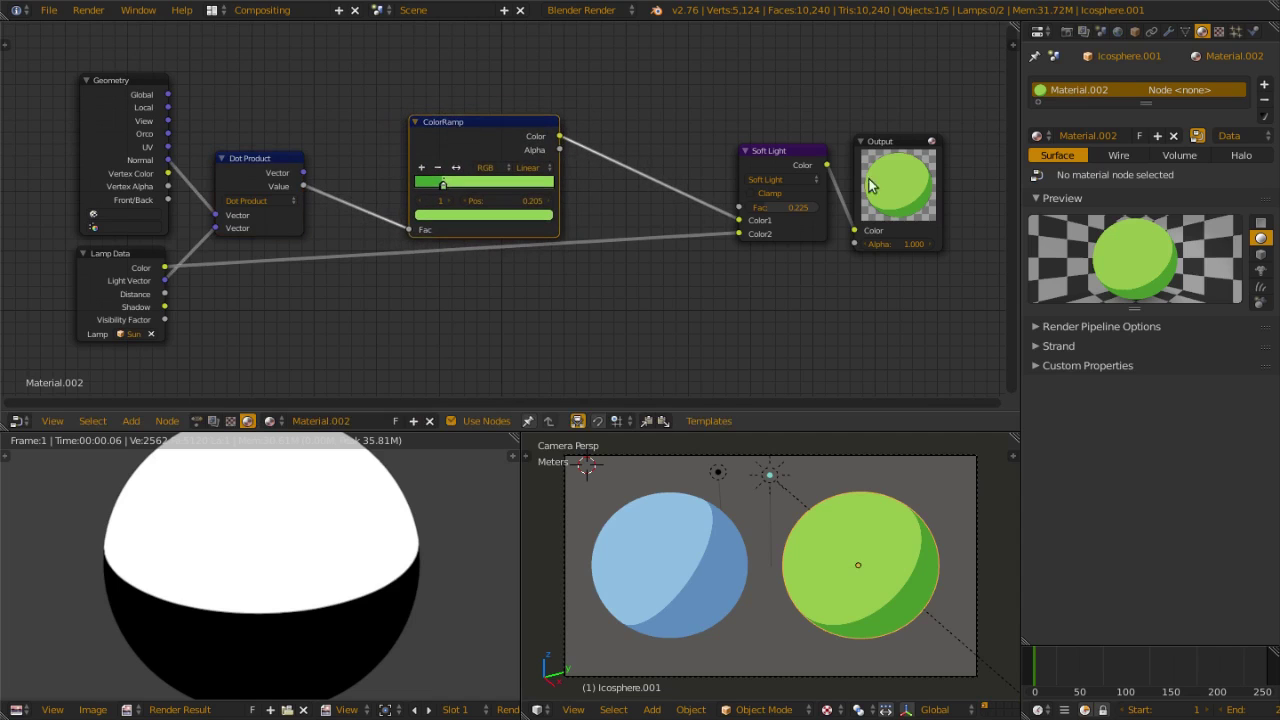
pyautogui.click(776, 160)
pyautogui.moveTo(776, 160); pyautogui.dragTo(699, 161)
pyautogui.moveTo(888, 149); pyautogui.dragTo(822, 158)
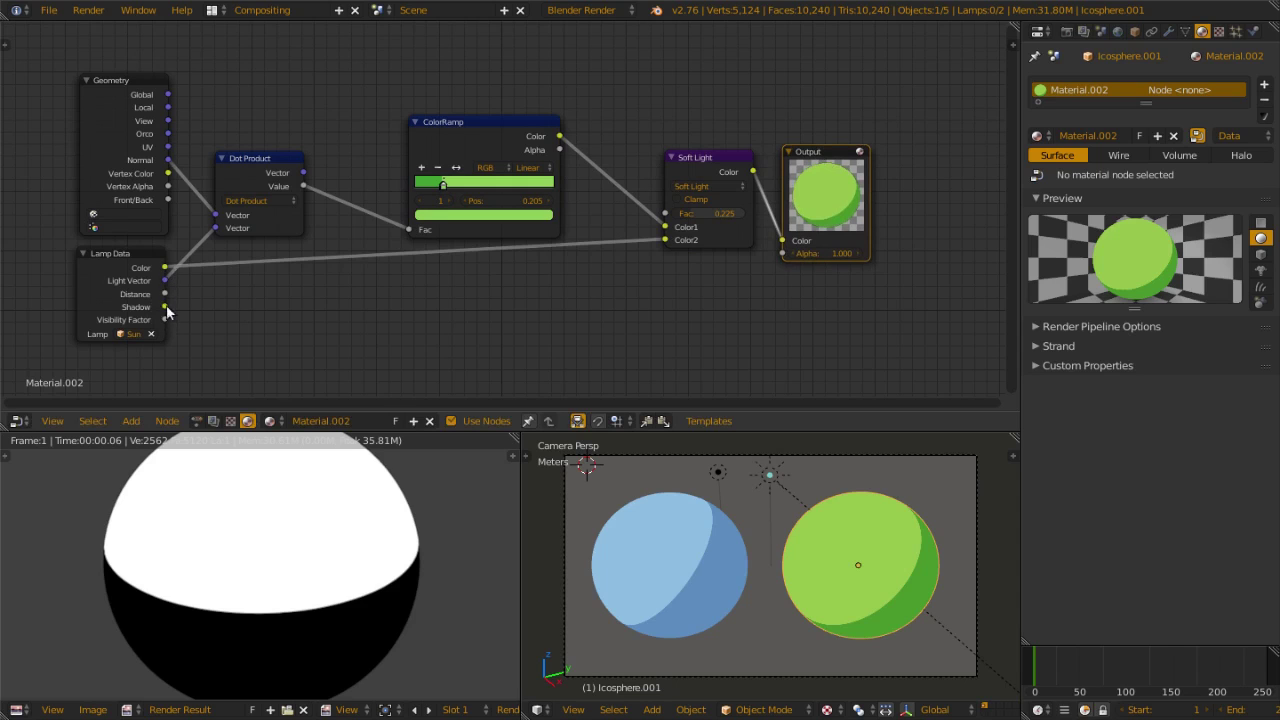
pyautogui.moveTo(600, 263); pyautogui.dragTo(620, 266, button='middle')
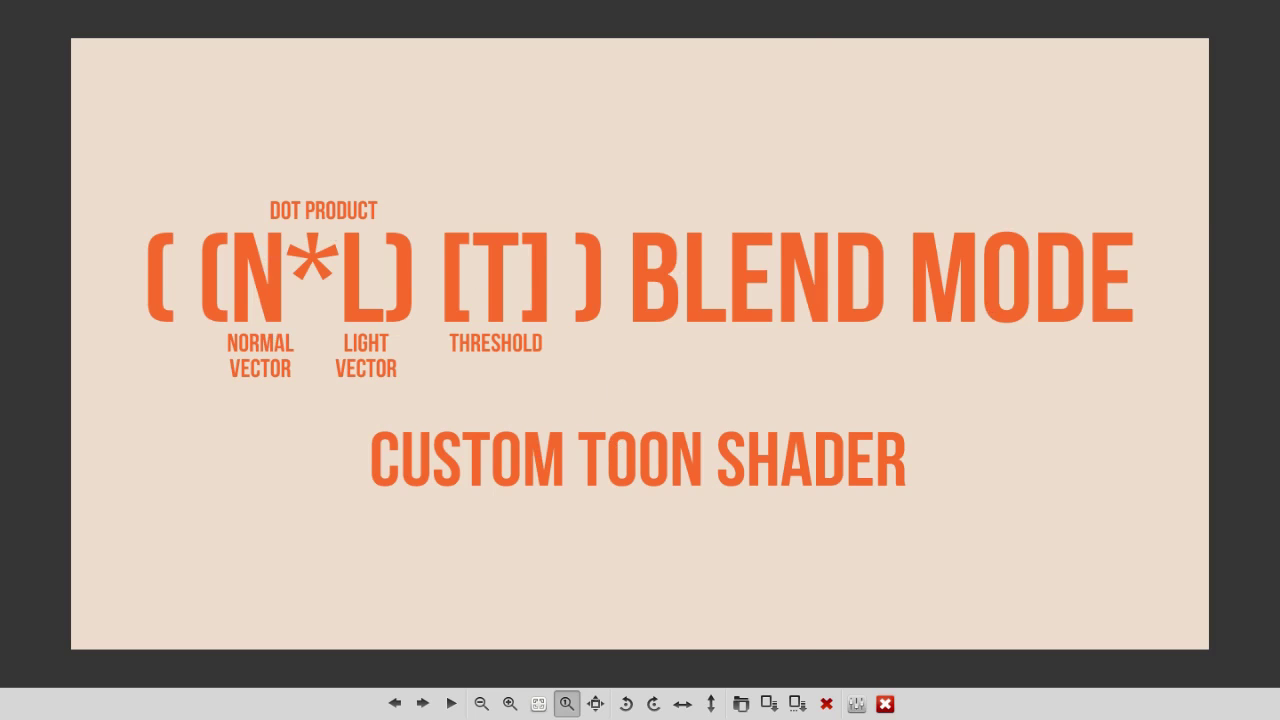
# Step: Select the blue sphere, move its ColorRamp's light blue stop to position 0.813 and change that stop to black
pyautogui.press('Escape')
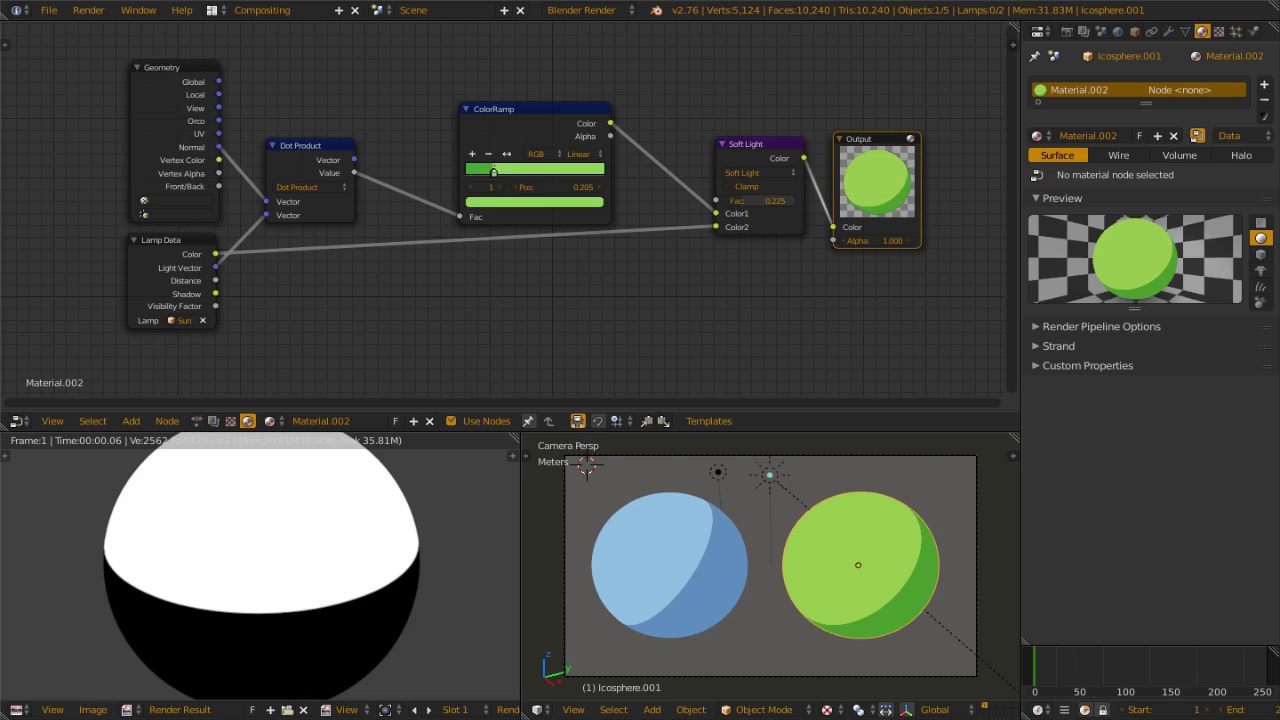
pyautogui.rightClick(694, 567)
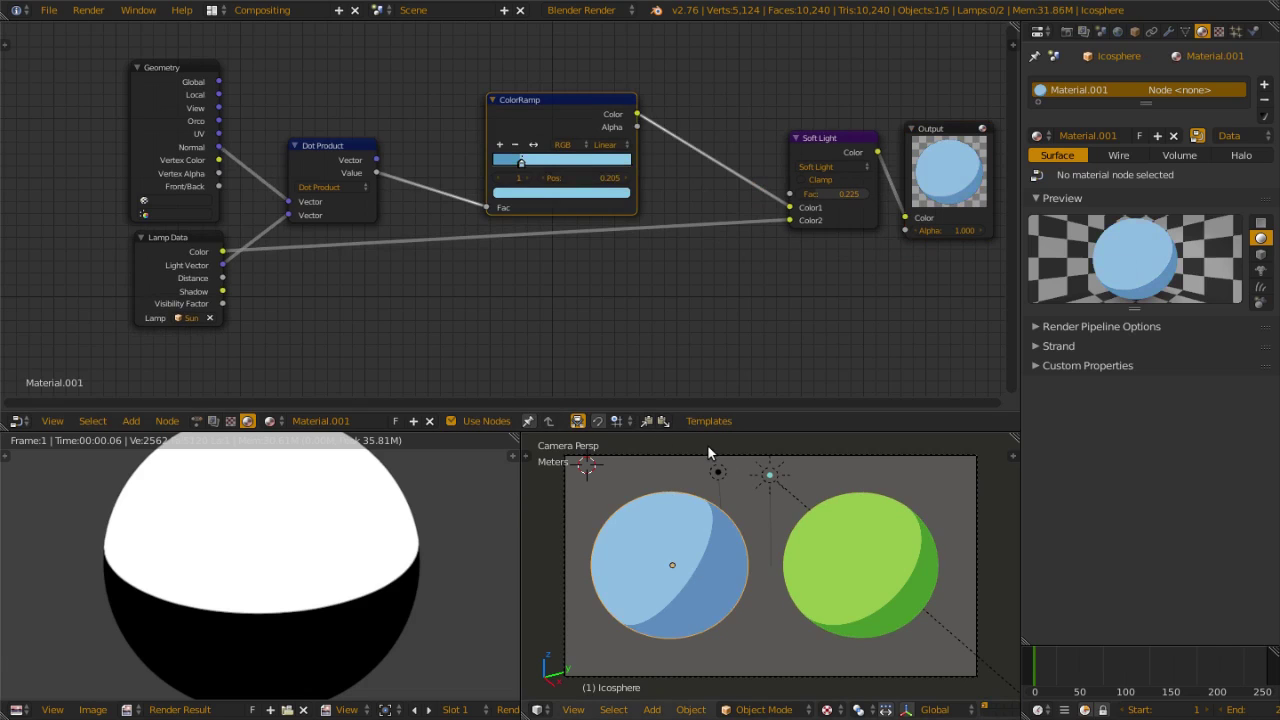
pyautogui.scroll(4, 520, 109)
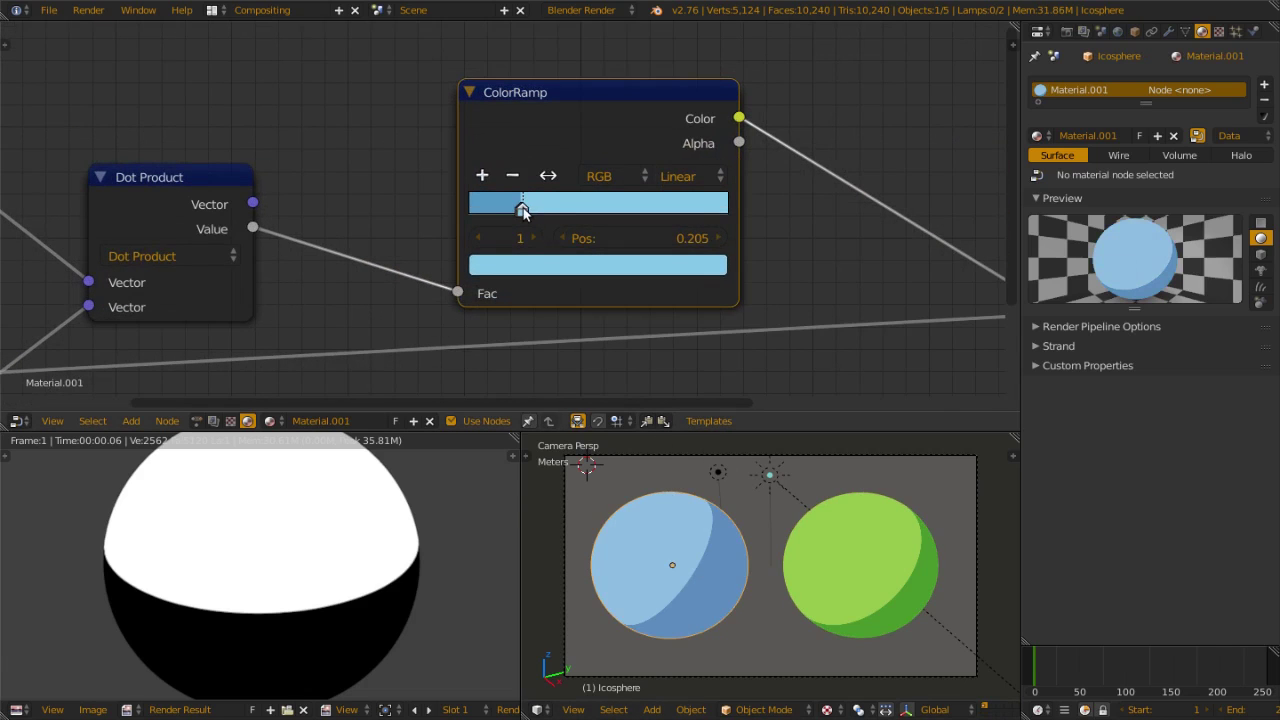
pyautogui.moveTo(522, 209); pyautogui.dragTo(680, 208)
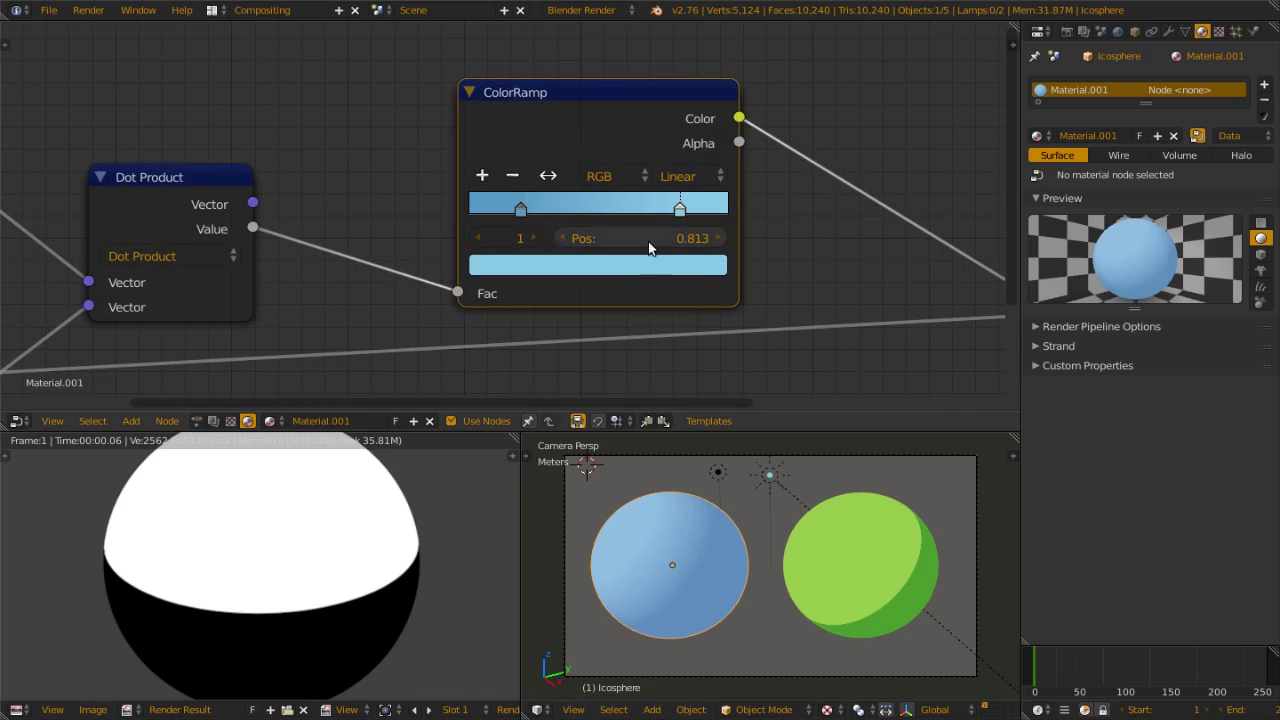
pyautogui.click(619, 270)
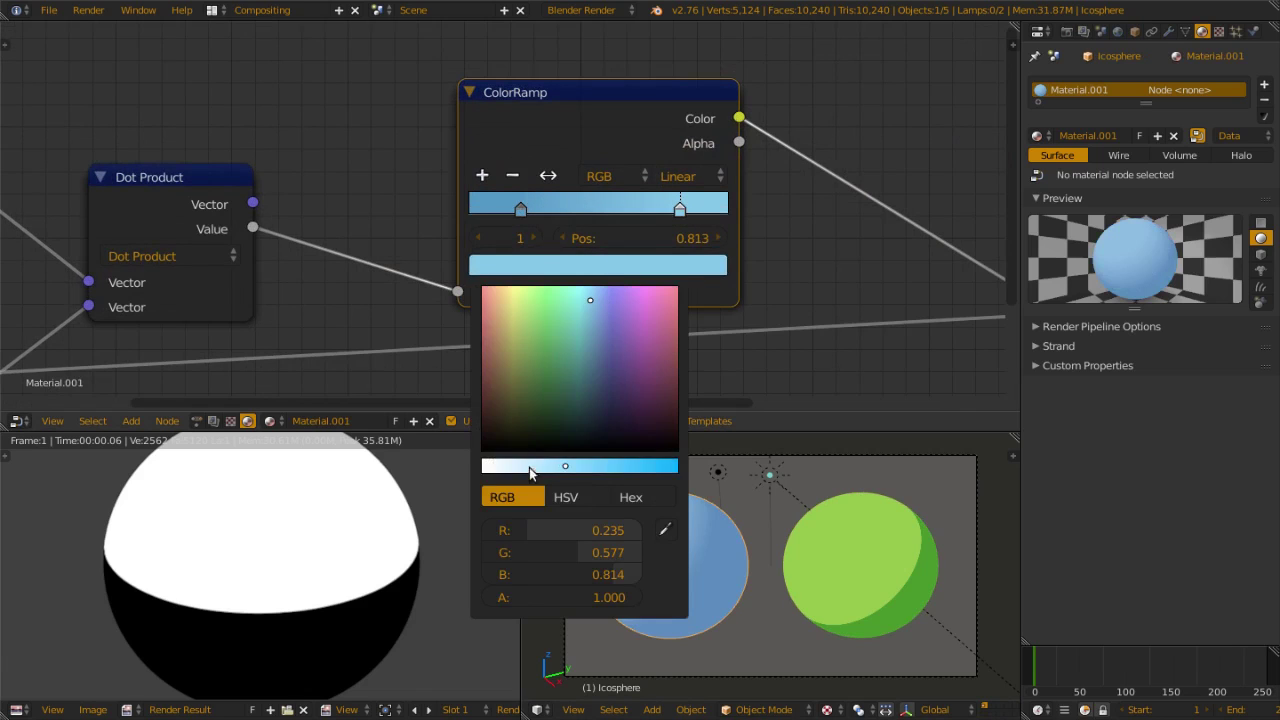
pyautogui.moveTo(510, 438); pyautogui.dragTo(510, 455)
# Step: Change the ColorRamp's remaining blue stop to white and move it to position 0.790, right beside the black stop
pyautogui.click(520, 206)
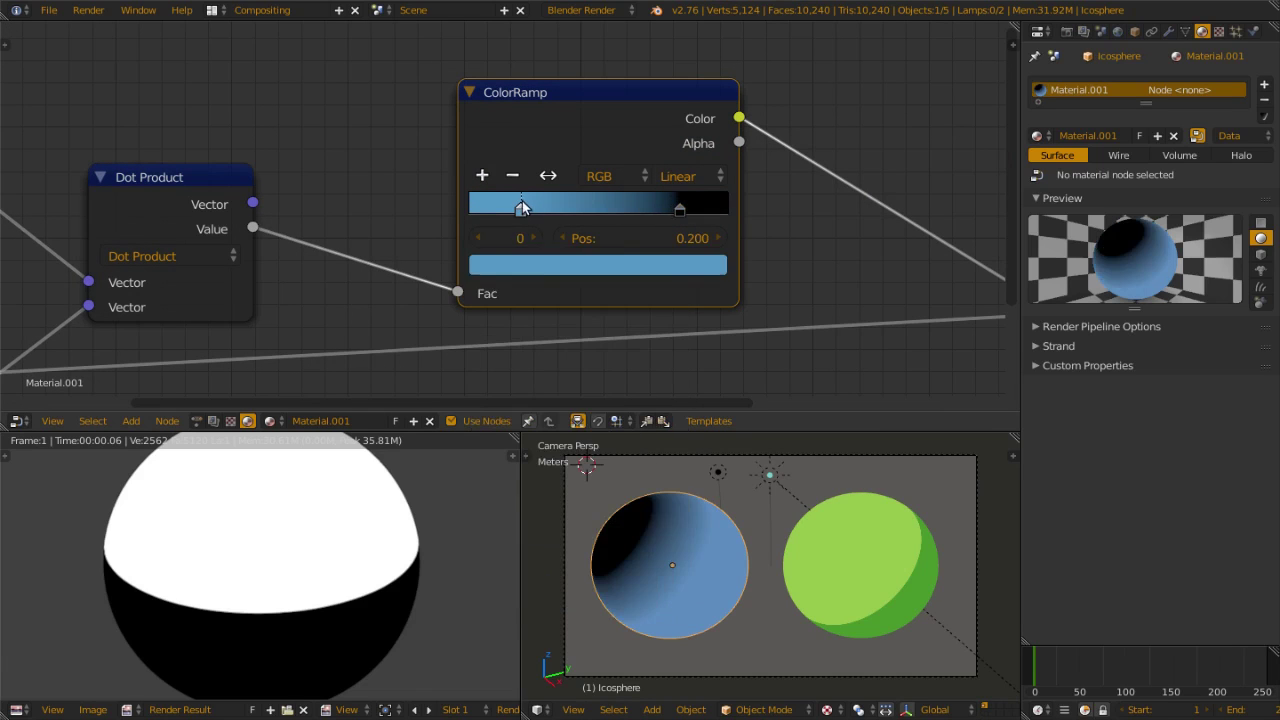
pyautogui.click(529, 262)
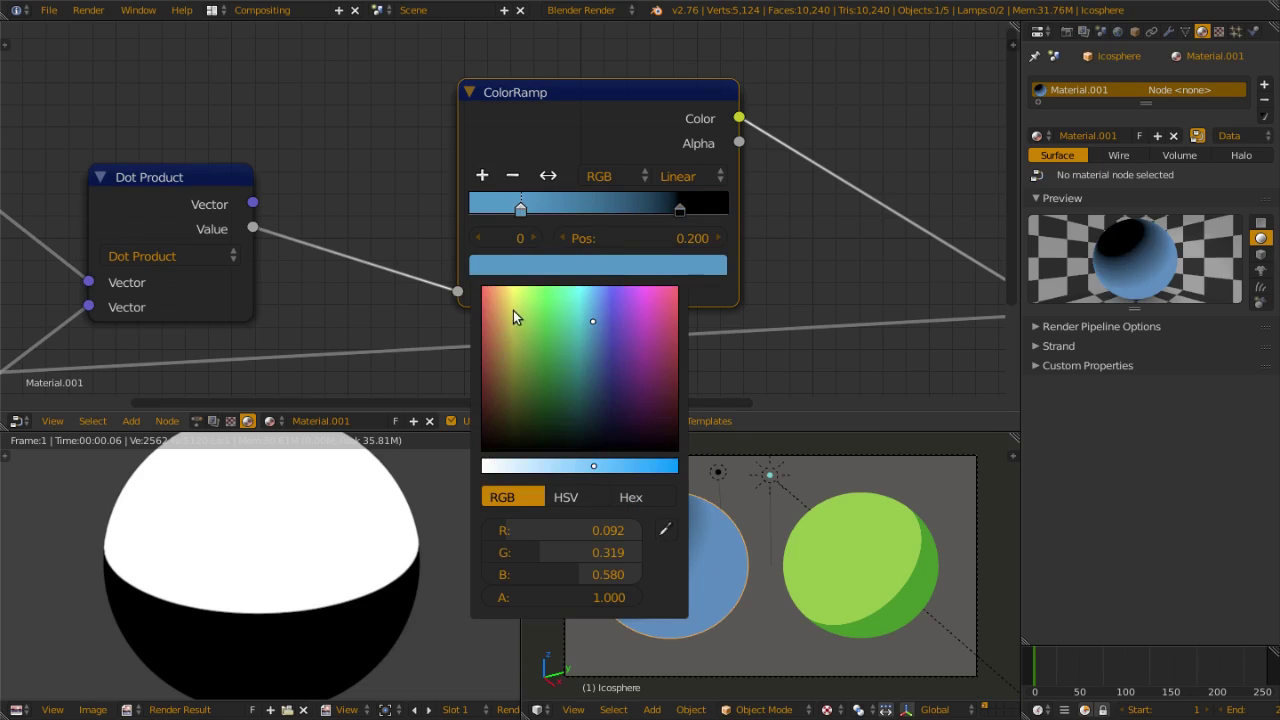
pyautogui.moveTo(509, 296); pyautogui.dragTo(486, 290)
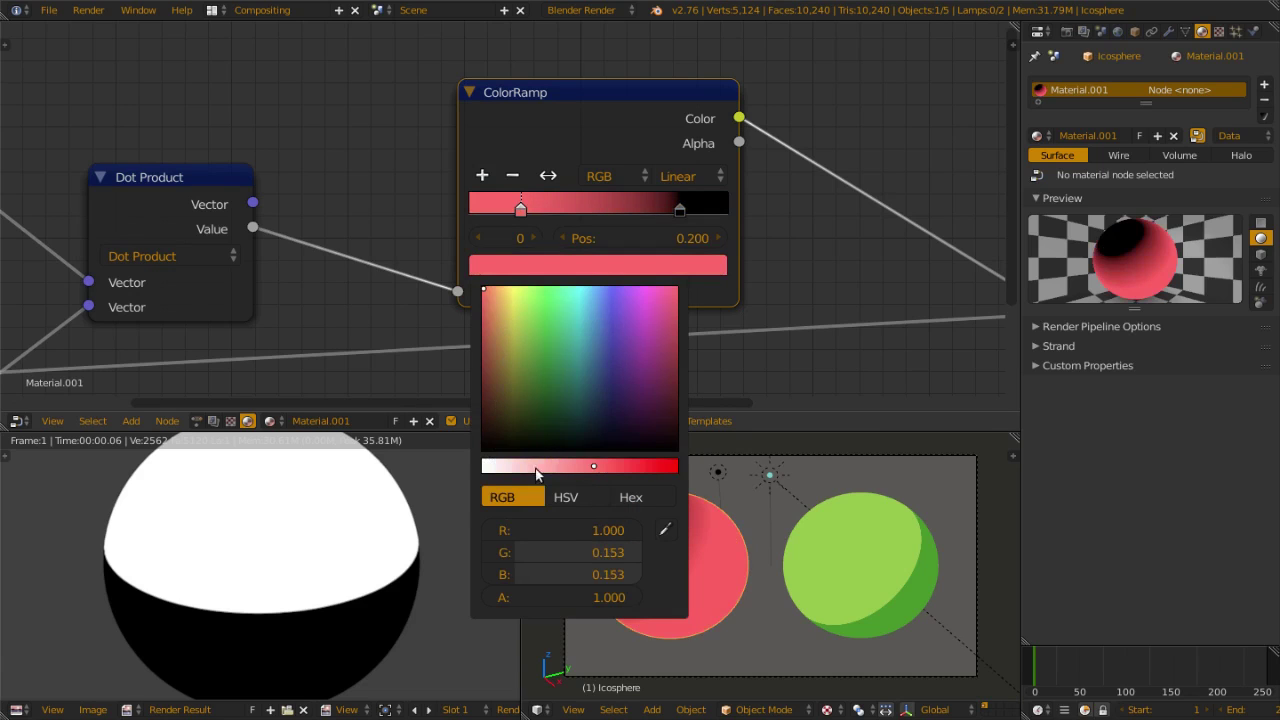
pyautogui.moveTo(535, 468); pyautogui.dragTo(483, 467)
pyautogui.moveTo(522, 206); pyautogui.dragTo(676, 204)
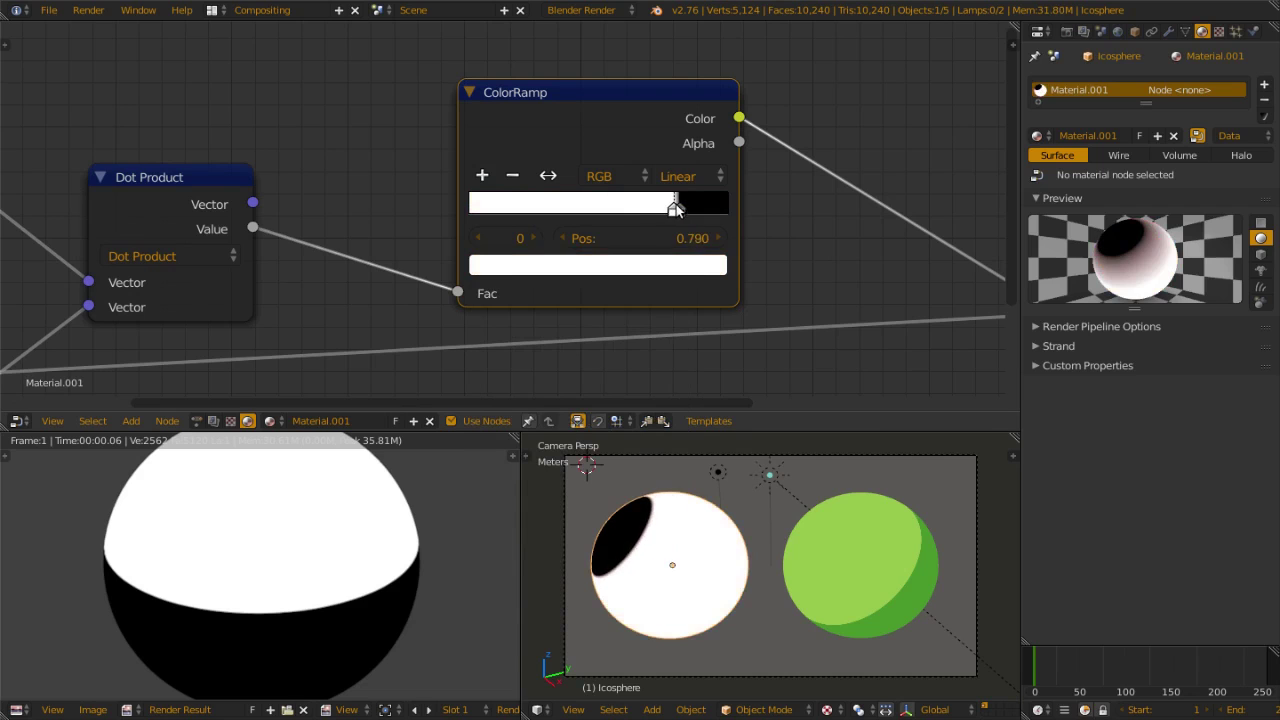
# Step: Rotate the sun lamp freely so the black spot sits at the white sphere's upper right and the green sphere is shaded on its left
pyautogui.rightClick(768, 477)
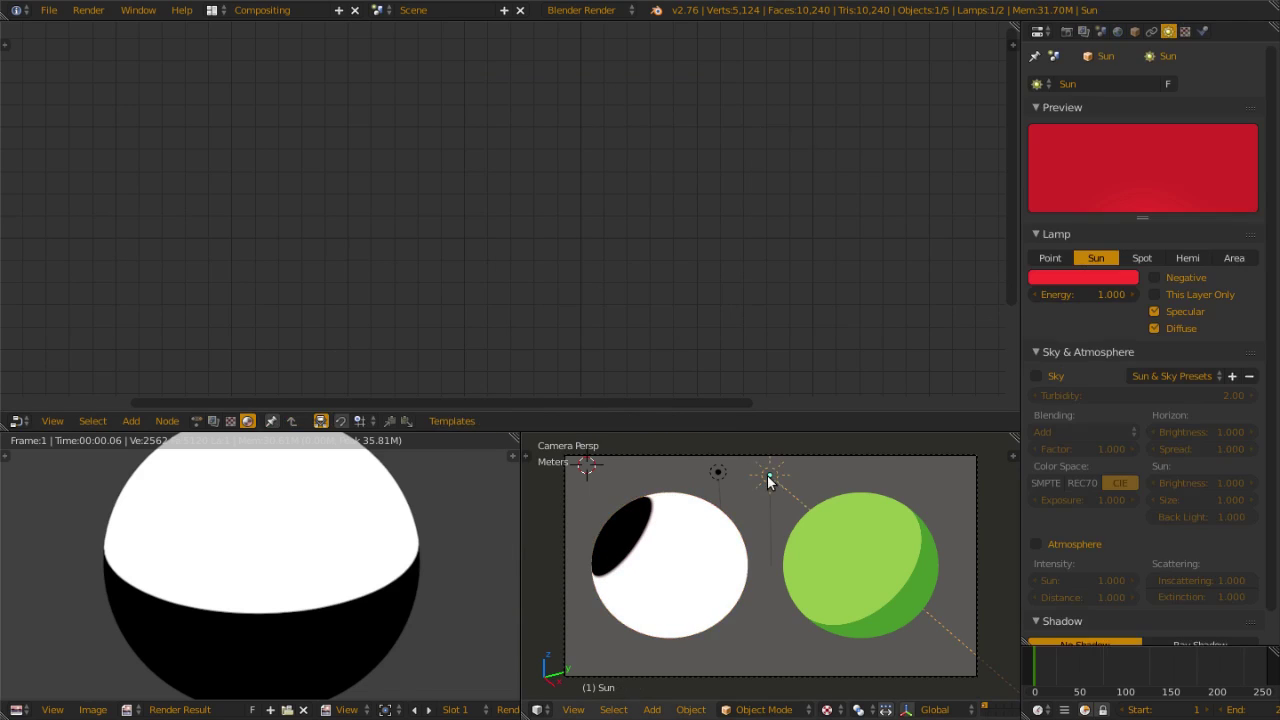
pyautogui.press('r')
pyautogui.press('r')
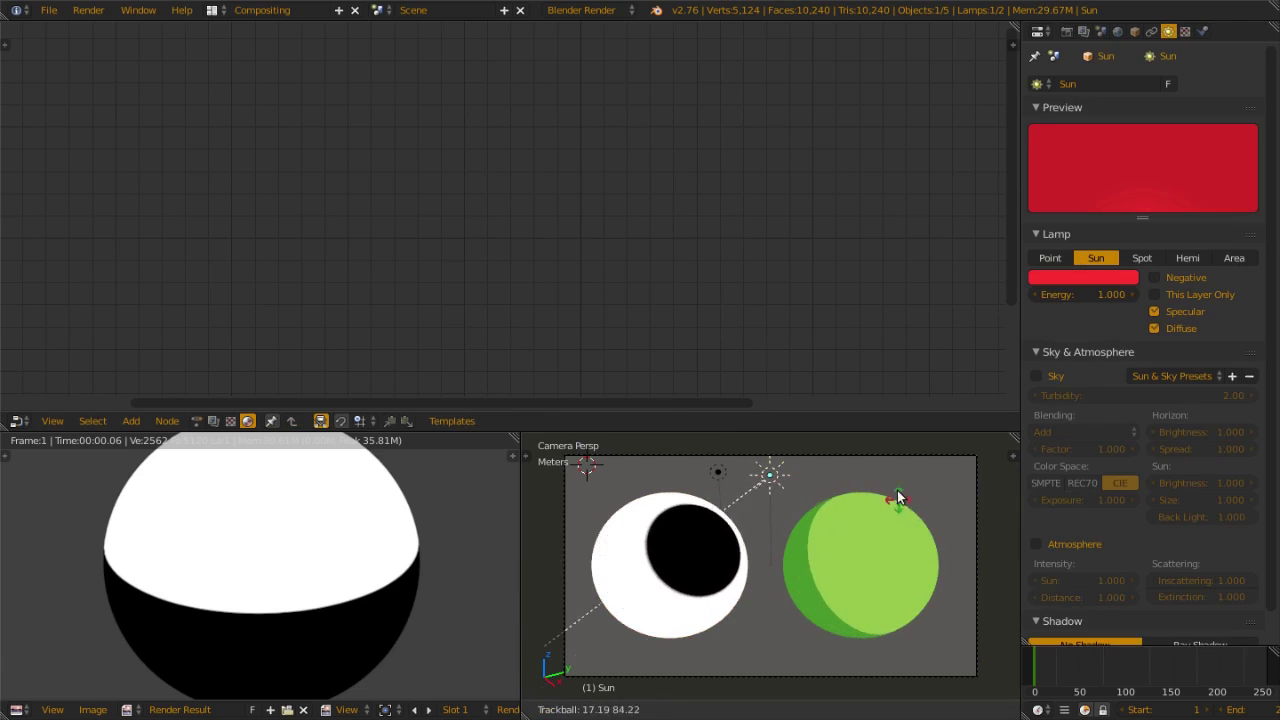
pyautogui.click(899, 504)
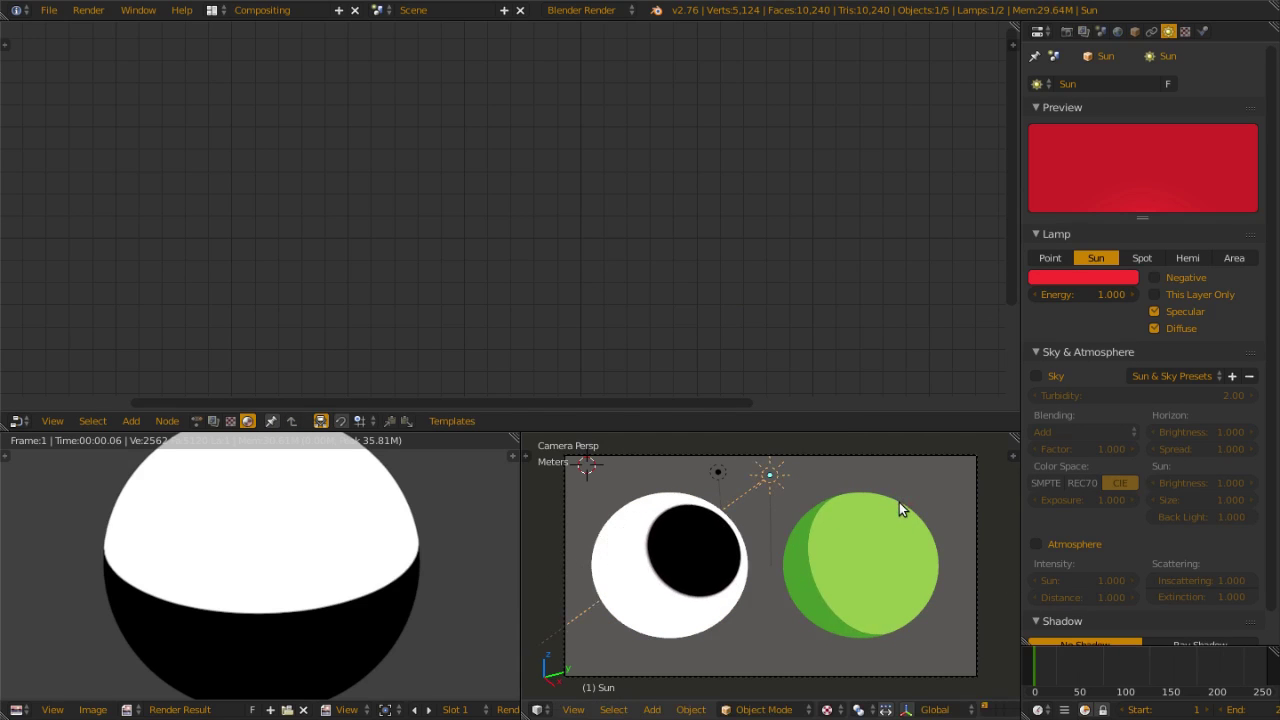